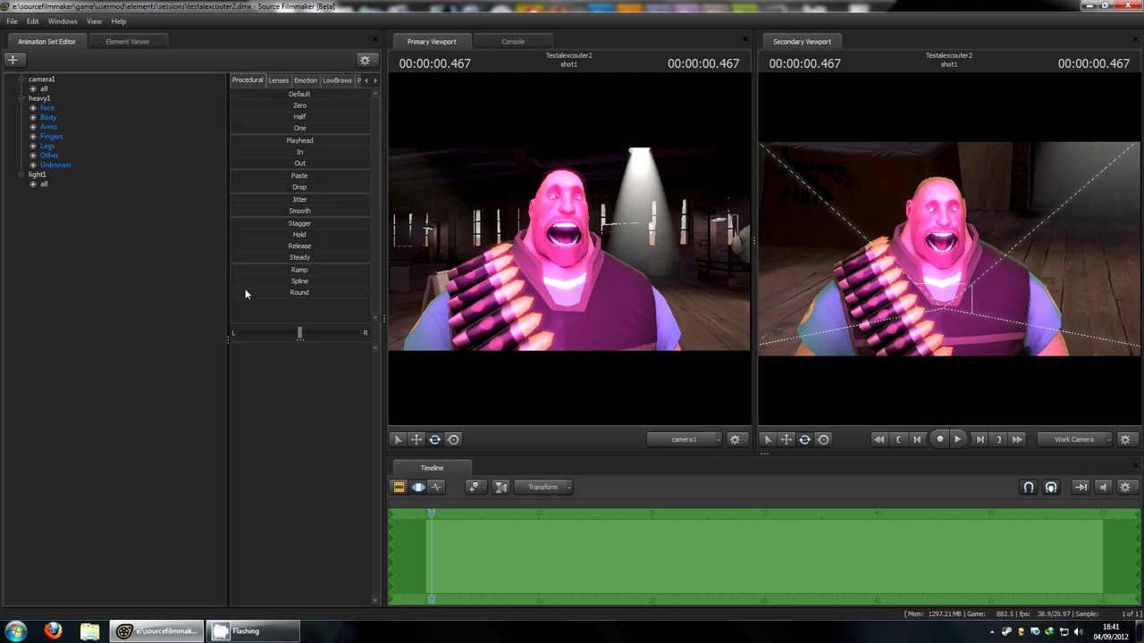
left_click_drag(938, 306, 963, 305)
key("w")
key("s")
key("w")
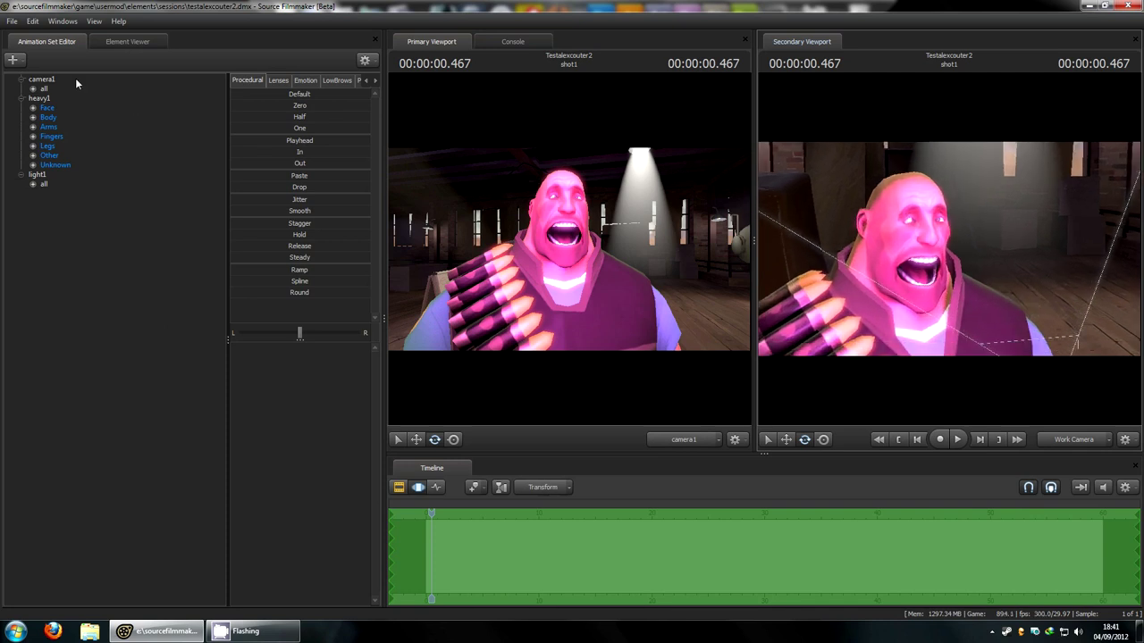
- Start an animation set for a new model and filter the tf mod's model files by "heavy"
left_click(12, 60)
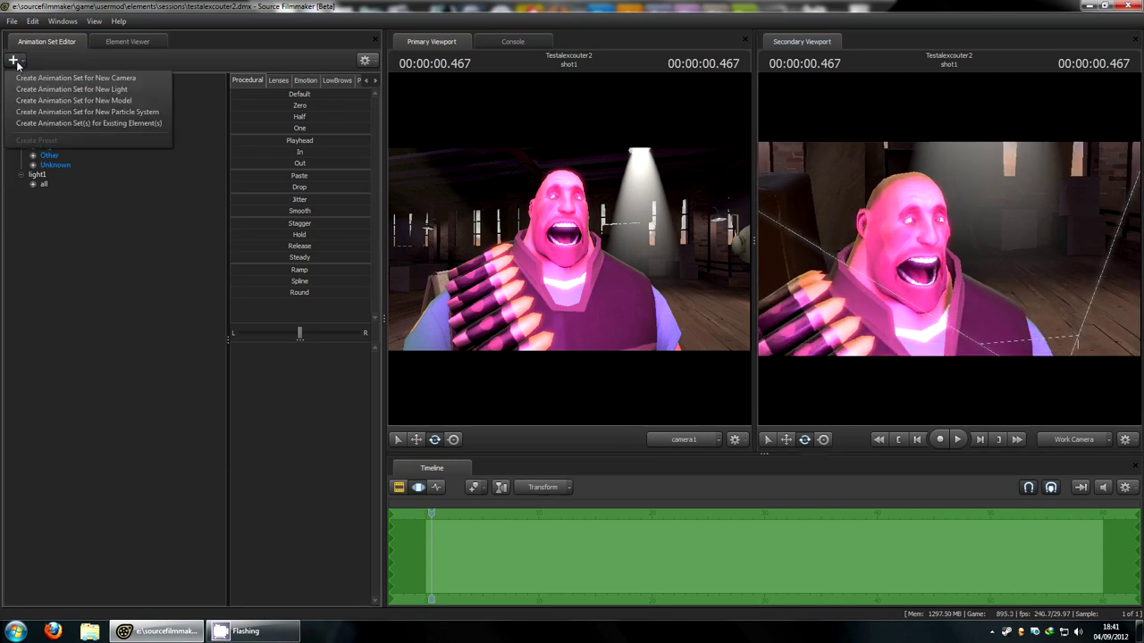
left_click(101, 101)
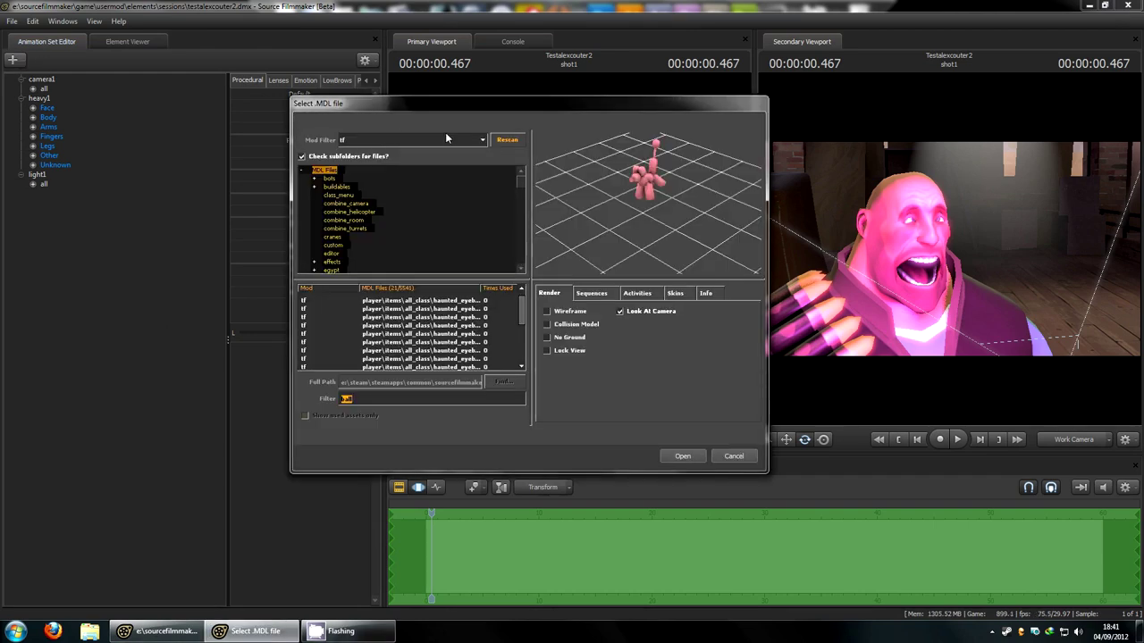
left_click_drag(478, 114, 375, 122)
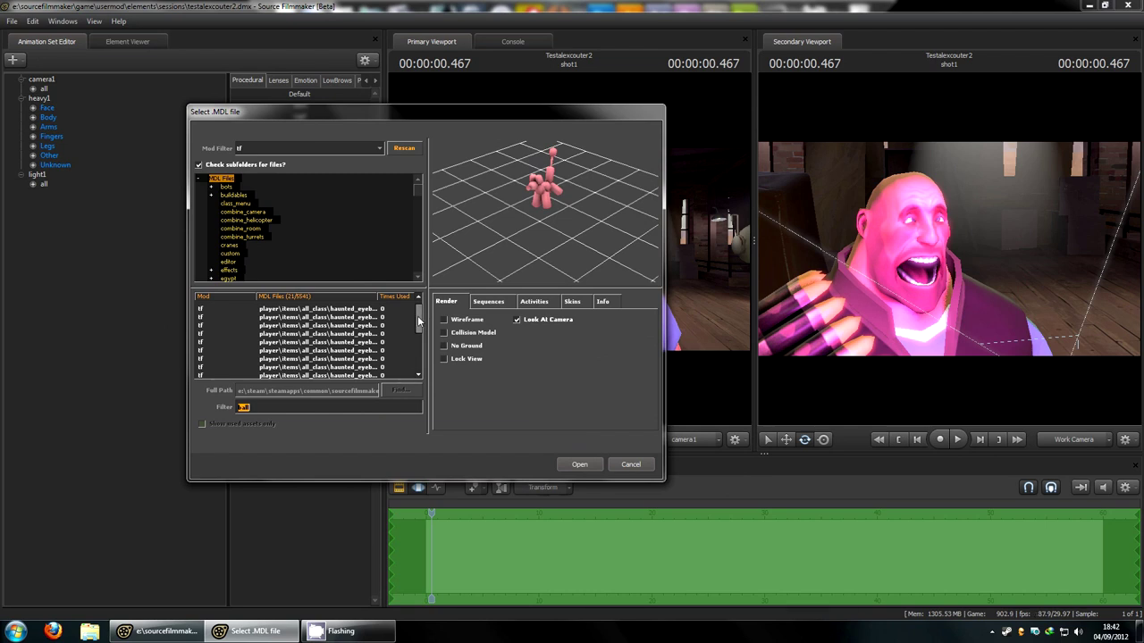
key("BackSpace")
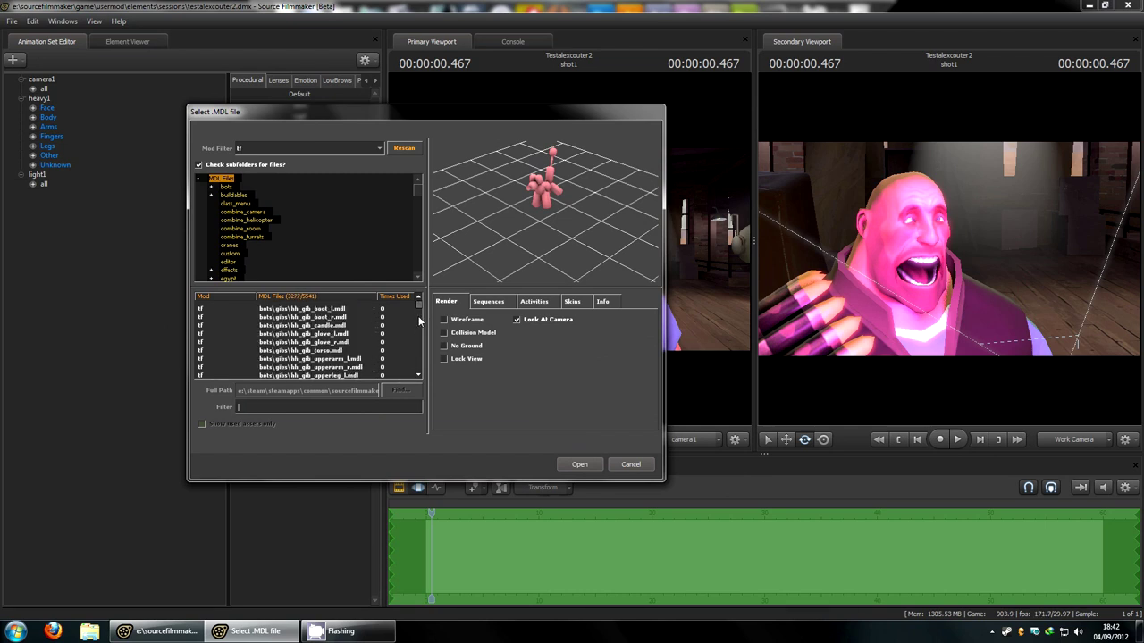
left_click(380, 150)
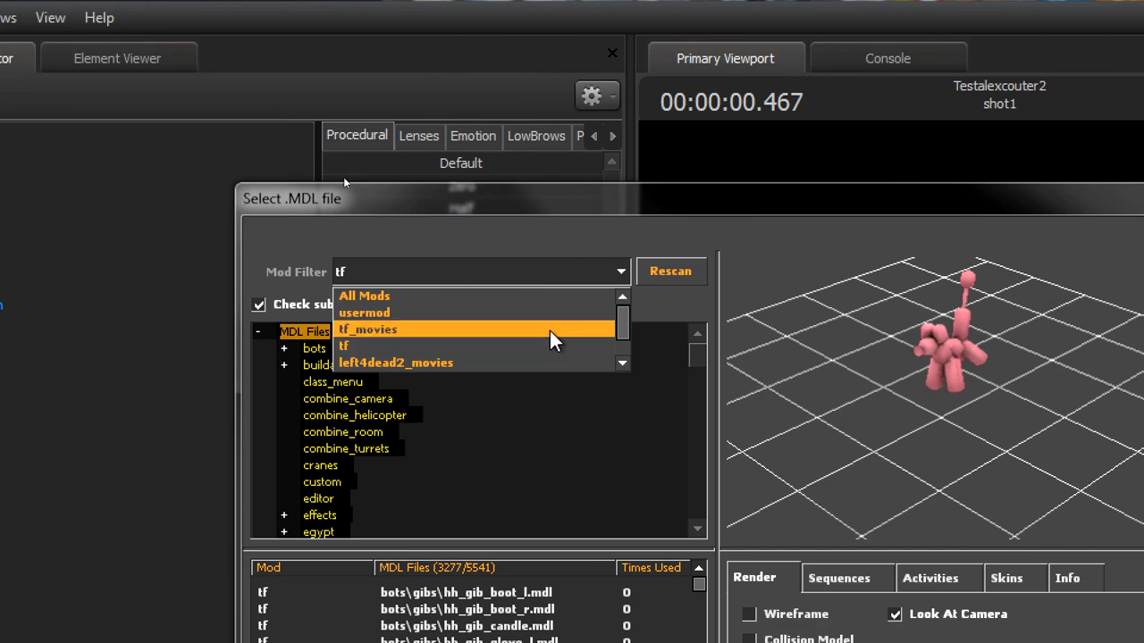
left_click(544, 351)
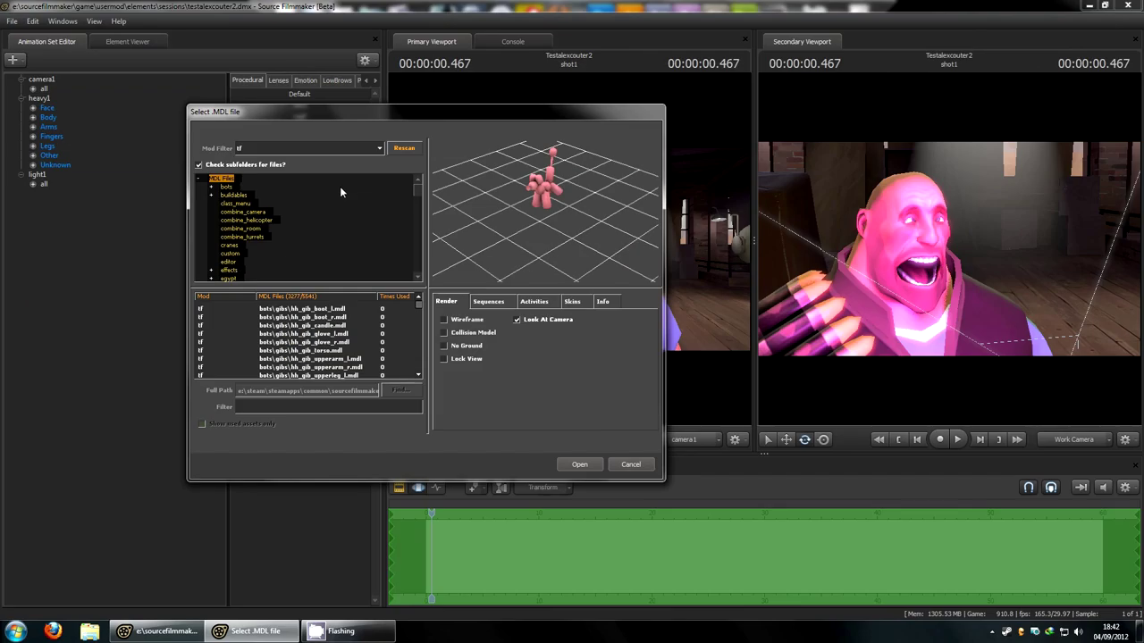
left_click(300, 408)
type("heavy")
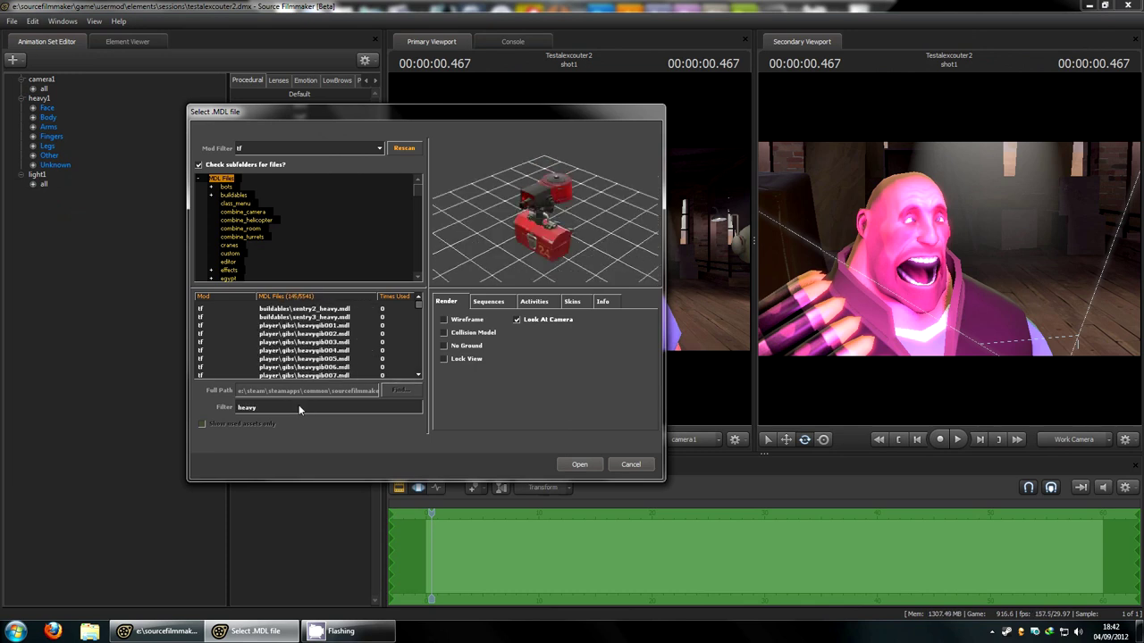
- Preview several of the filtered heavy models, including the heavy gibs, the dueler hat, a Halloween bag and the haunted eyeball
left_click_drag(541, 213, 545, 211)
left_click(313, 325)
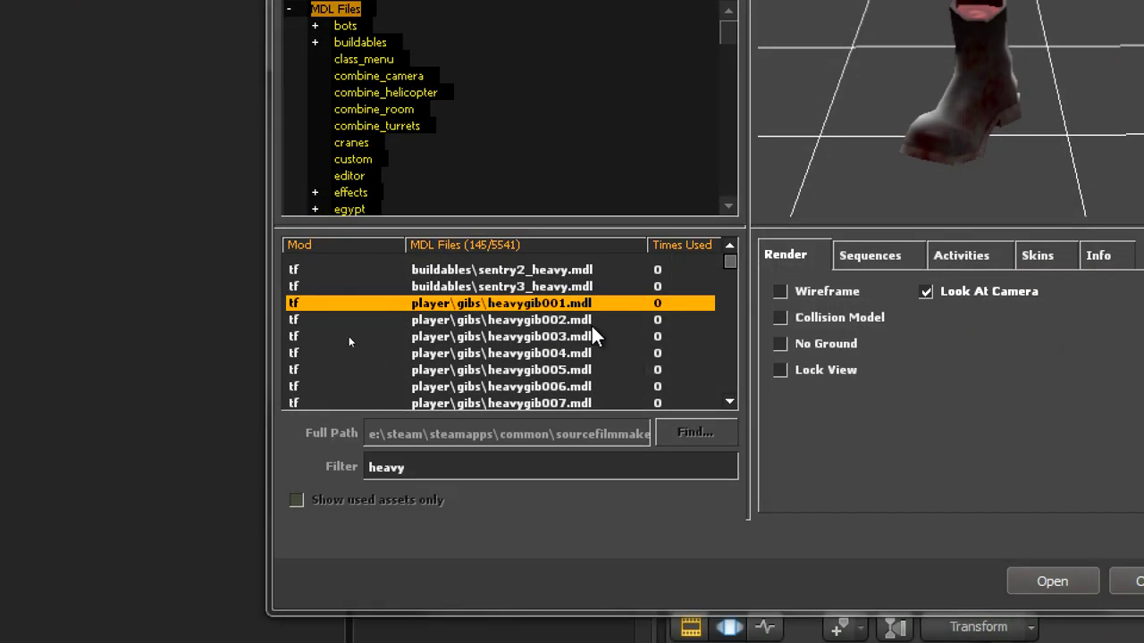
left_click(348, 334)
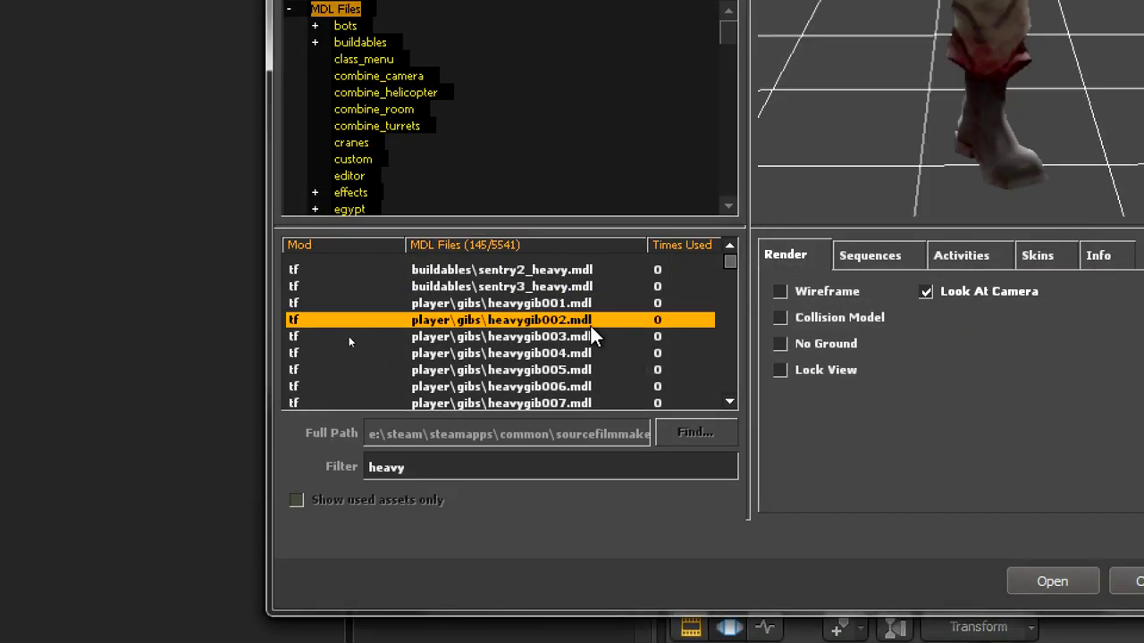
scroll(590, 328, "down", 3)
left_click(591, 334)
scroll(592, 334, "down", 2)
left_click(588, 336)
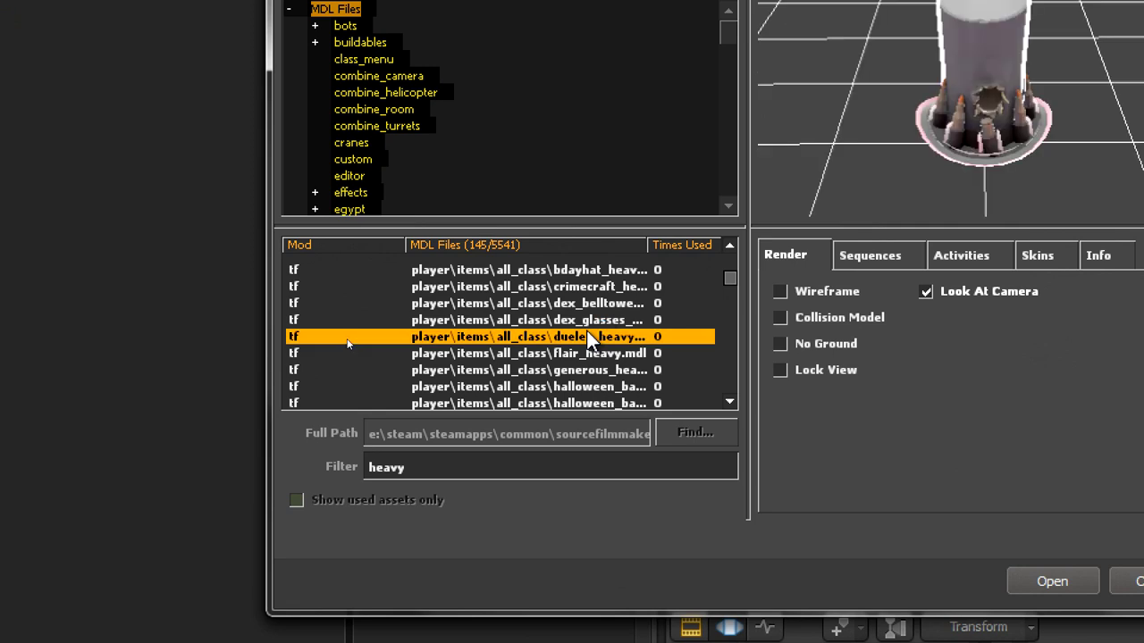
scroll(587, 337, "down", 1)
left_click(578, 337)
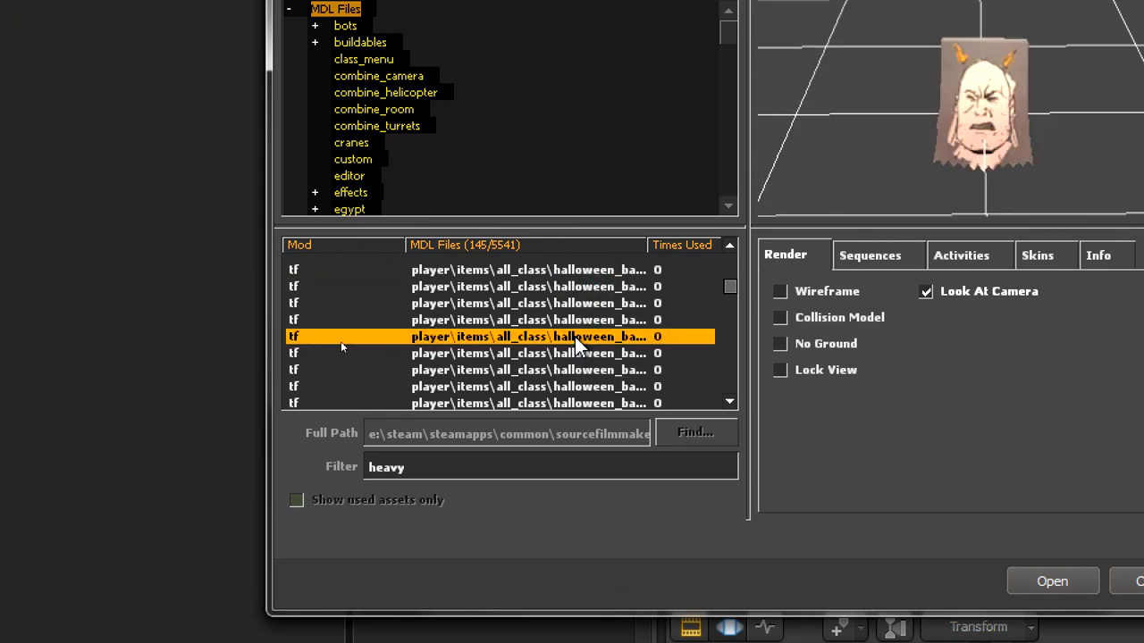
scroll(576, 342, "down", 2)
left_click(577, 337)
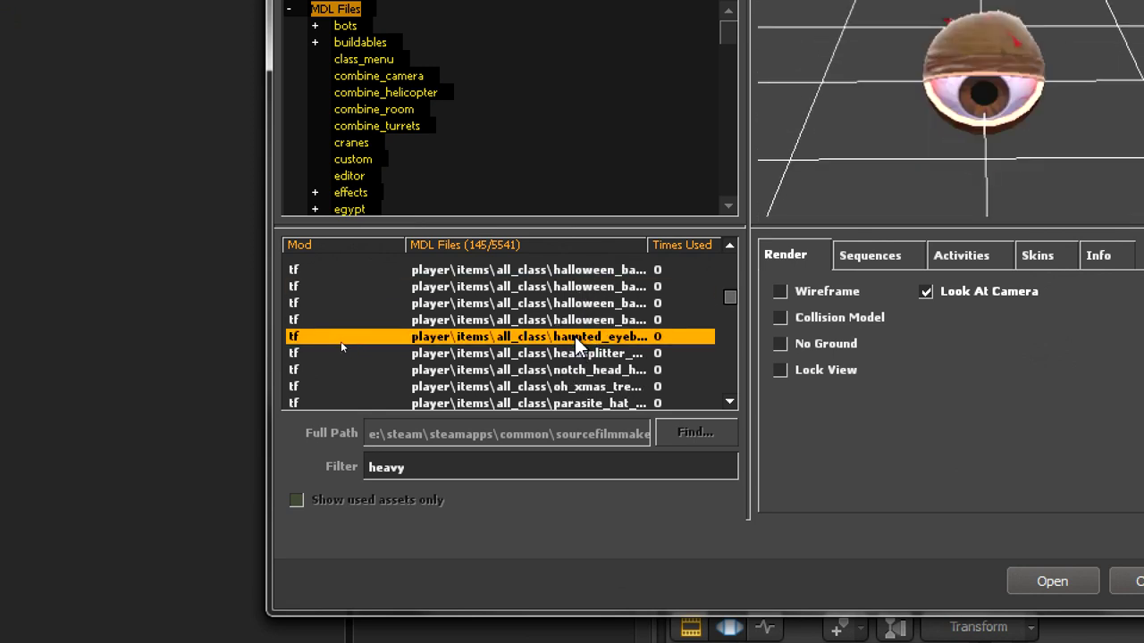
- Choose the oh_xmas_tree heavy hat model, inspect its preview and load it into the shot
left_click(574, 386)
scroll(565, 384, "down", 2)
scroll(564, 384, "up", 1)
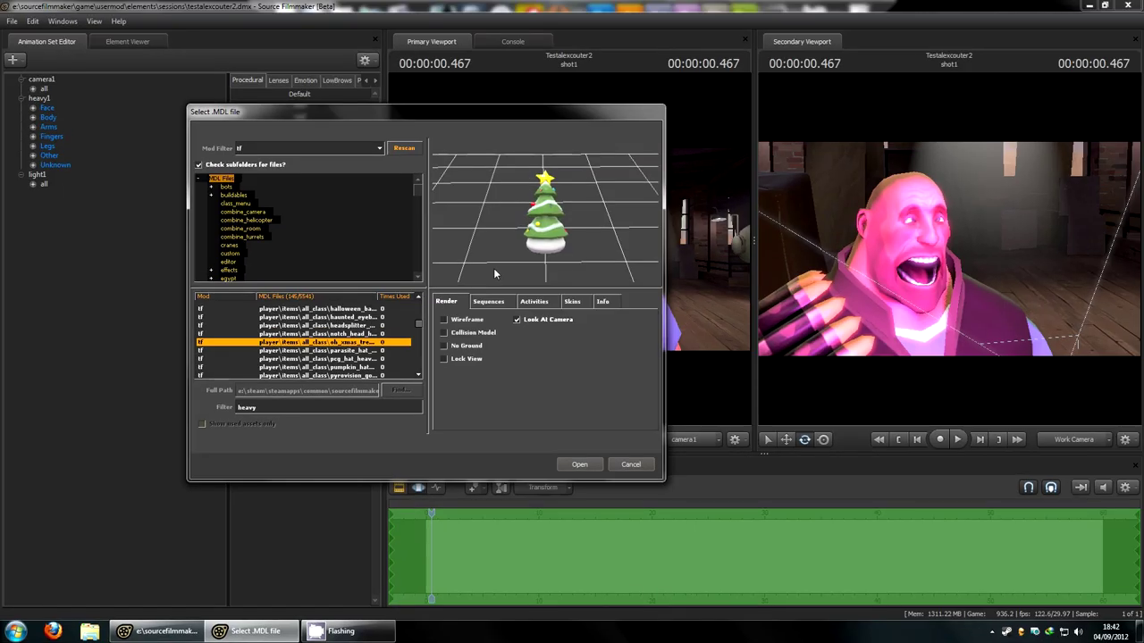
left_click_drag(543, 231, 544, 213)
left_click_drag(510, 264, 629, 495)
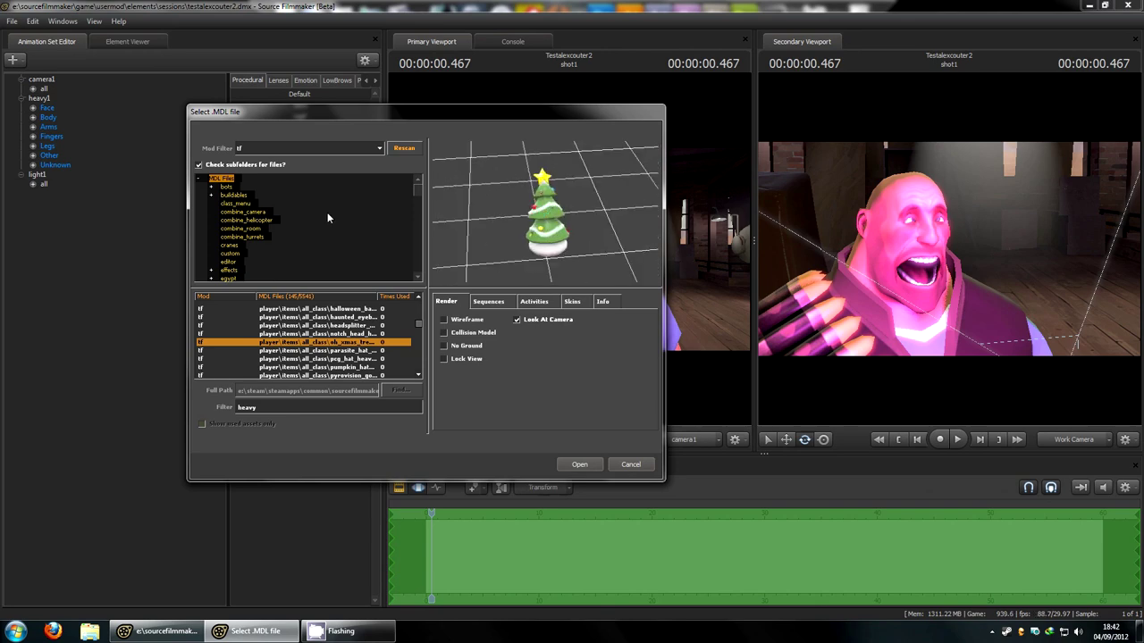
left_click(579, 464)
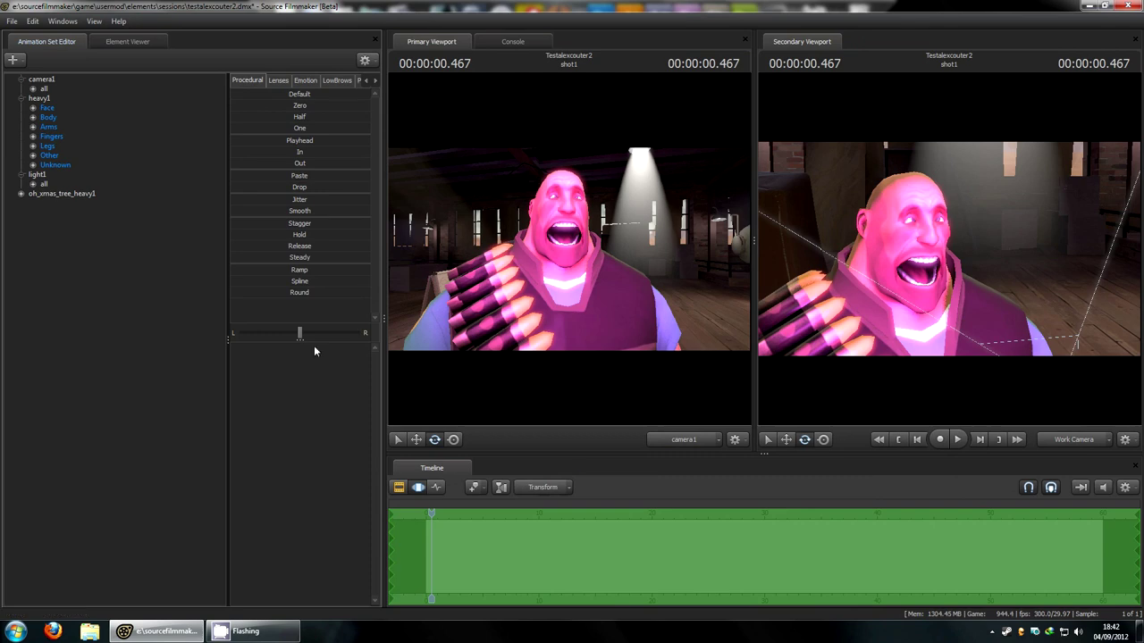
- Move the whole oh_xmas_tree_heavy1 model straight up from Heavy's chest to head height
left_click(73, 193)
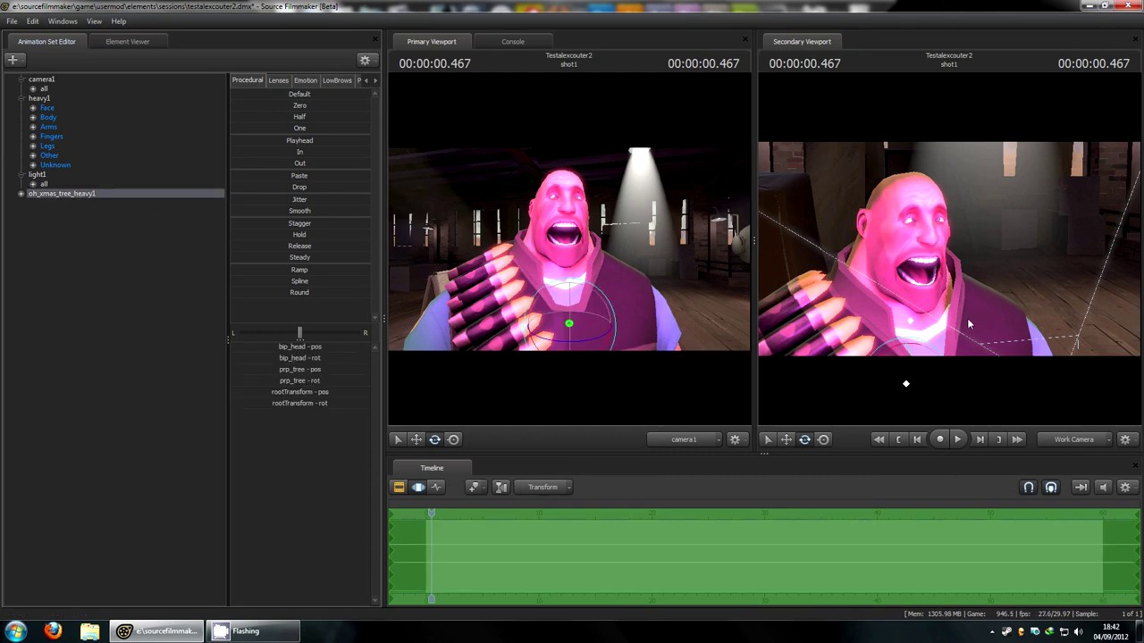
left_click_drag(950, 251, 1023, 303)
key("s")
key("a")
key("a")
key("d")
key("w")
key("s")
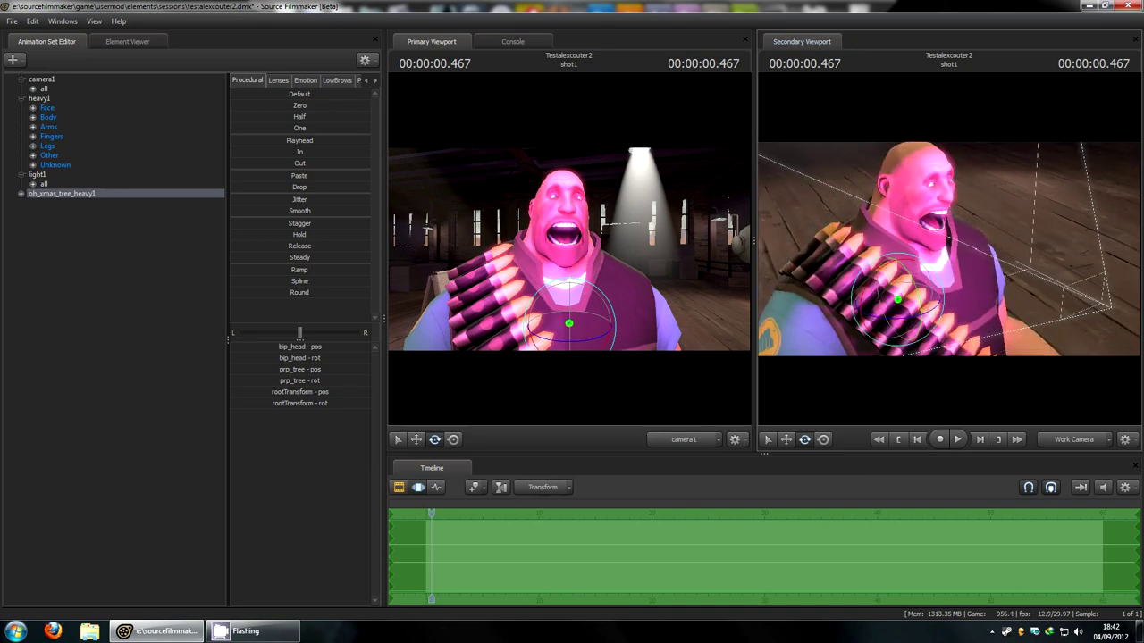
left_click(415, 439)
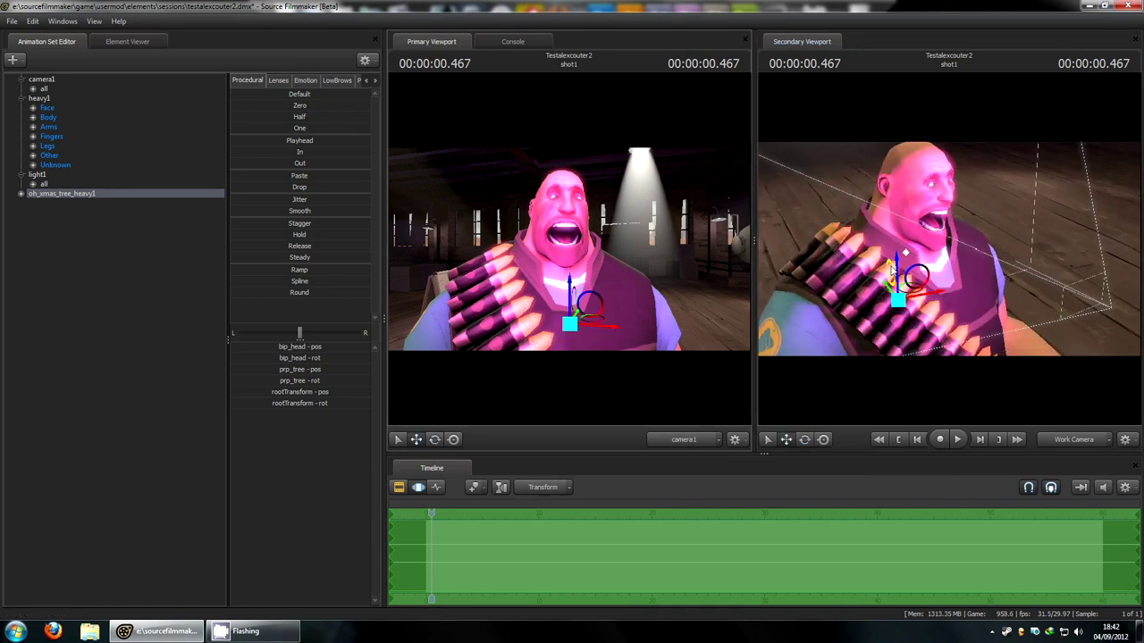
left_click_drag(897, 271, 898, 128)
- Move the Christmas tree off Heavy's head to a spot behind his shoulder, next to the easel
left_click_drag(974, 224, 1028, 228)
key("w")
key("w")
key("s")
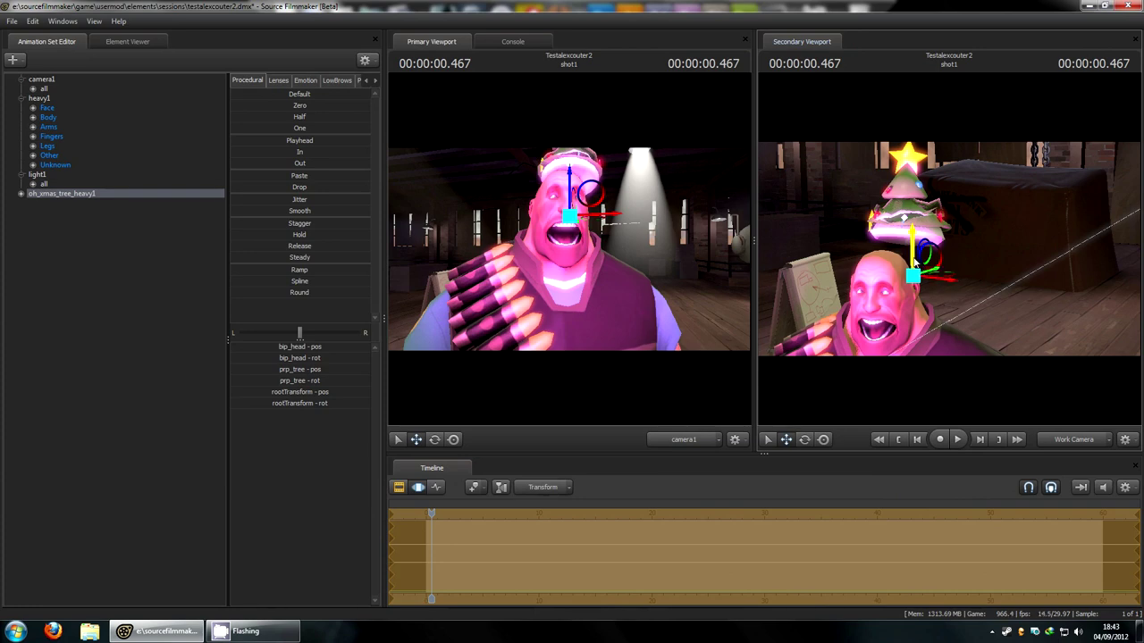
left_click_drag(915, 263, 978, 178)
key("d")
left_click_drag(978, 250, 955, 257)
left_click_drag(875, 280, 923, 268)
left_click_drag(860, 303, 873, 559)
left_click_drag(902, 270, 880, 362)
left_click_drag(943, 330, 981, 329)
left_click_drag(1038, 190, 1035, 157)
left_click_drag(1035, 158, 1068, 104)
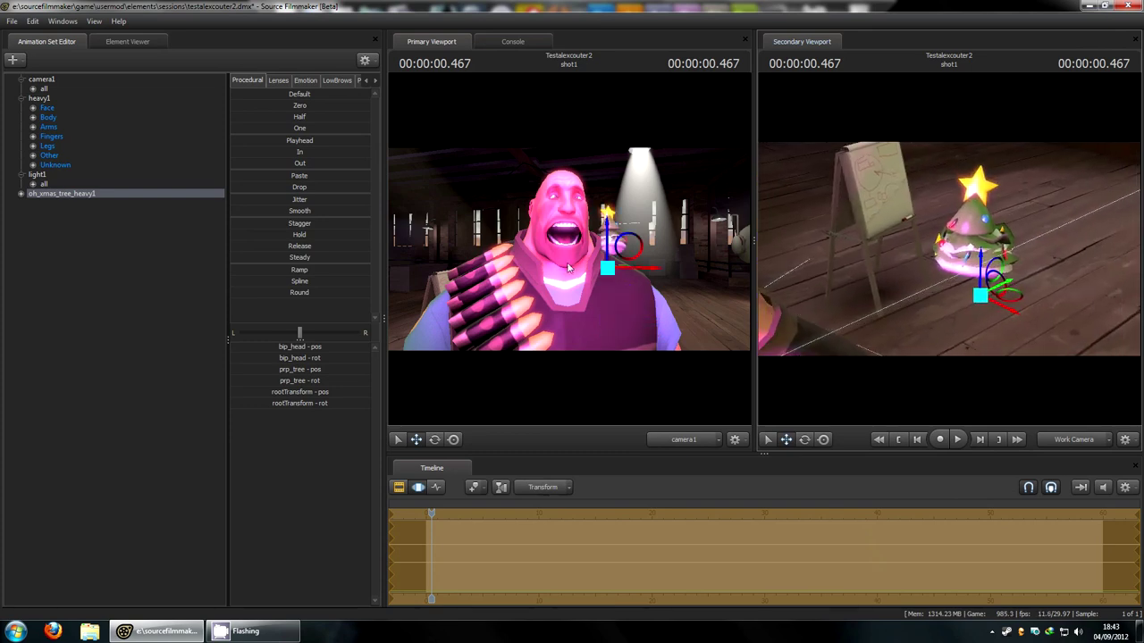
- Expand the Body groups of heavy1 and oh_xmas_tree_heavy1 and select the bip_head bone in each
left_click(20, 194)
left_click_drag(875, 260, 846, 227)
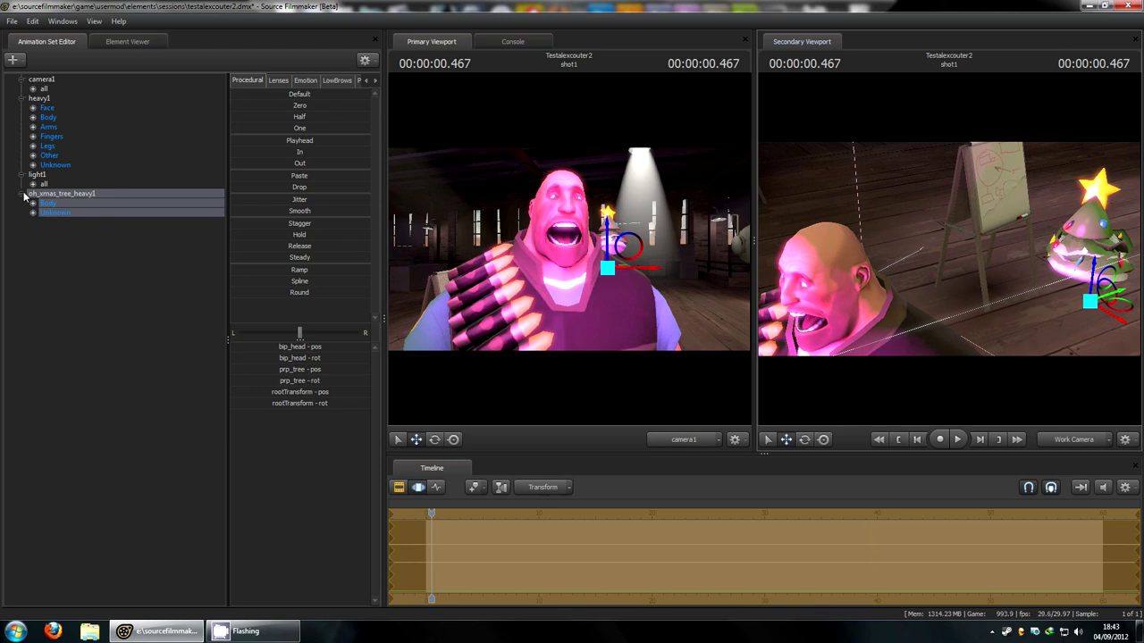
left_click(31, 100)
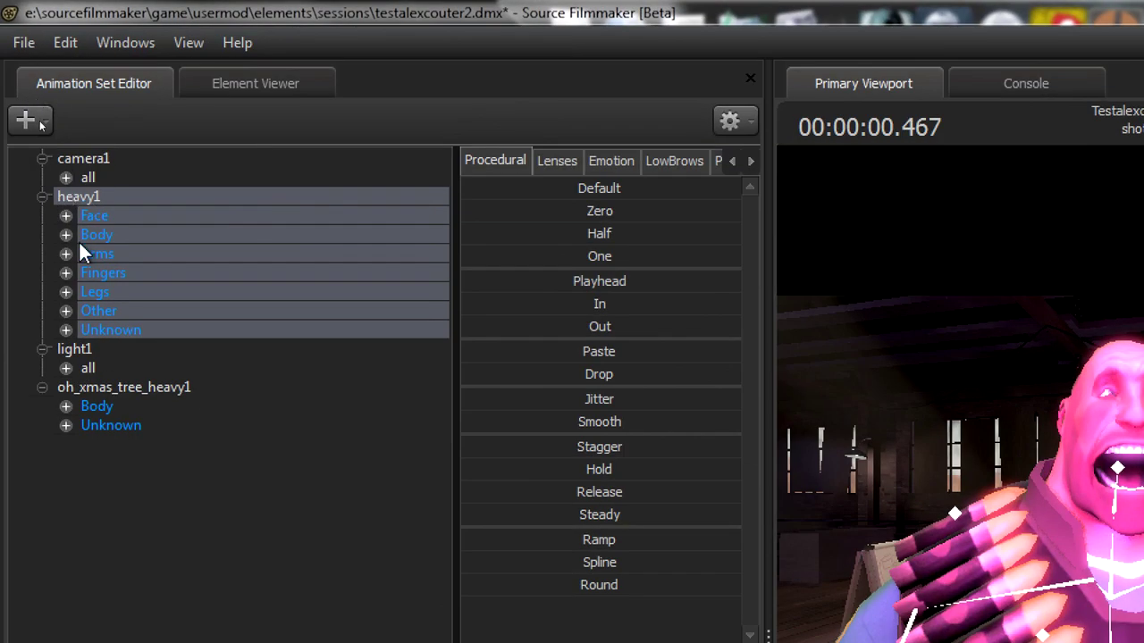
left_click(65, 233)
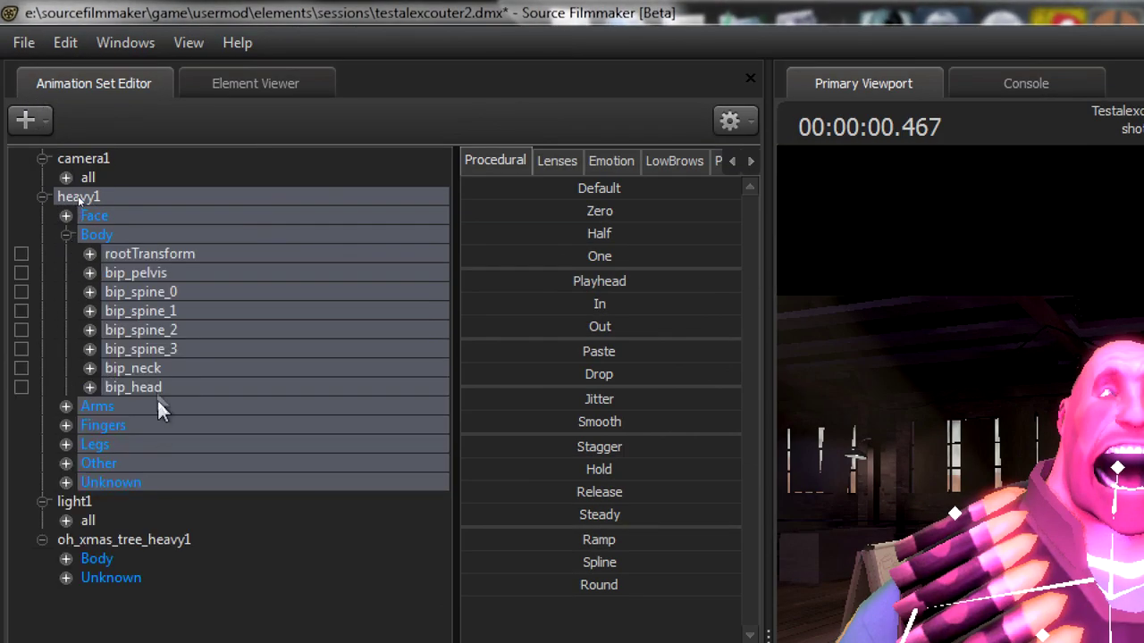
left_click(151, 387)
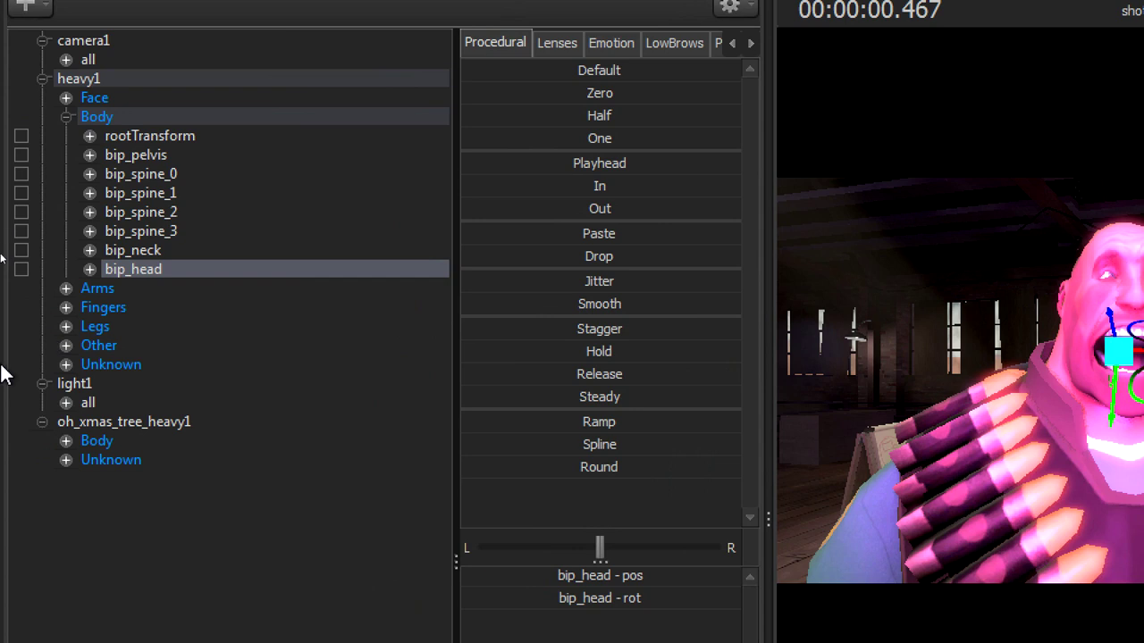
left_click(81, 422)
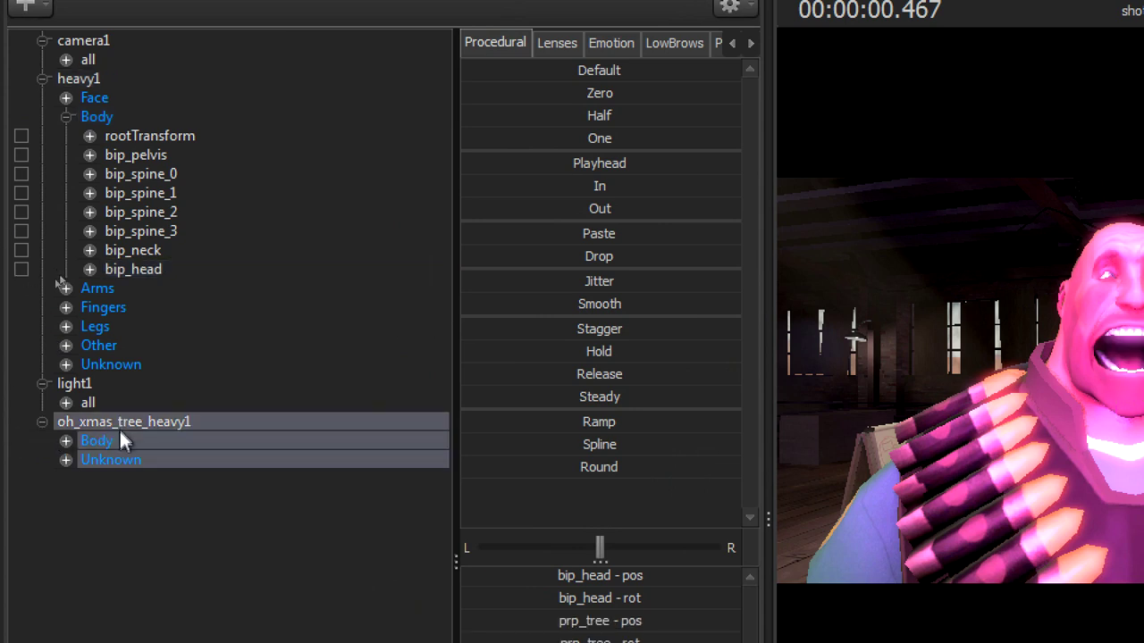
left_click(66, 441)
left_click(66, 441)
left_click(66, 441)
left_click(148, 481)
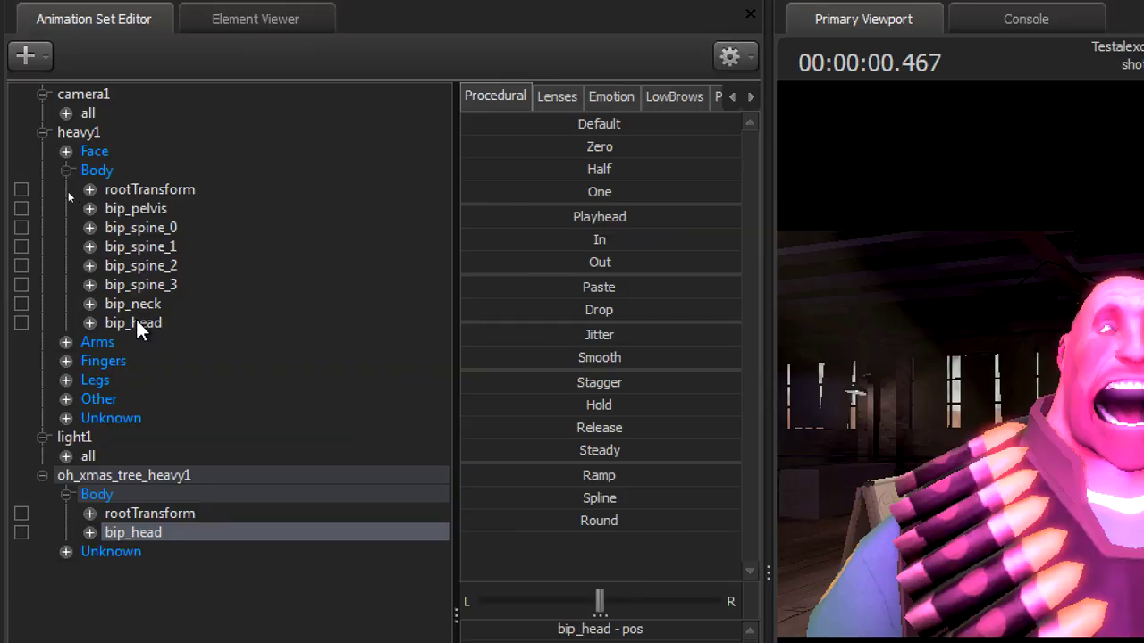
- Lock the tree's bip_head bone to heavy1's bip_head bone
left_click(136, 320)
left_click_drag(143, 318, 145, 537)
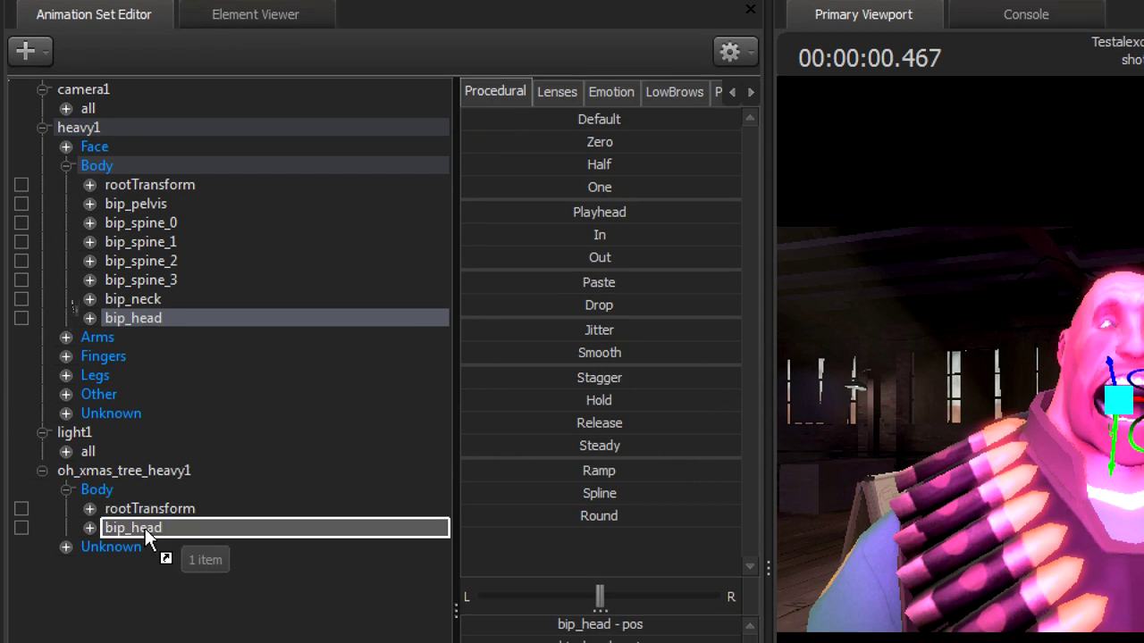
left_click_drag(146, 531, 146, 531)
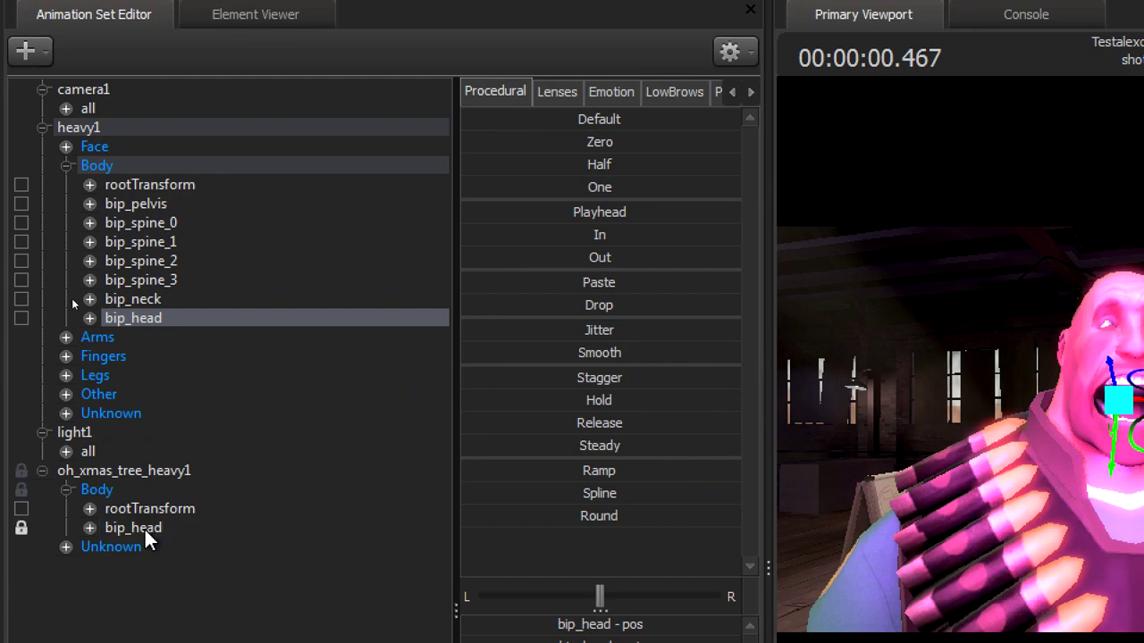
- Apply the Zero preset to the tree's locked bip_head bone to snap the hat onto Heavy's head
left_click(145, 531)
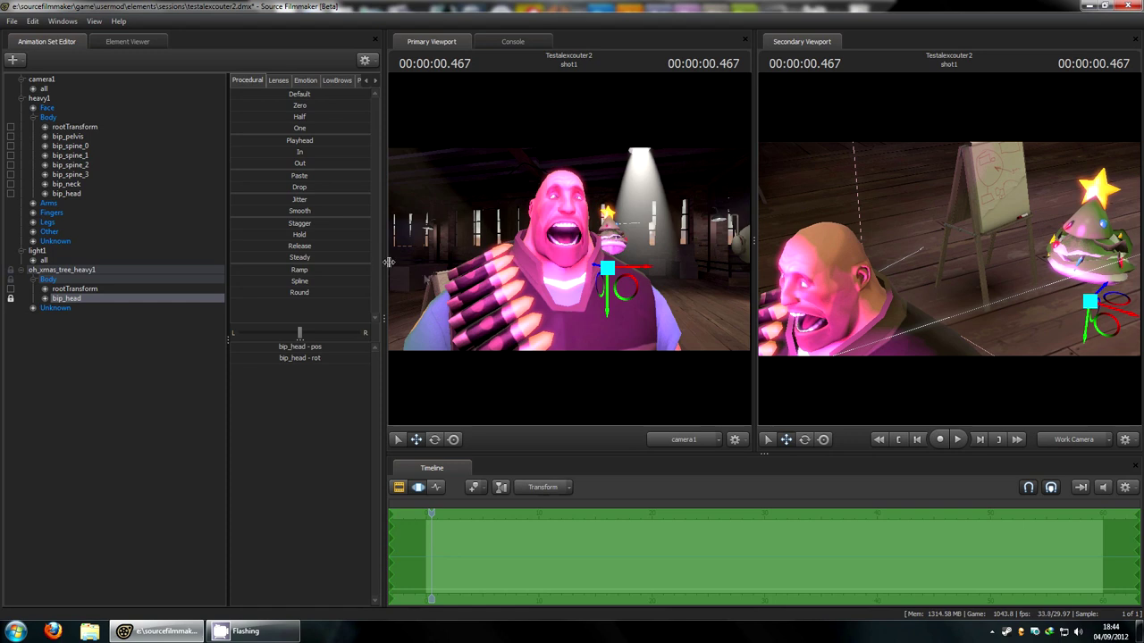
left_click(88, 194)
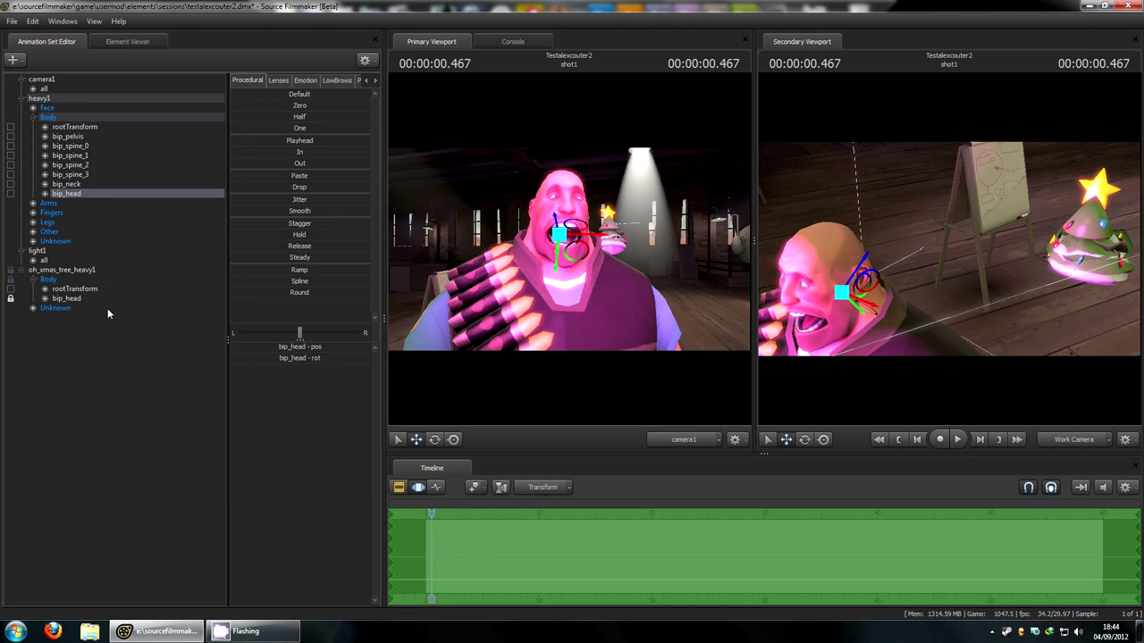
left_click(87, 299)
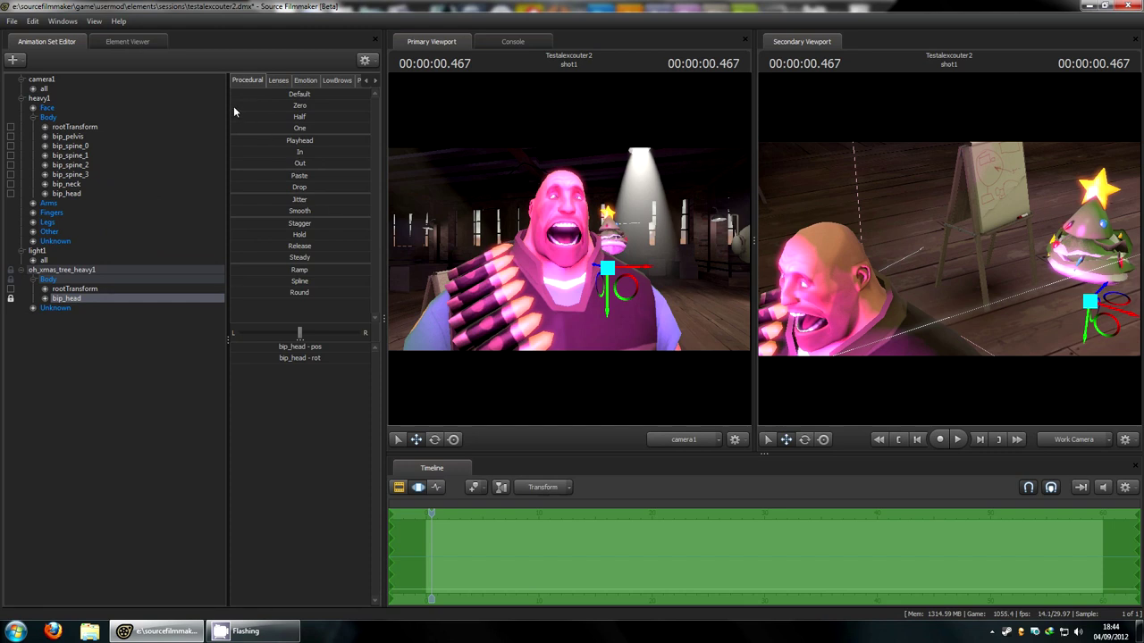
left_click_drag(234, 106, 987, 256)
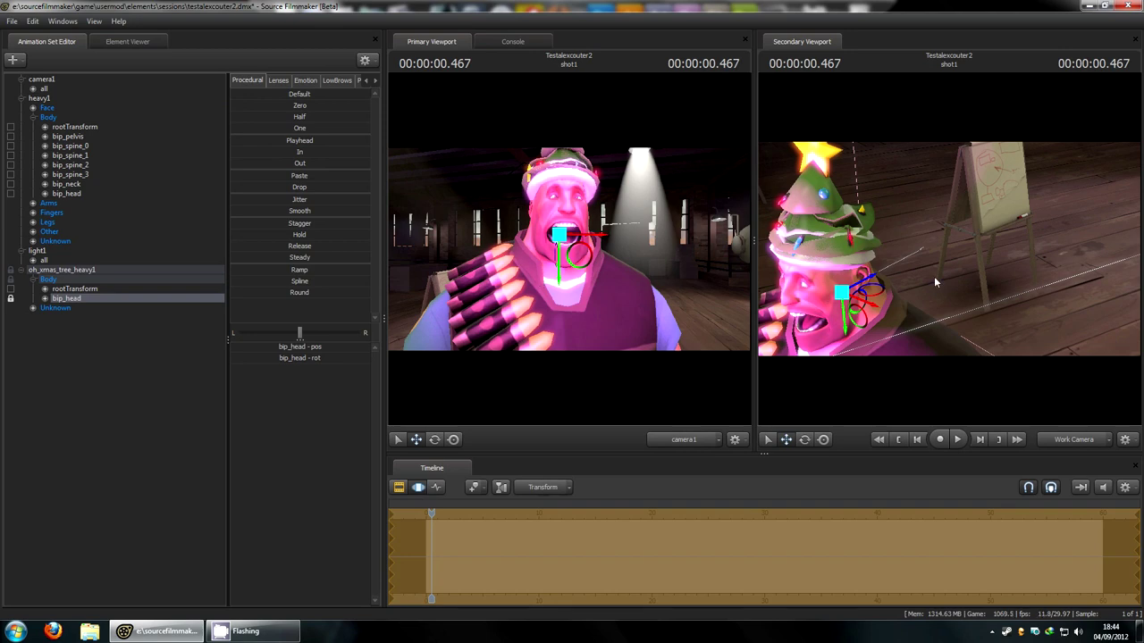
- Rotate Heavy's left hand bone, bip_hand_L, so that the palm turns upward and outward
left_click_drag(1005, 385, 983, 409)
left_click_drag(916, 367, 907, 321)
key("ctrl")
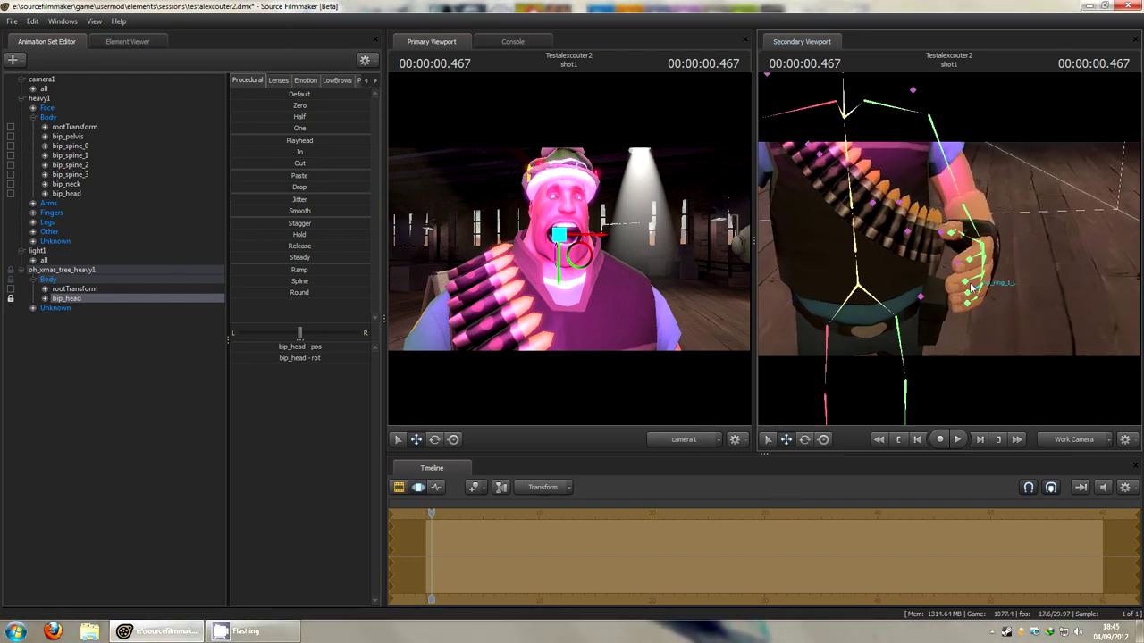
mouse_move(1033, 280)
left_mouse_down()
mouse_move(1009, 293)
mouse_move(1023, 286)
left_mouse_up()
left_click_drag(844, 375, 985, 264)
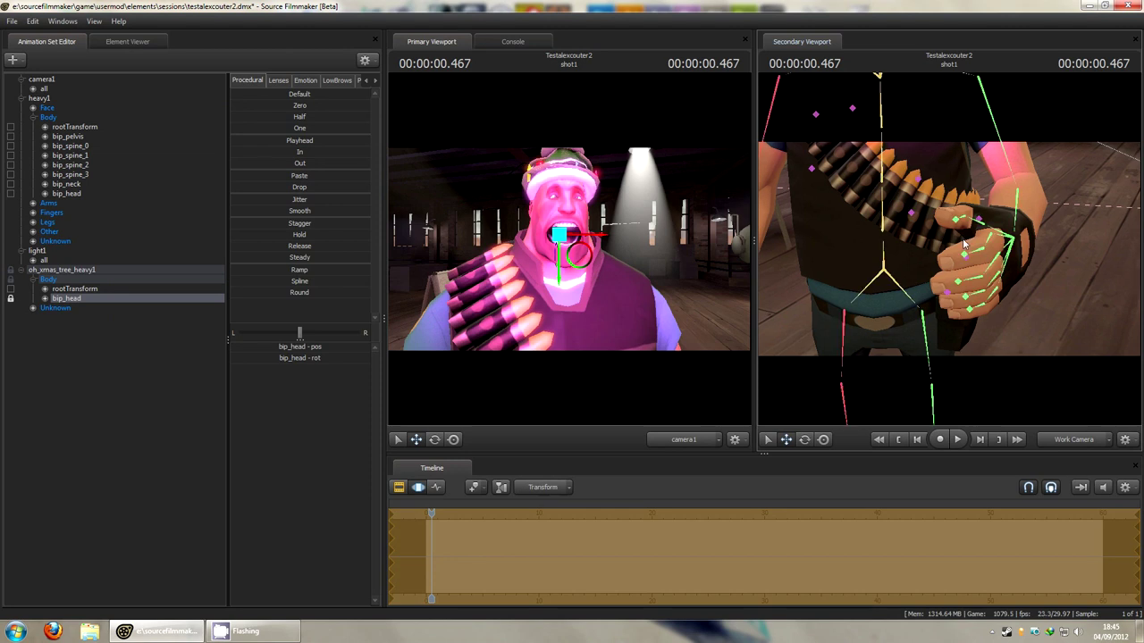
left_click(985, 263)
left_click(435, 438)
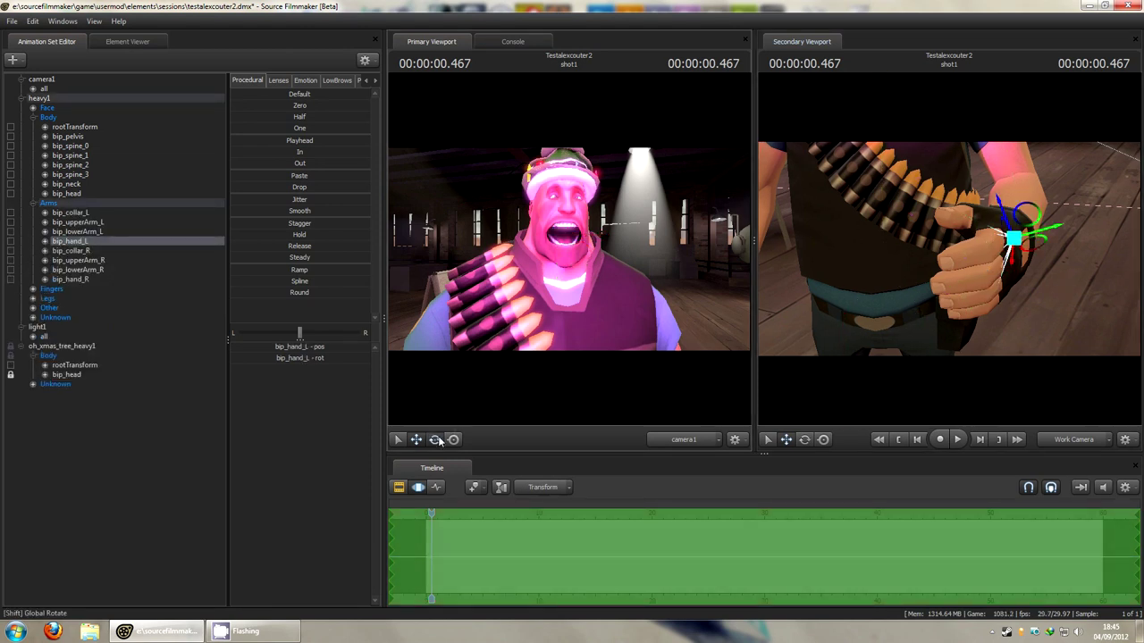
left_click_drag(1018, 208, 1118, 265)
key("s")
key("s")
key("w")
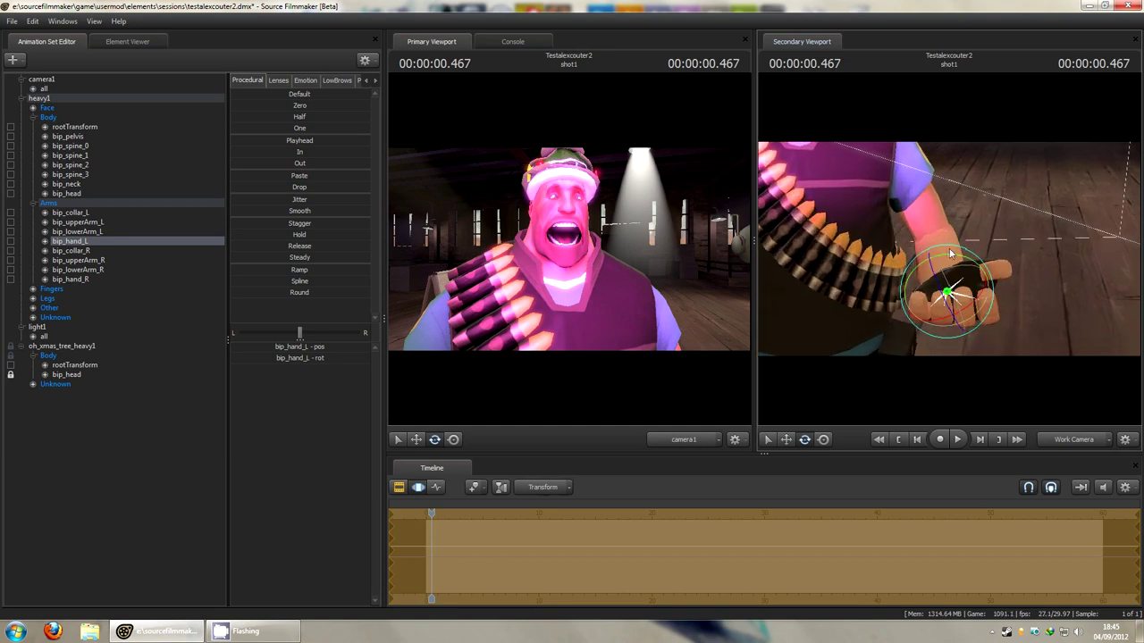
left_click(13, 61)
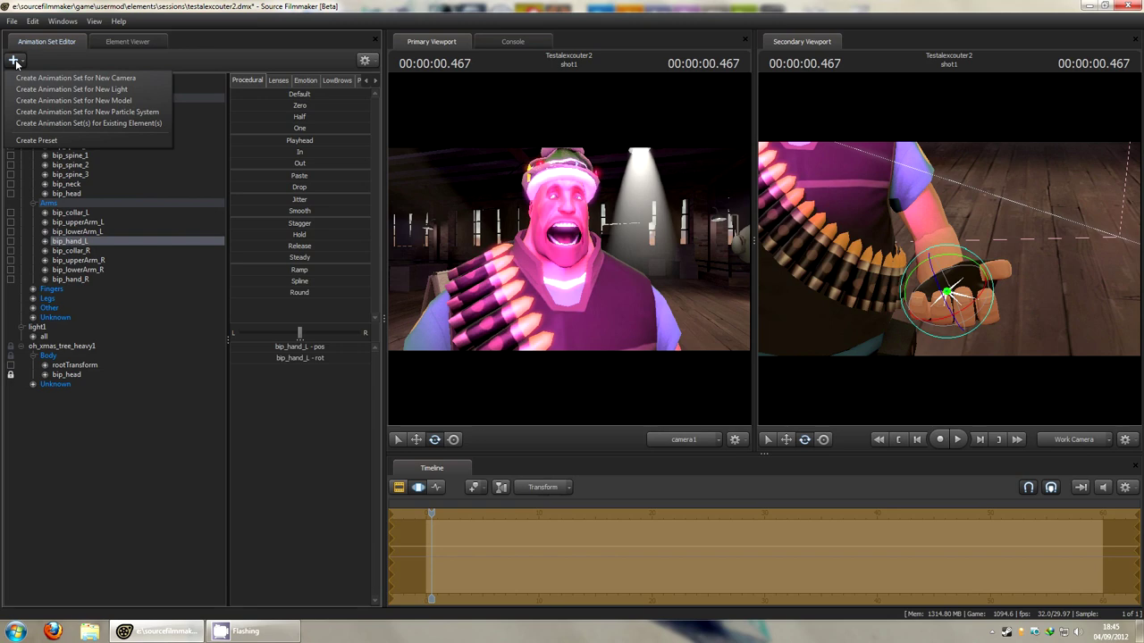
left_click(16, 62)
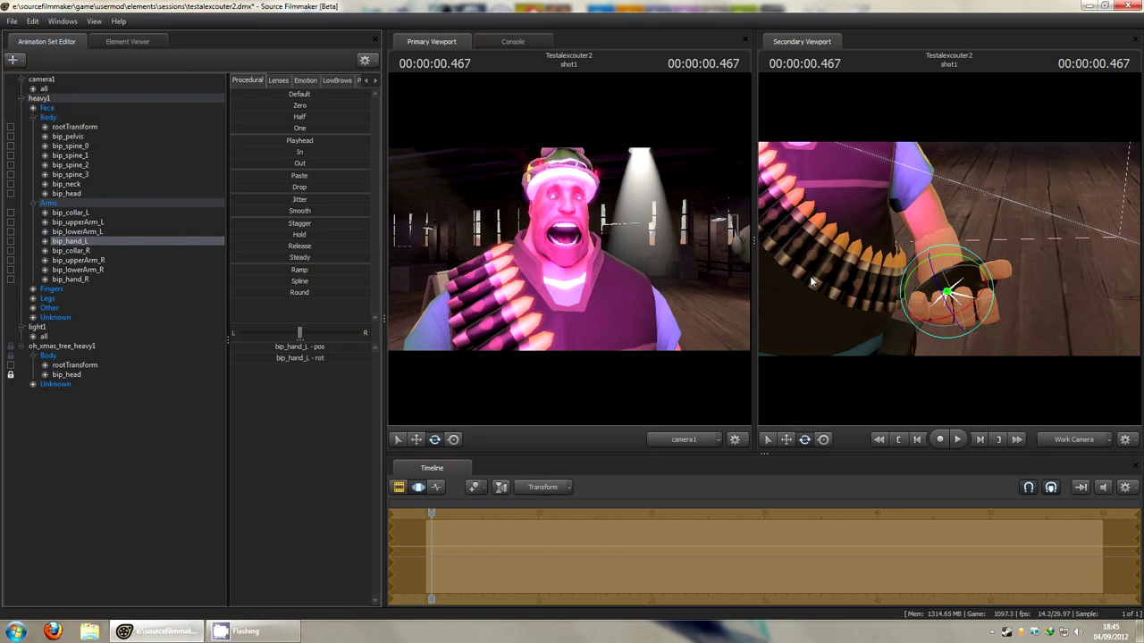
left_click_drag(806, 224, 777, 215)
key("w")
key("s")
left_click_drag(812, 281, 812, 281)
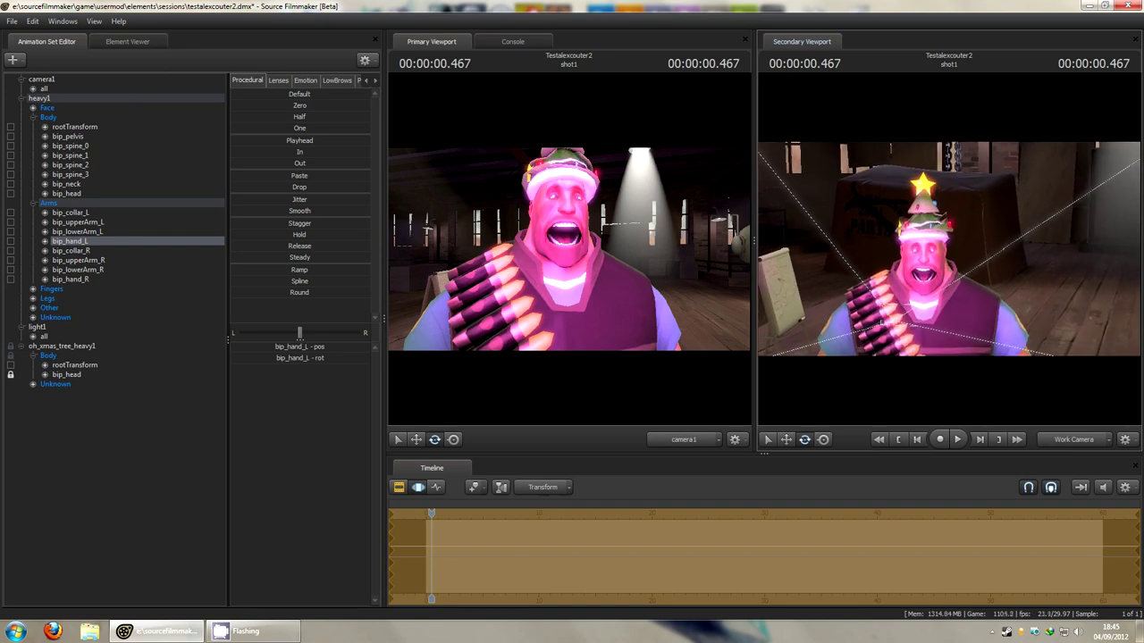
left_click_drag(949, 249, 959, 291)
left_click_drag(812, 282, 812, 282)
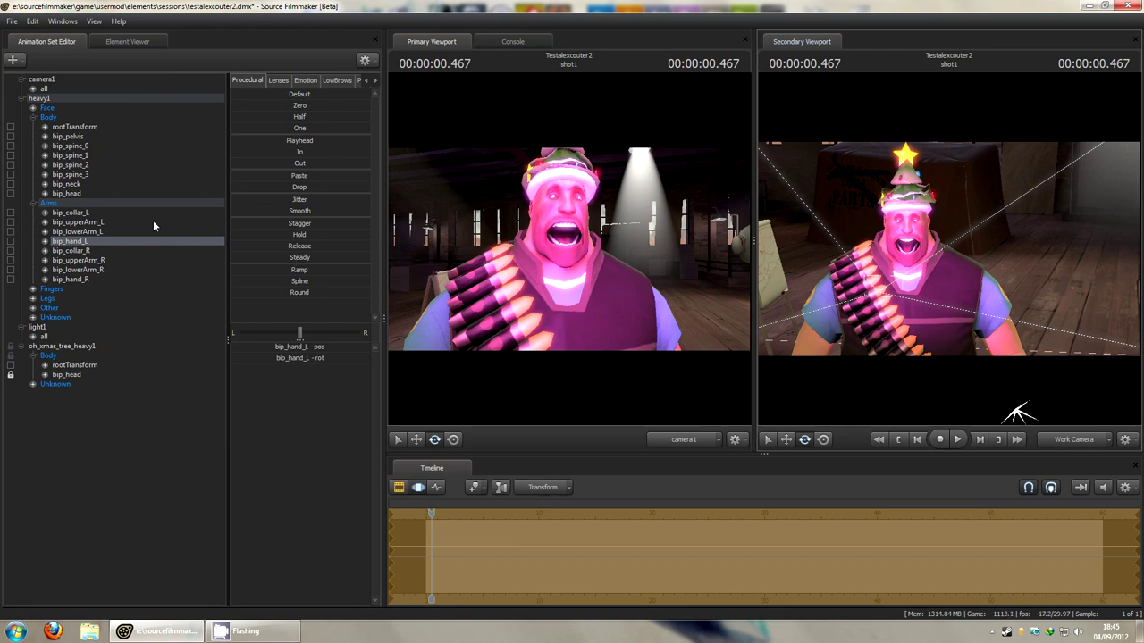
- Select the whole heavy1 animation set and open the sequence import dialog for it
left_click(48, 100)
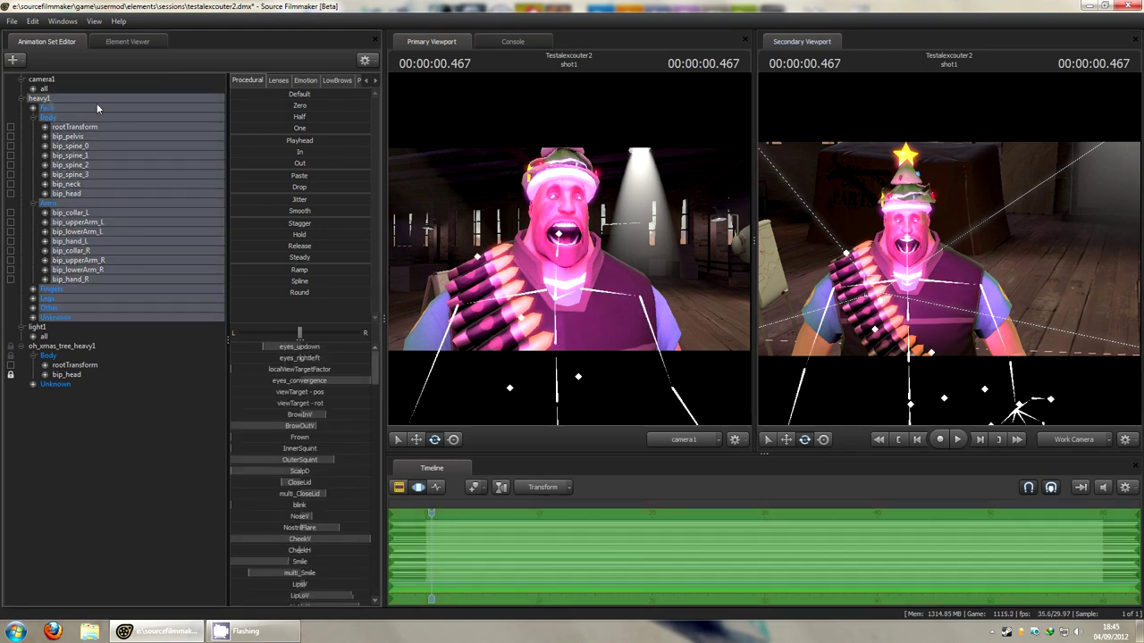
left_click_drag(1026, 306, 1025, 306)
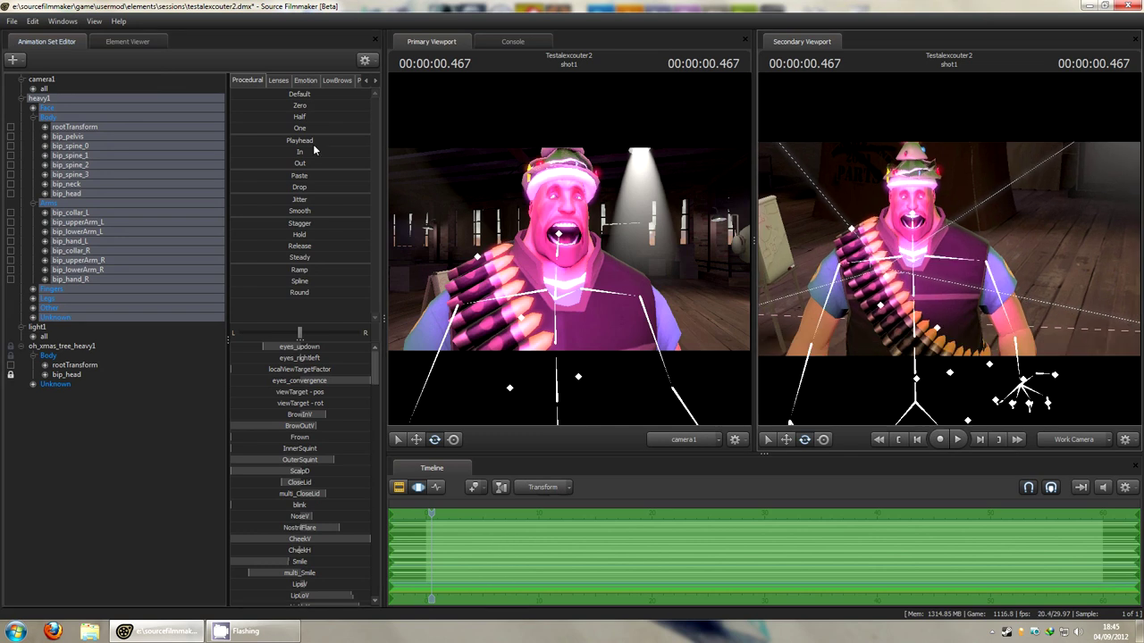
right_click(44, 104)
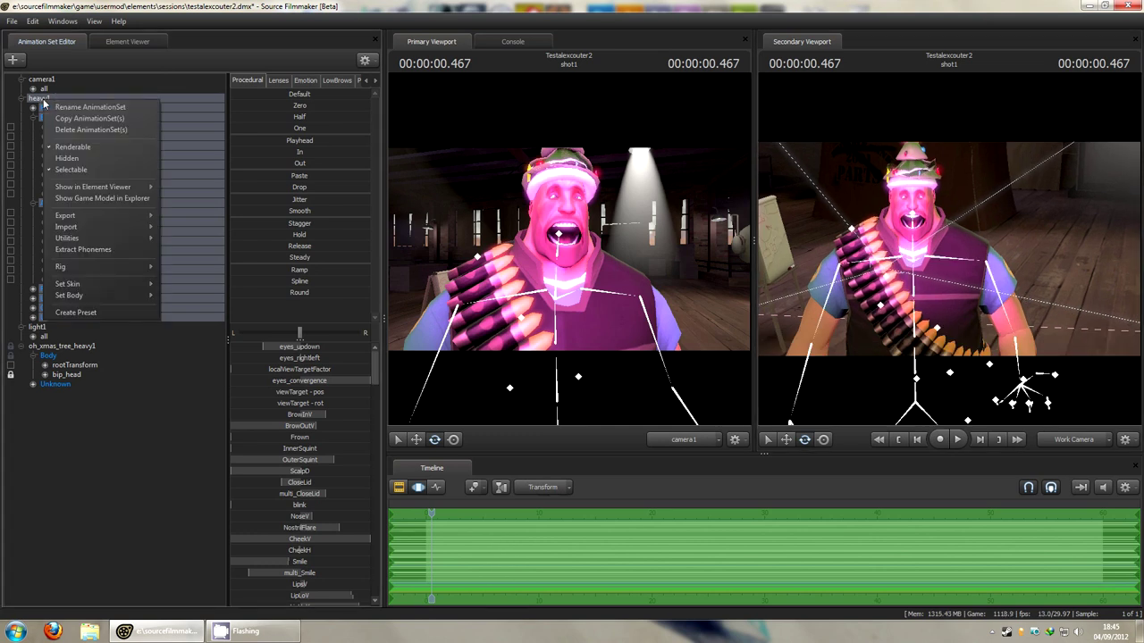
mouse_move(109, 227)
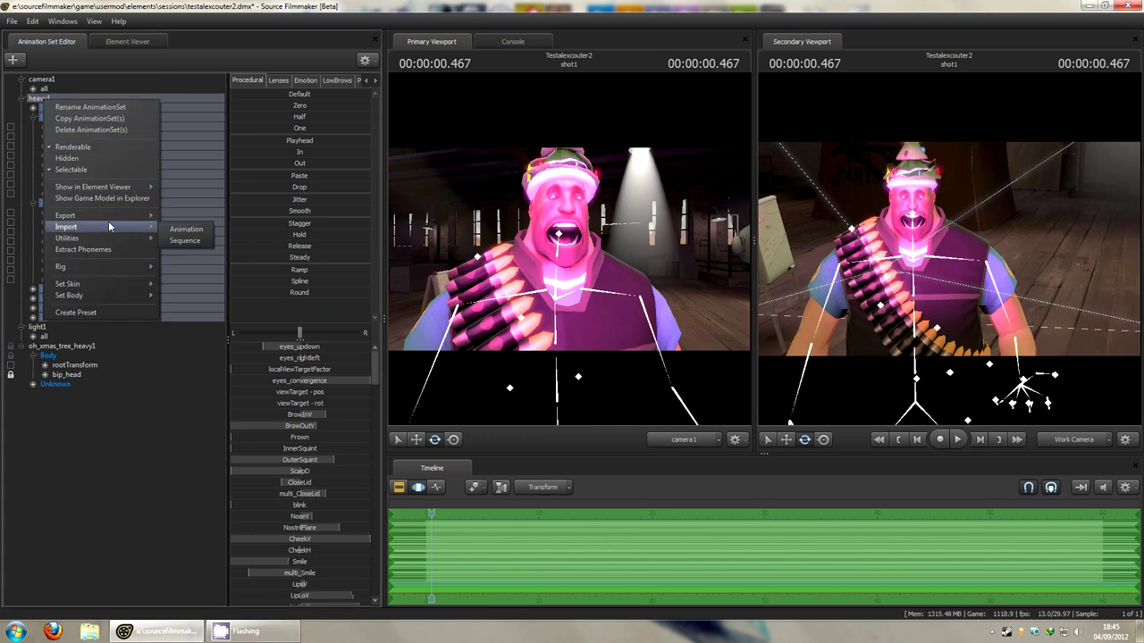
left_click(44, 91)
left_click(44, 99)
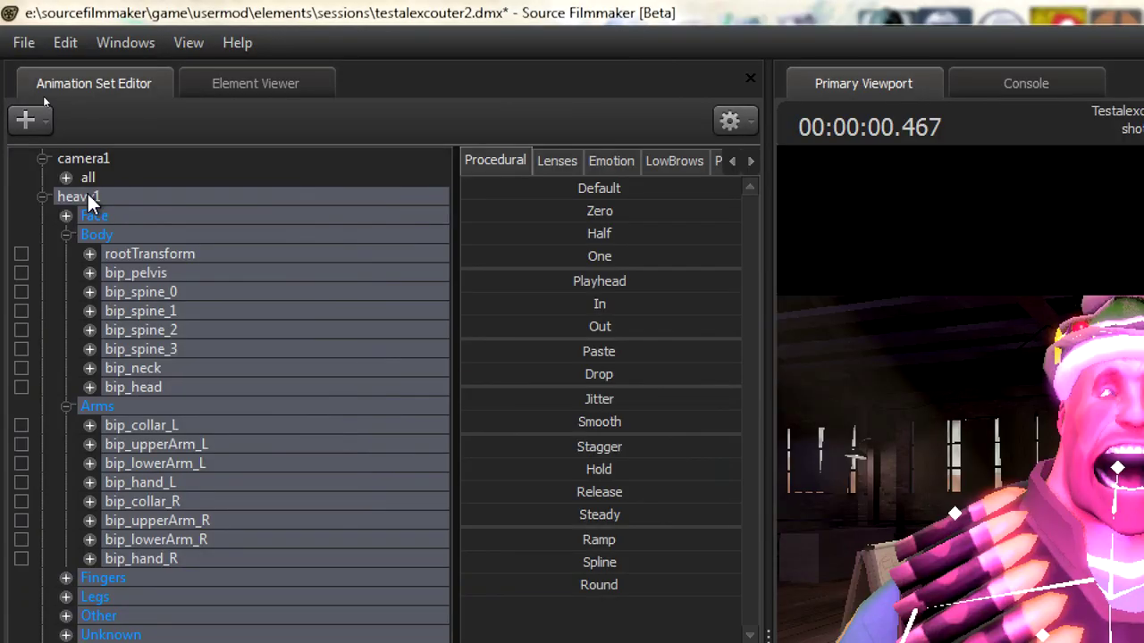
right_click(58, 133)
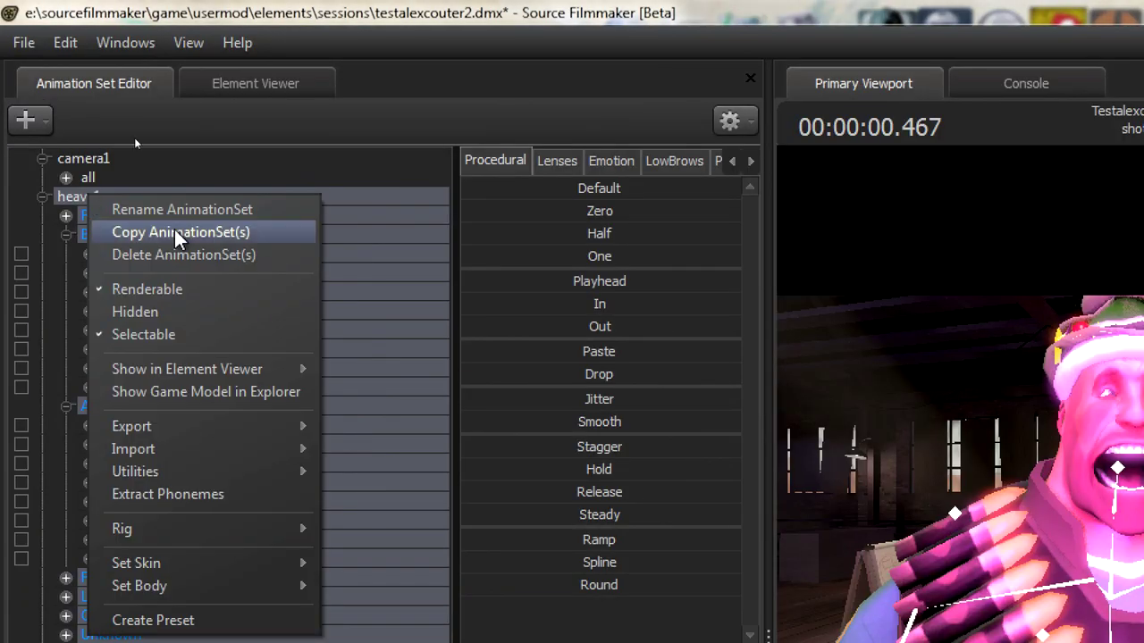
mouse_move(259, 453)
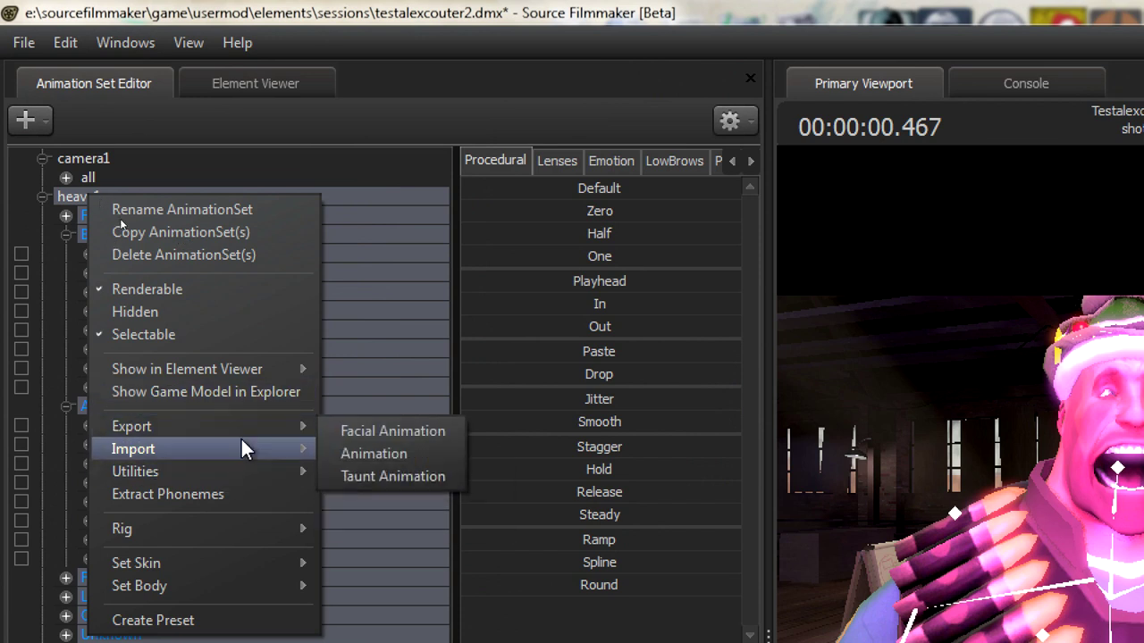
left_click(402, 477)
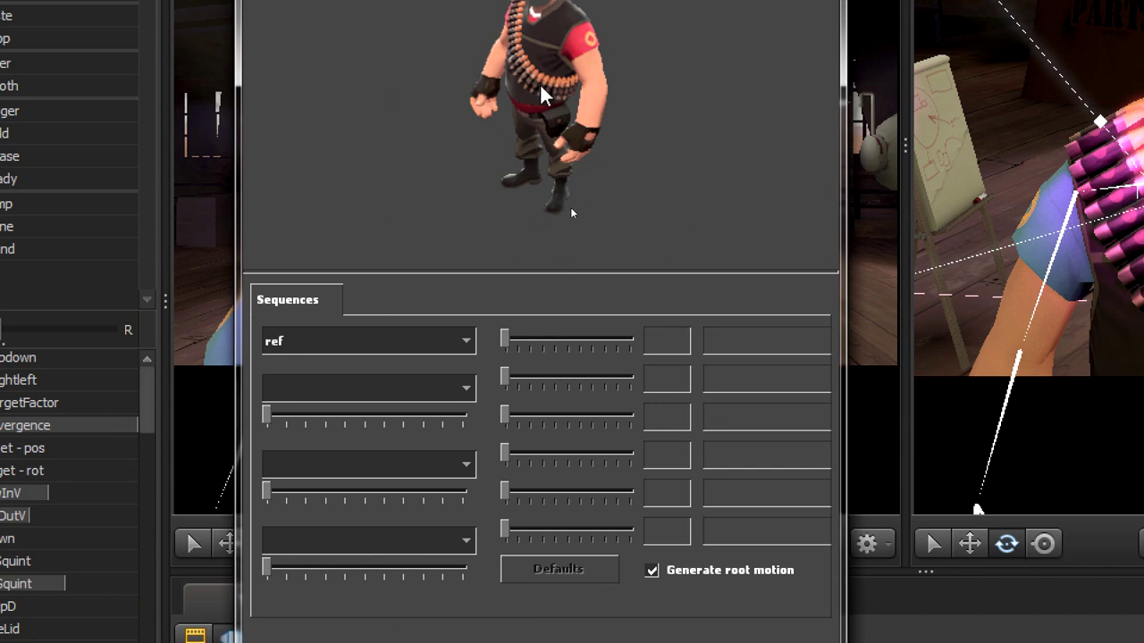
- Preview the Run_item1 sequence on the Heavy model and try its move_x slider
left_click(388, 368)
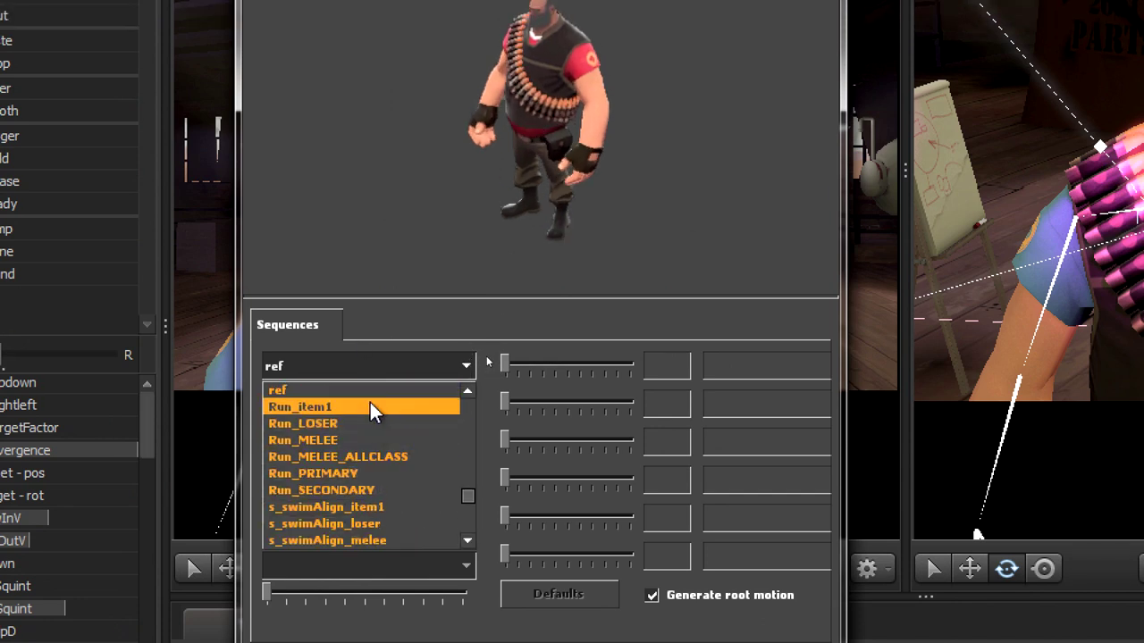
left_click(370, 407)
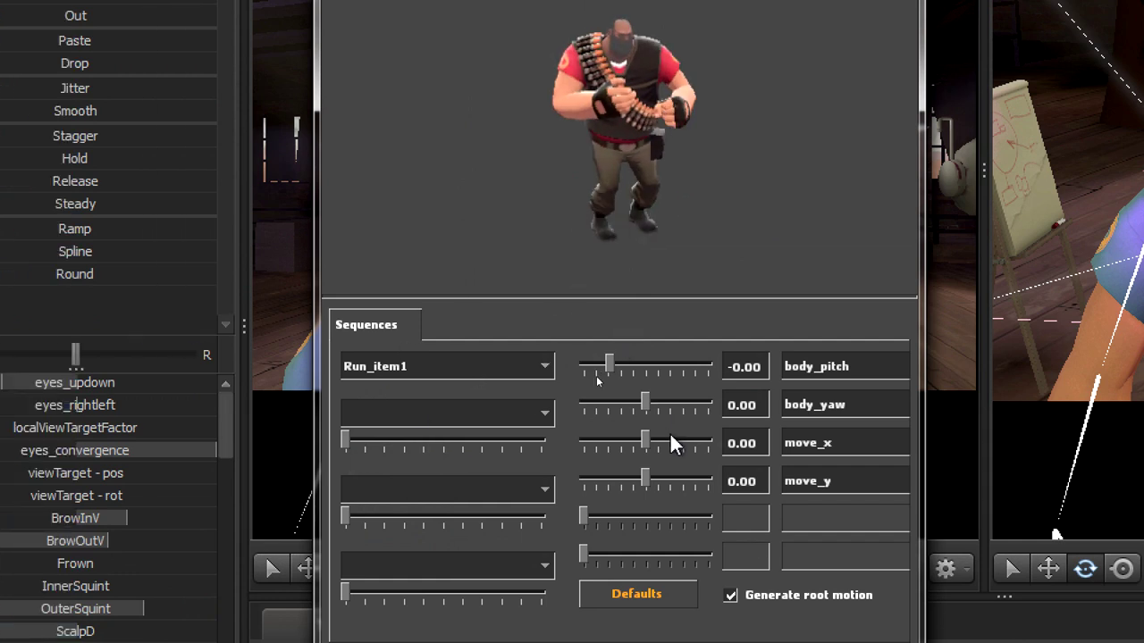
mouse_move(645, 443)
left_mouse_down()
mouse_move(732, 452)
mouse_move(647, 461)
left_mouse_up()
- Choose the Stand_SECONDARY sequence and import it onto heavy1 with root motion generation enabled
left_click(366, 364)
scroll(442, 488, "down", 4)
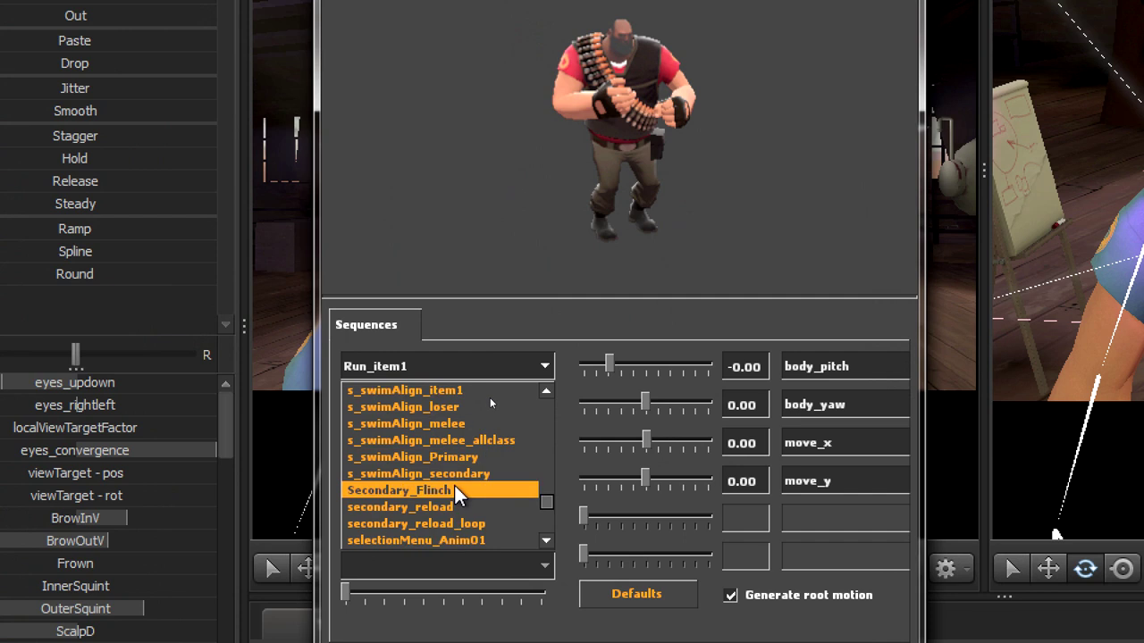
scroll(444, 473, "down", 5)
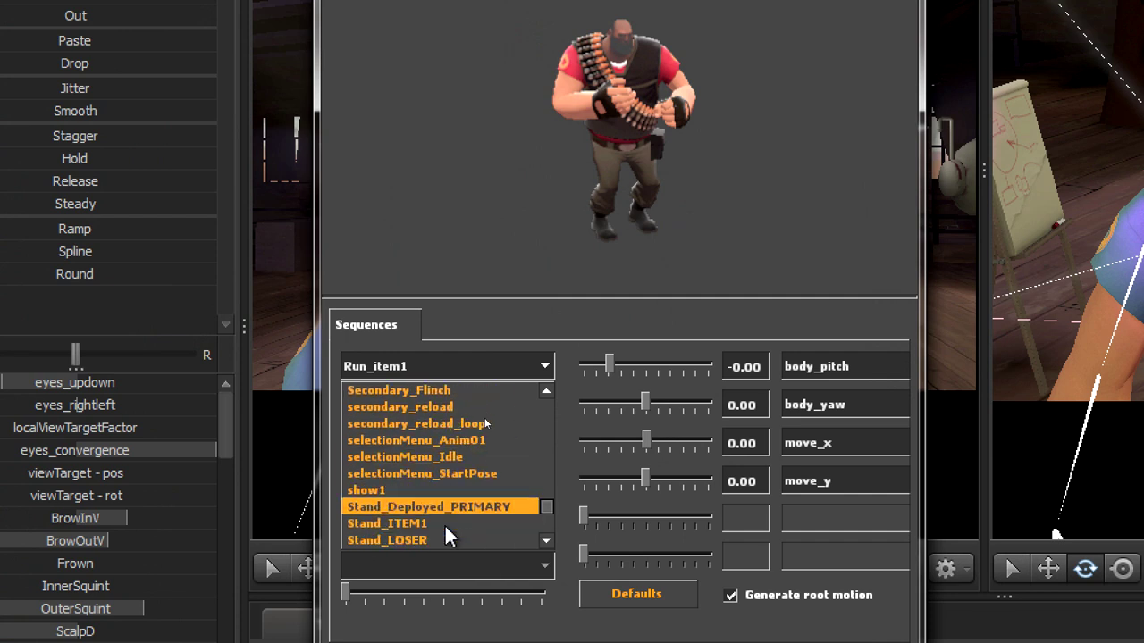
scroll(437, 509, "down", 2)
scroll(433, 456, "up", 1)
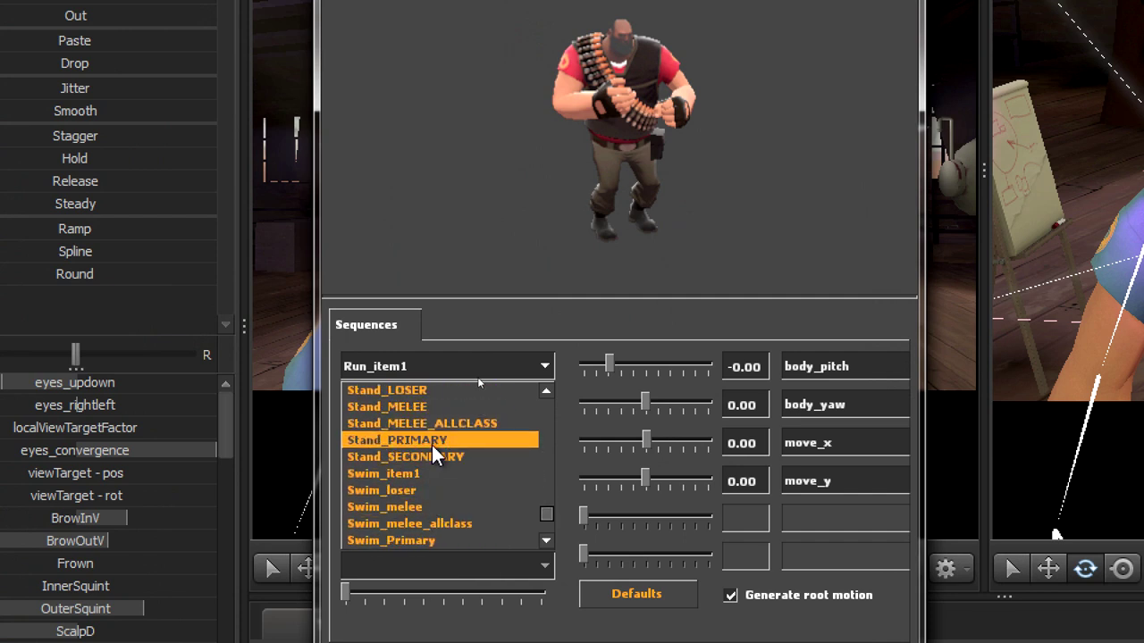
left_click(432, 455)
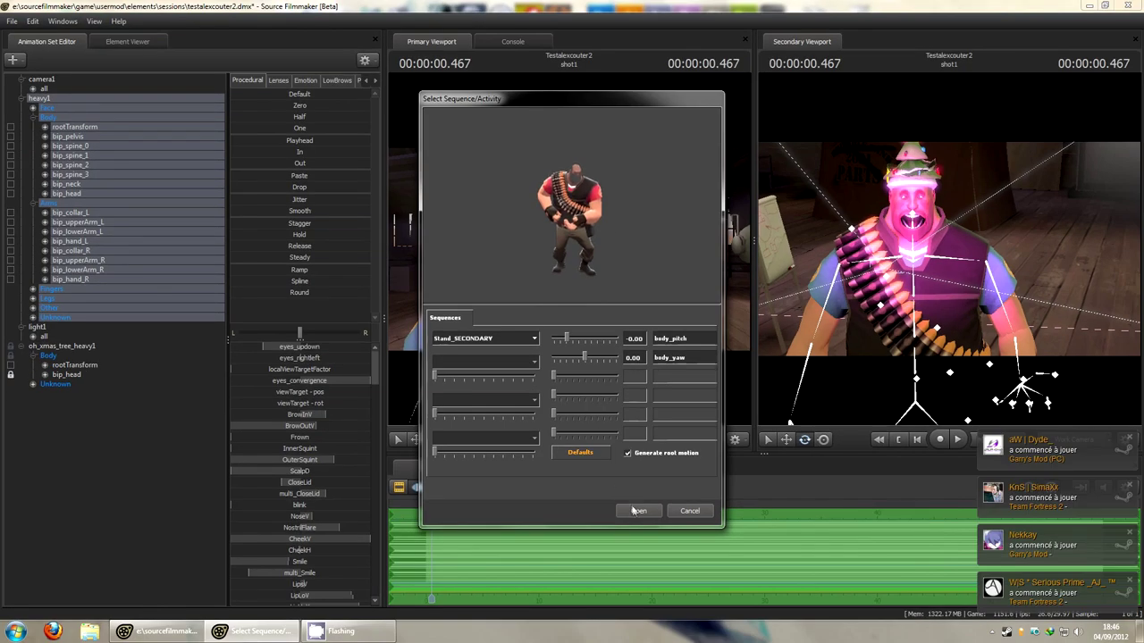
left_click(634, 512)
left_click(633, 512)
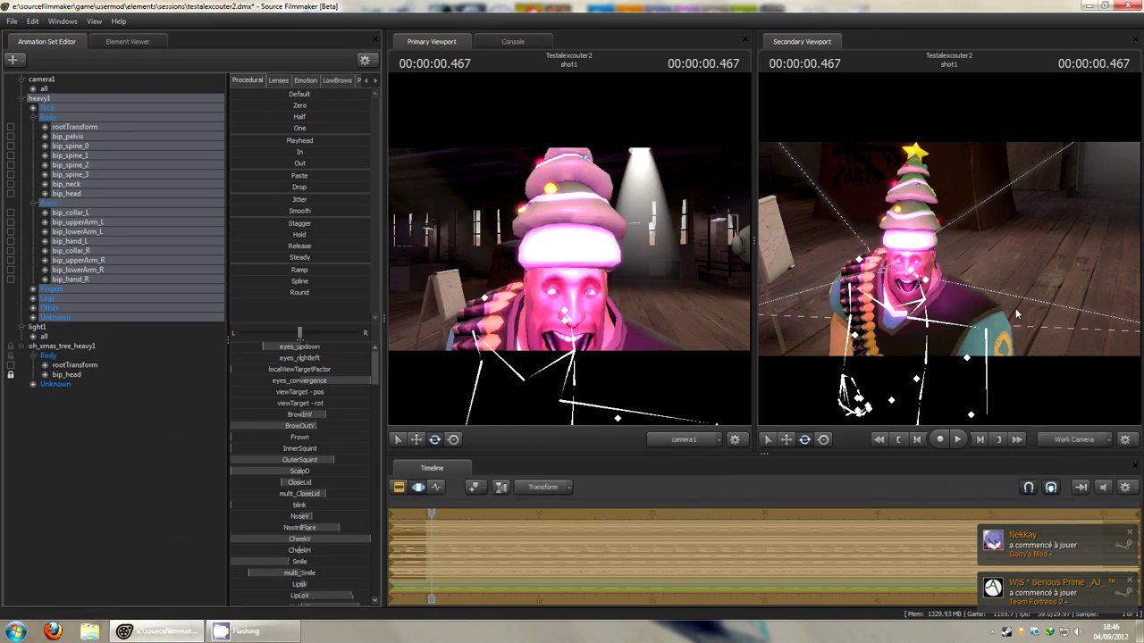
- Reframe camera1 on Heavy's face and upper body and move the playhead to 00:00:00.567
left_click_drag(1038, 368, 1006, 337)
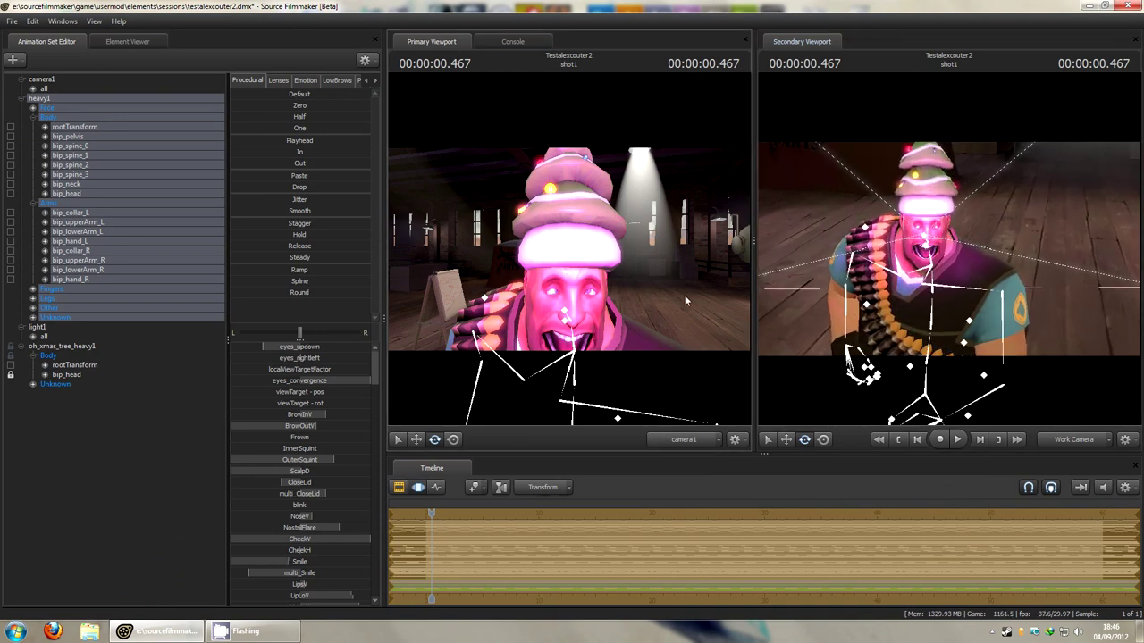
left_click(74, 88)
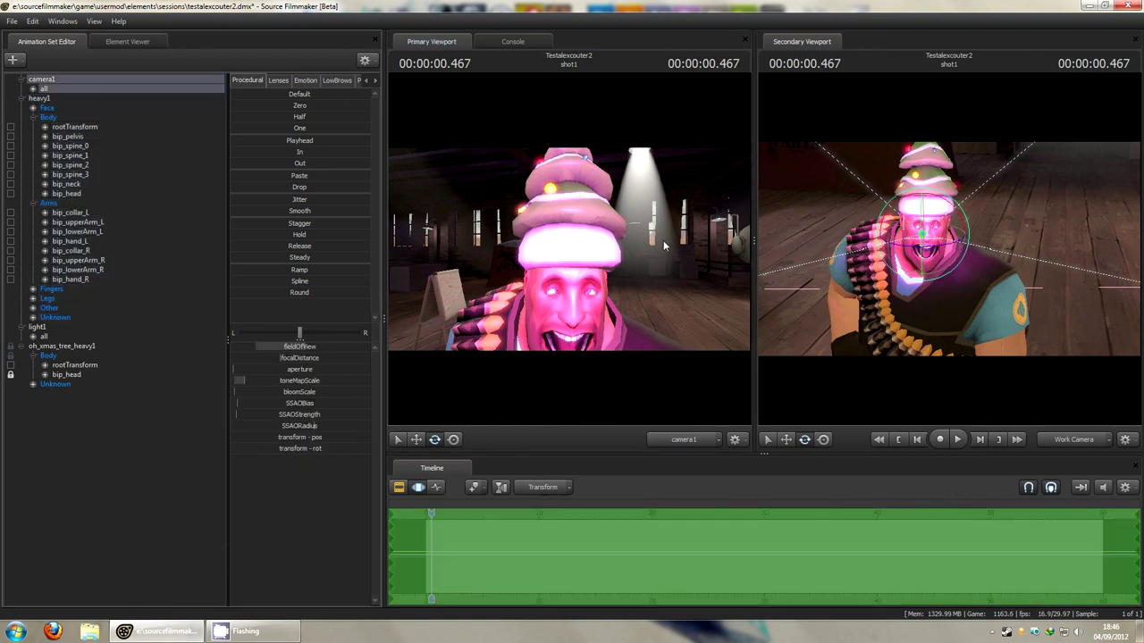
left_click_drag(700, 310, 570, 253)
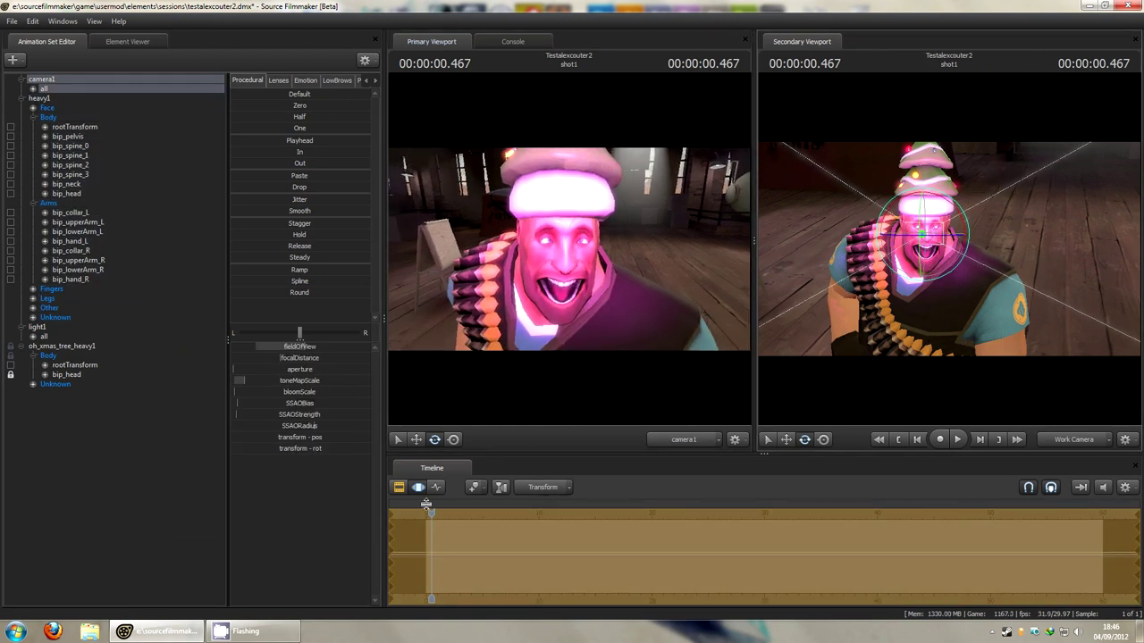
mouse_move(427, 513)
left_mouse_down()
mouse_move(525, 491)
mouse_move(722, 487)
mouse_move(433, 522)
left_mouse_up()
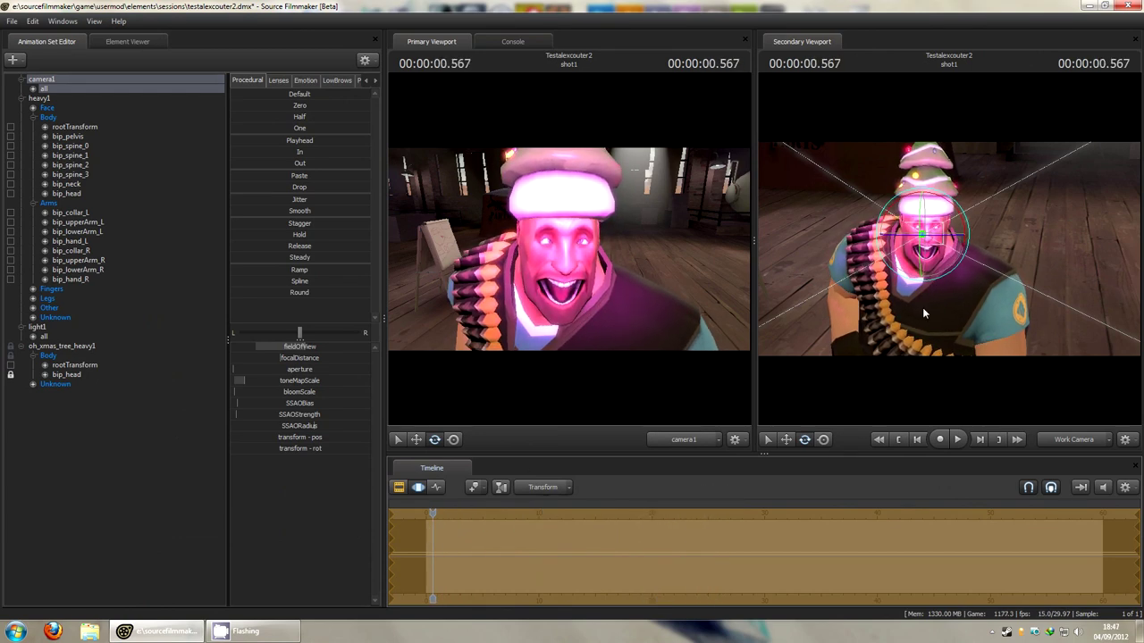
- Rotate bip_middle_1_L, bip_ring_1_L and bip_pinky_1_L to curl those fingers of Heavy's left hand
left_click_drag(948, 249, 909, 236)
left_click(953, 292)
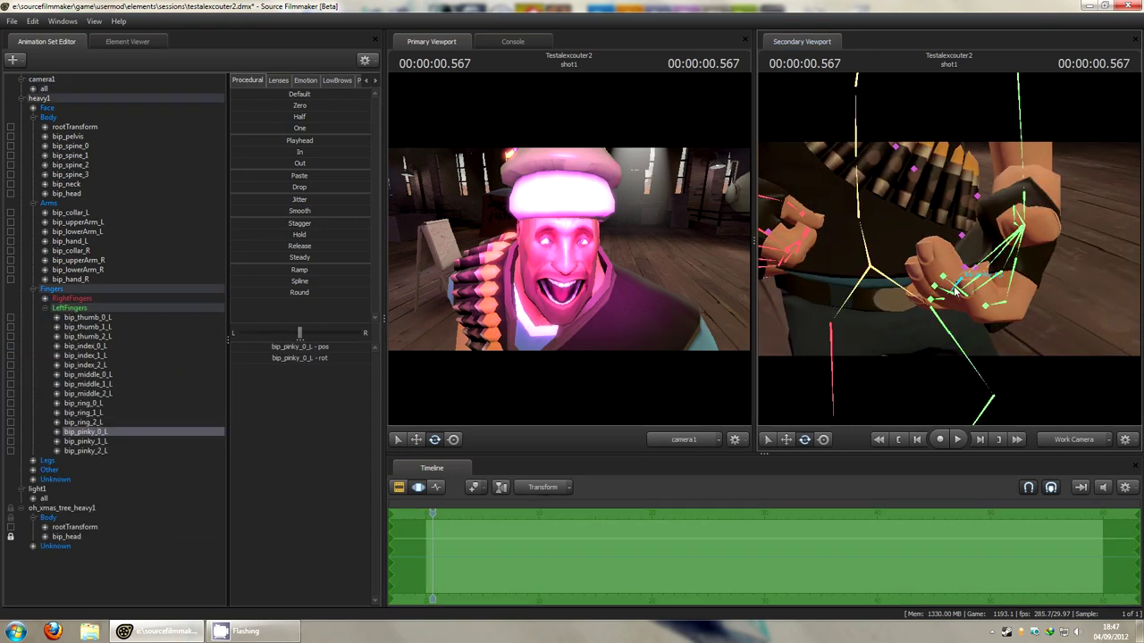
left_click(961, 299)
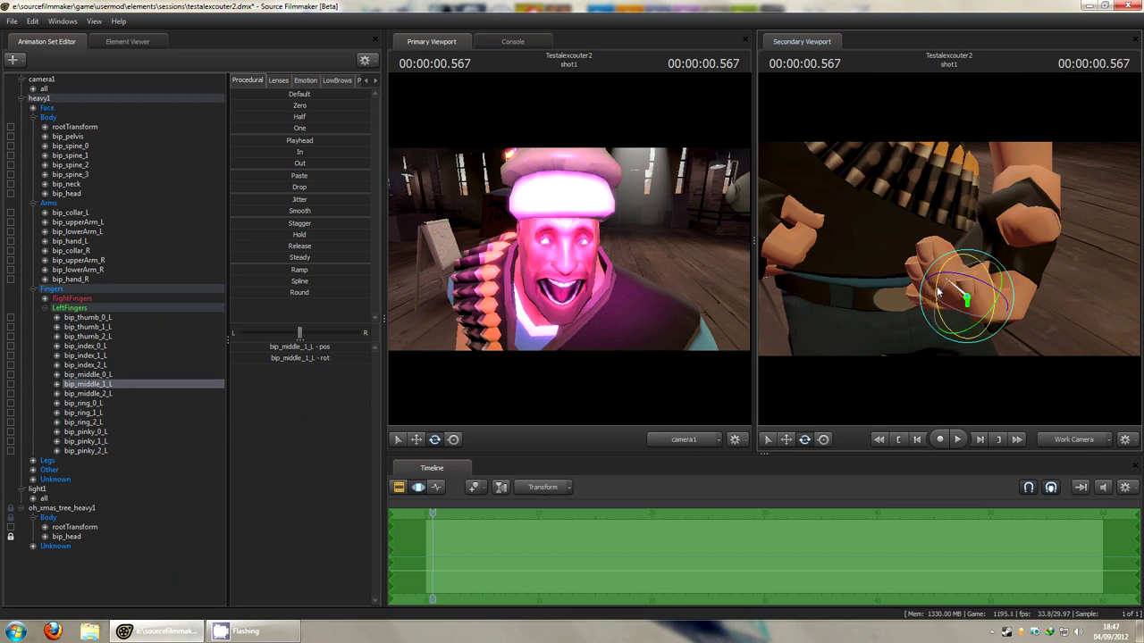
key("ctrl")
left_click(943, 295)
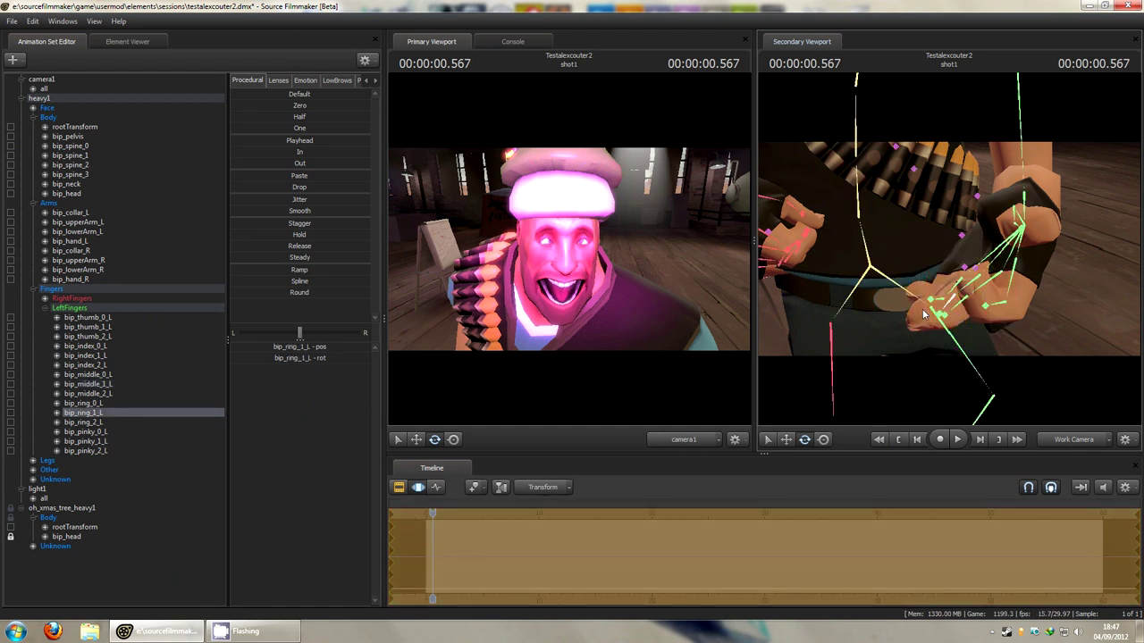
left_click(941, 304)
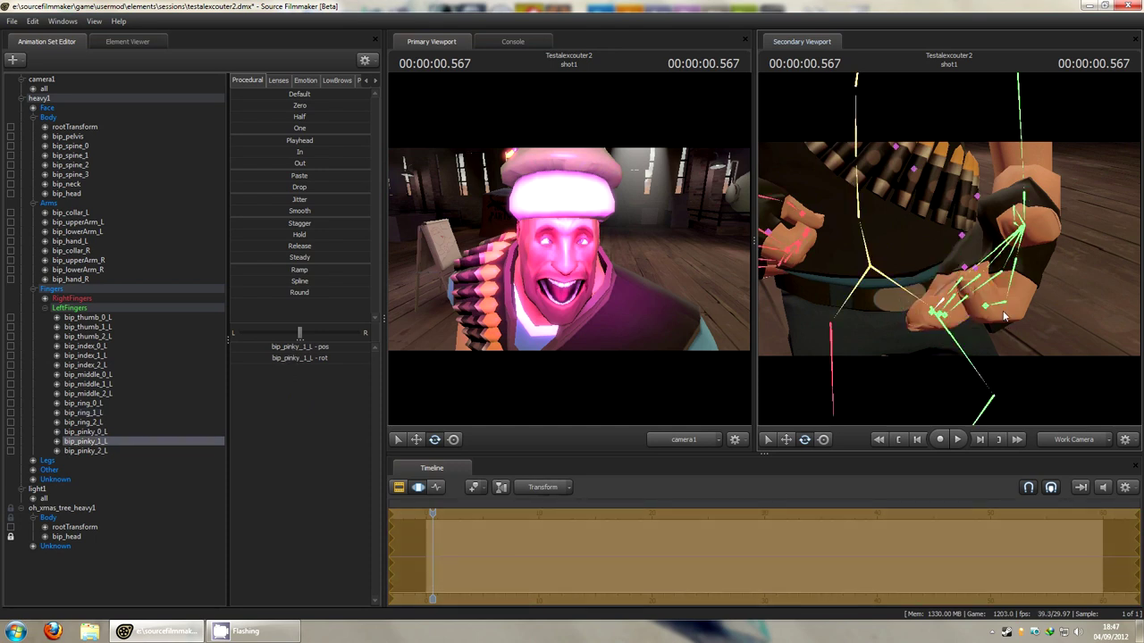
- Rotate the left index finger bones bip_index_1_L and bip_index_0_L to match the other curled fingers
left_click(999, 302)
left_click_drag(983, 308, 970, 328)
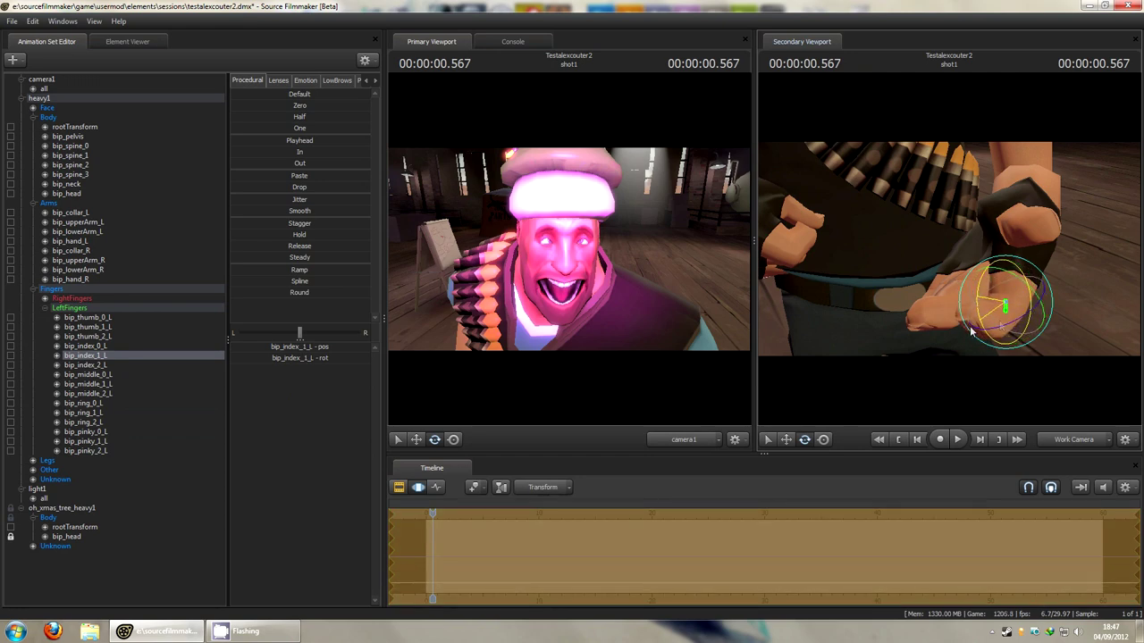
left_click_drag(1078, 299, 1111, 275)
left_click_drag(1044, 268, 1031, 284)
key("ctrl")
left_click(1046, 302)
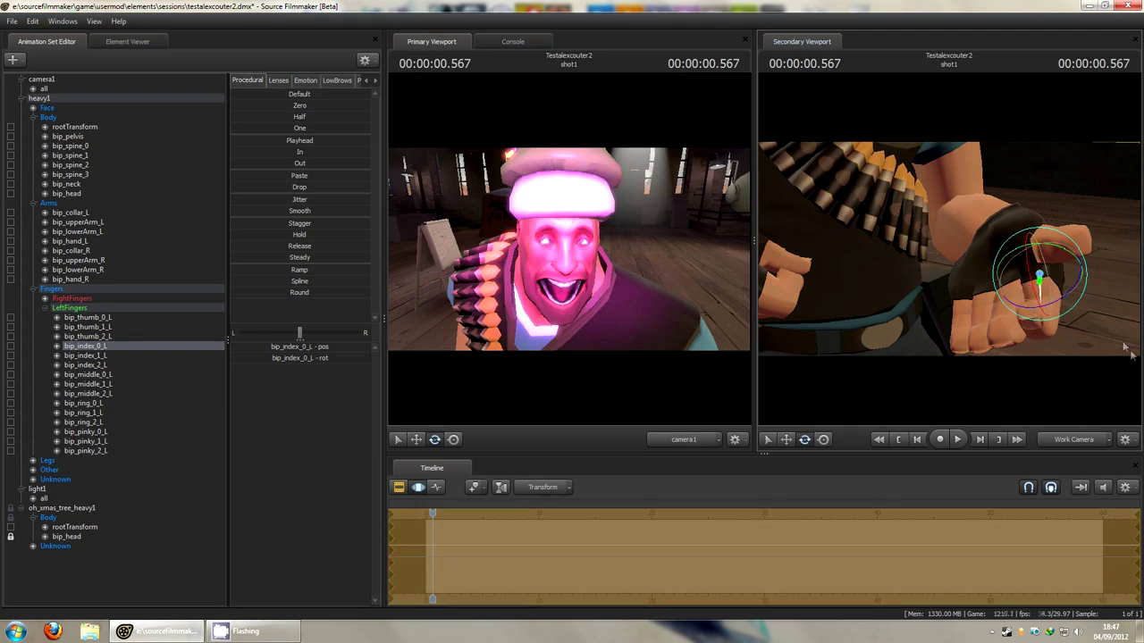
- Start an animation set for a new model and filter the tf model list by "ball"
left_click_drag(949, 268, 1005, 177)
key("s")
left_click_drag(951, 254, 957, 343)
left_click_drag(876, 272, 870, 248)
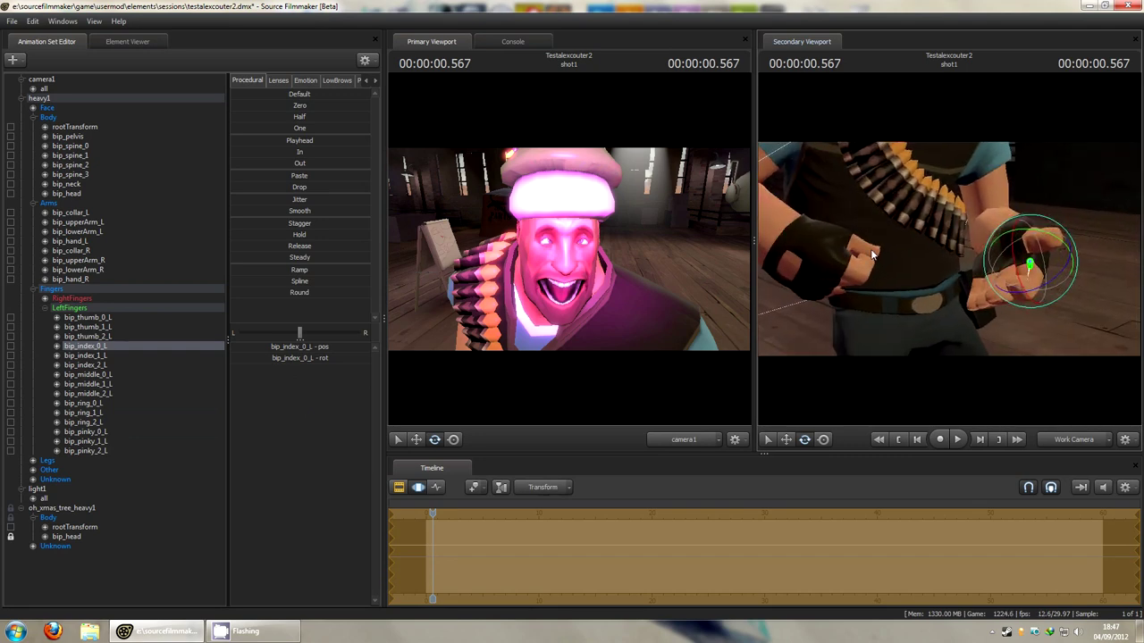
left_click(18, 59)
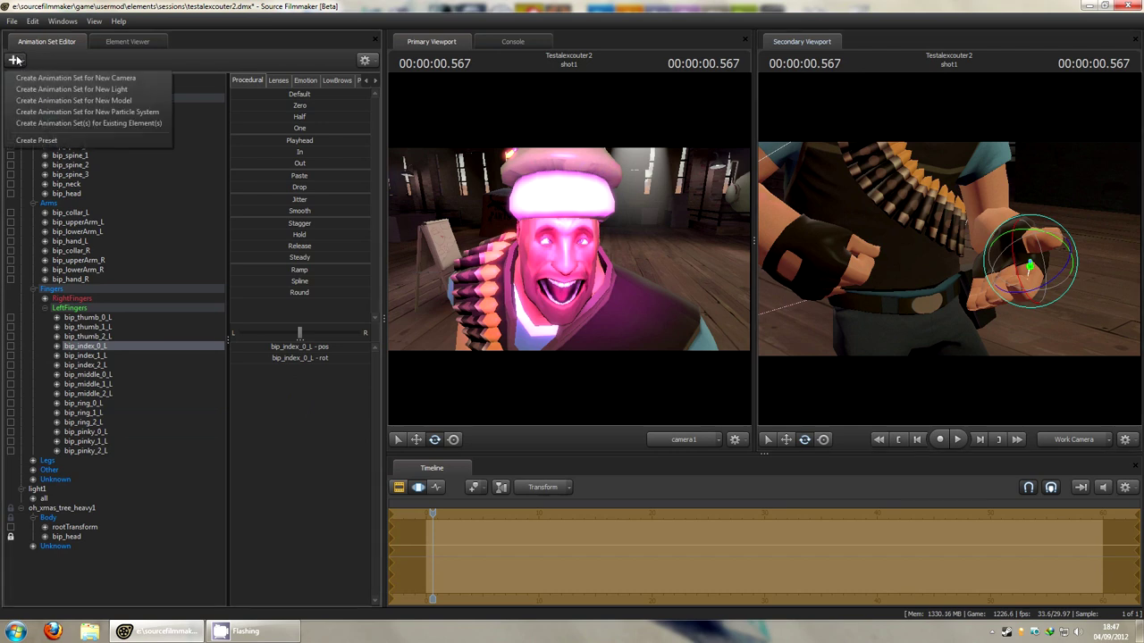
left_click(40, 100)
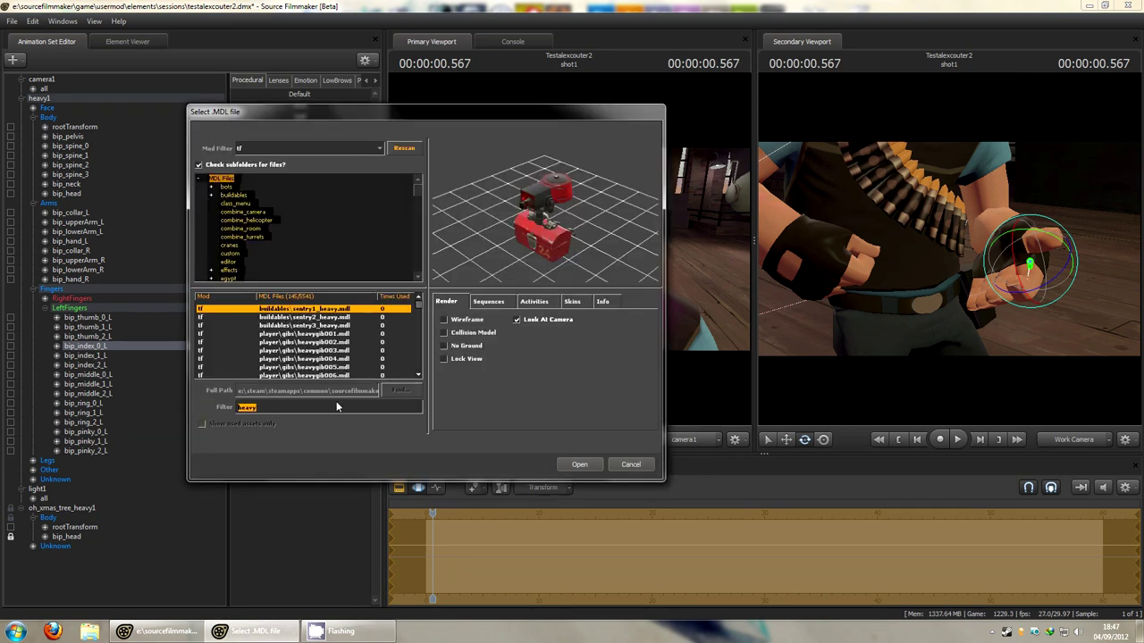
type("ball")
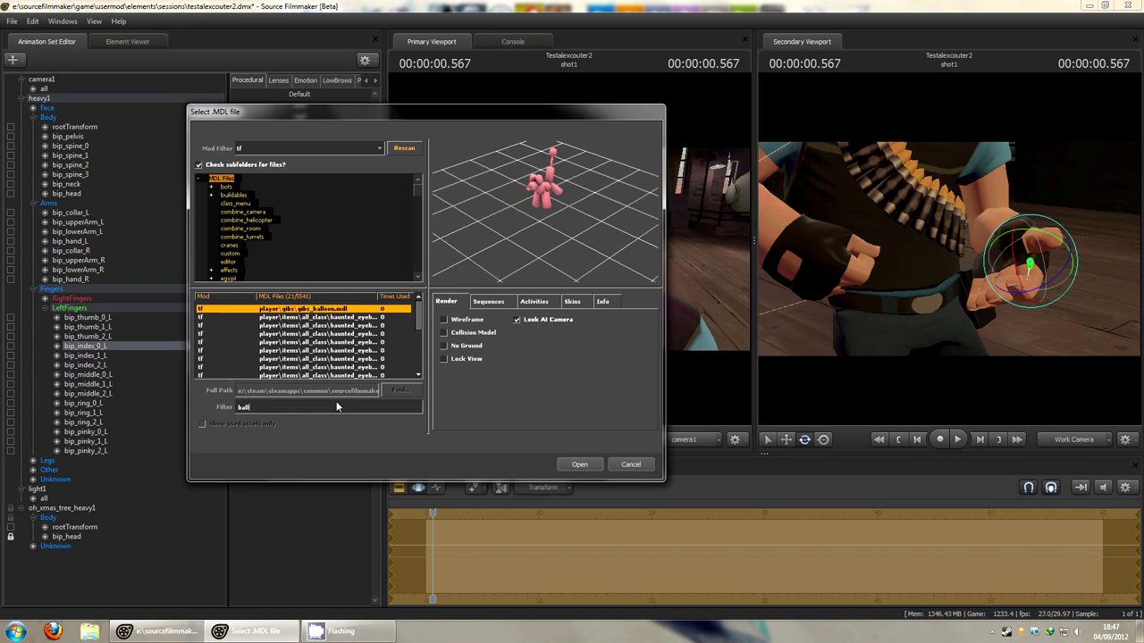
- Choose the soccer ball model from the filtered list and add it to the scene
left_click(360, 319)
scroll(344, 327, "down", 1)
left_click(342, 327)
scroll(341, 340, "down", 1)
left_click(343, 350)
left_click(342, 351)
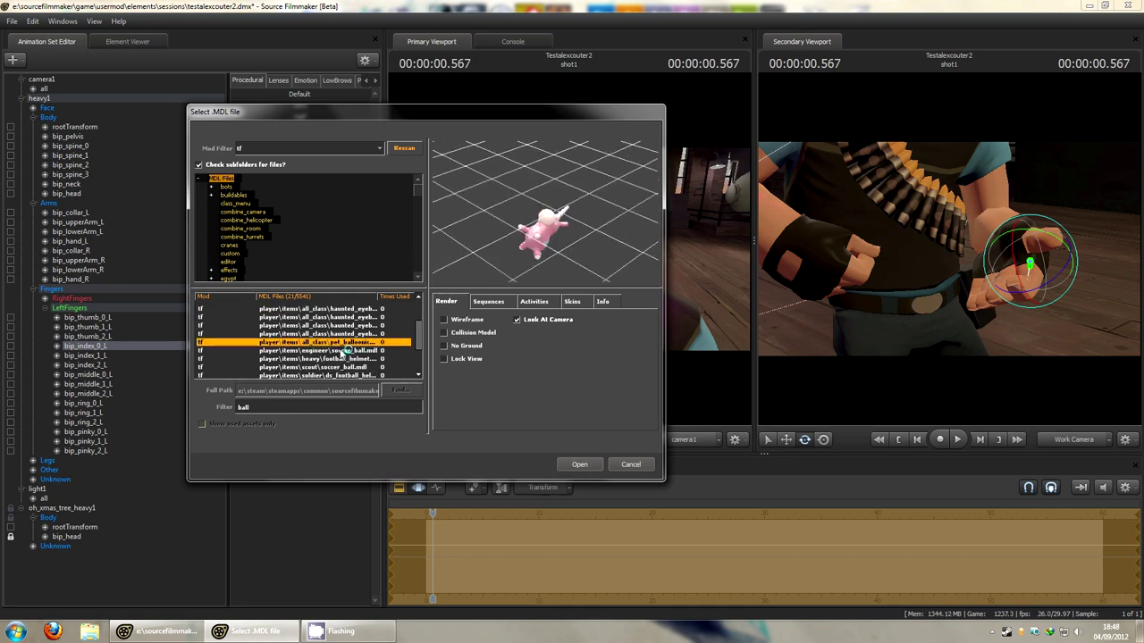
left_click(569, 468)
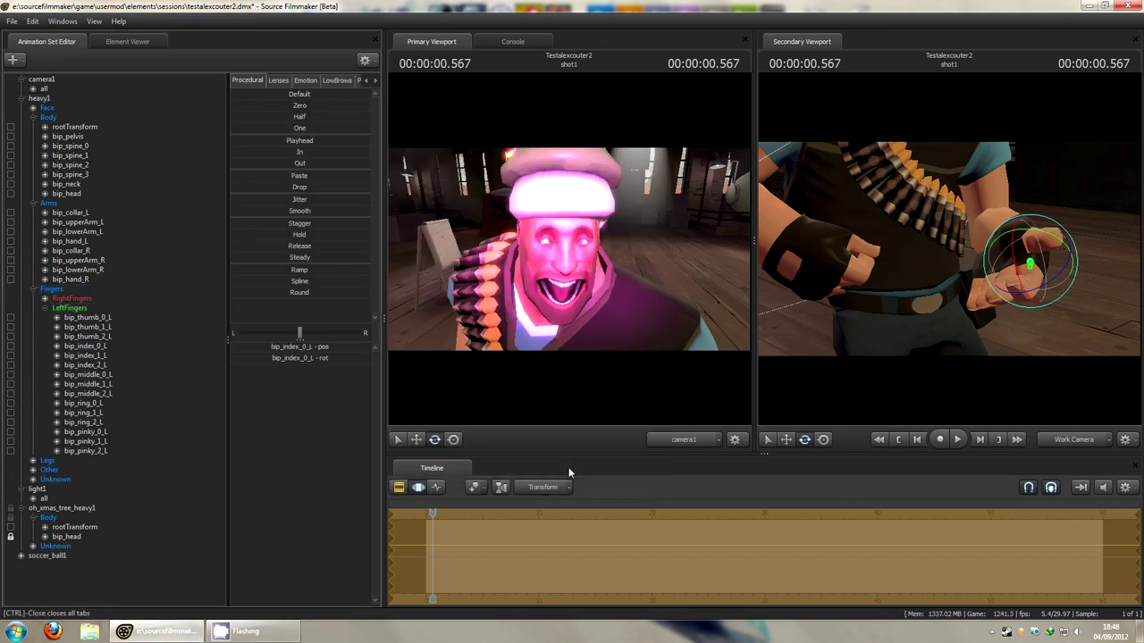
- Select soccer_ball1 and expand its Unknown group down to the soccer_ball6 bone
left_click(79, 556)
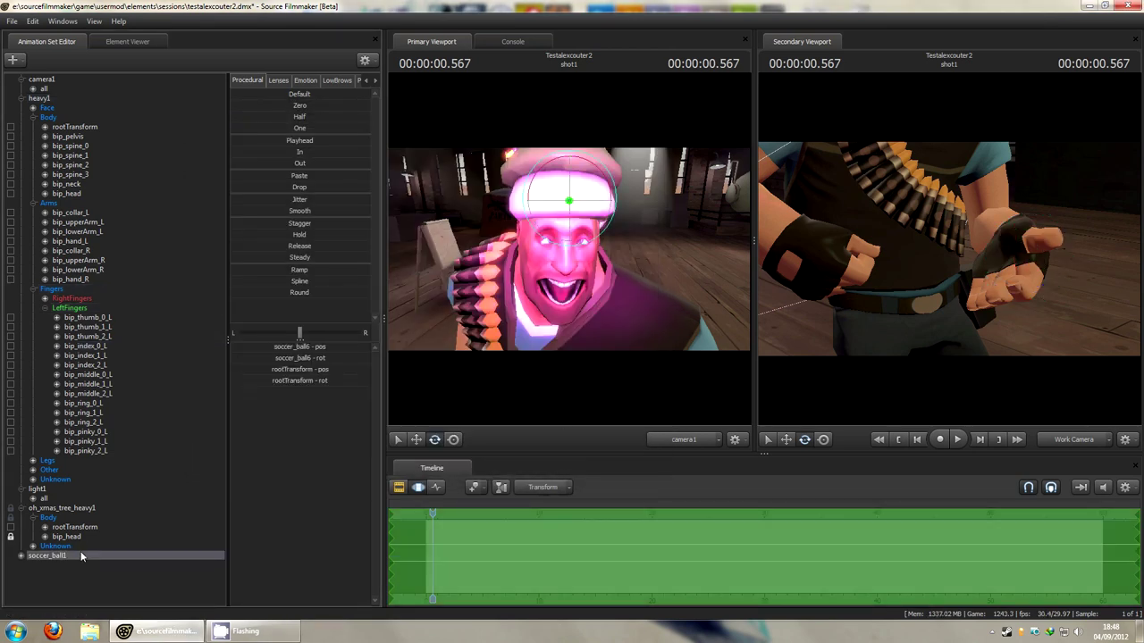
left_click_drag(947, 241, 974, 207)
left_click(20, 555)
left_click_drag(950, 254, 941, 297)
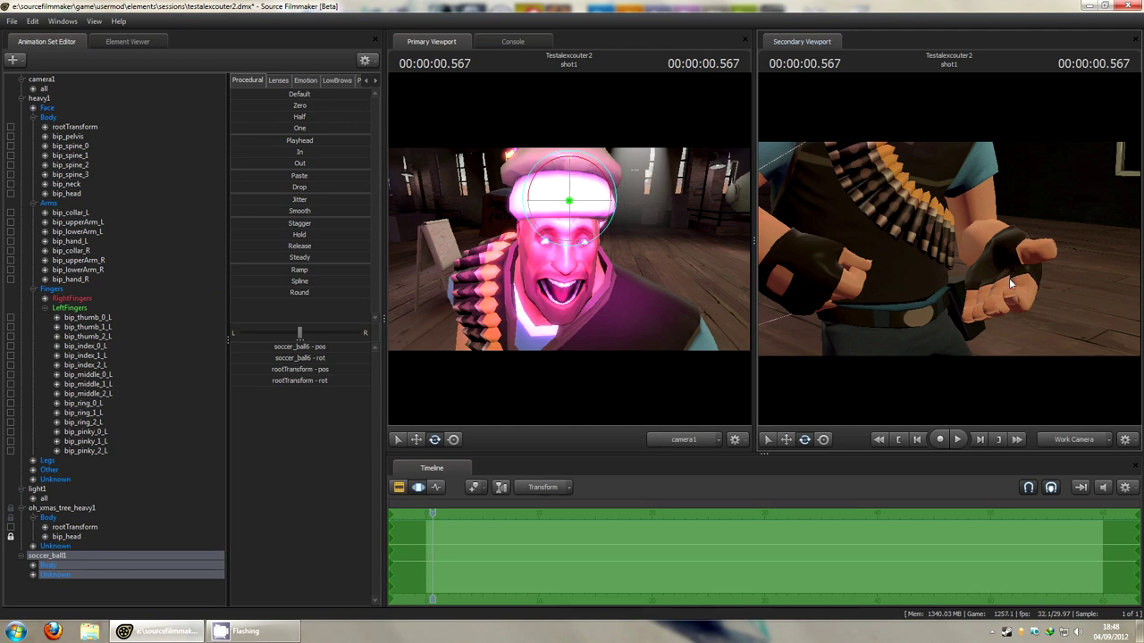
left_click(34, 566)
left_click(34, 567)
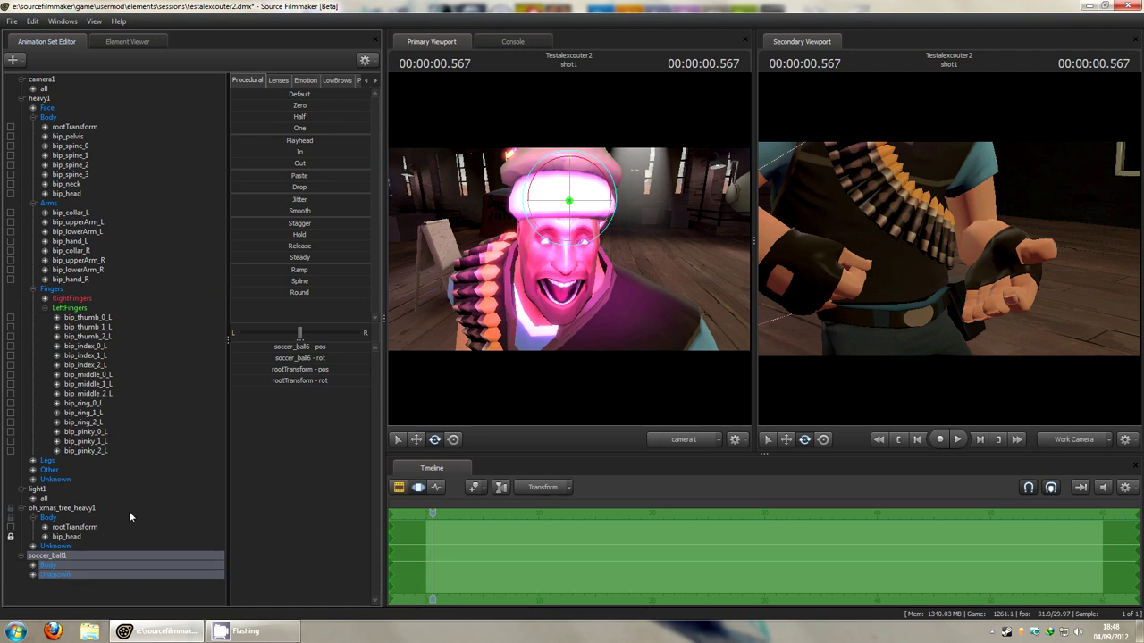
left_click(34, 575)
left_click(34, 575)
left_click(34, 575)
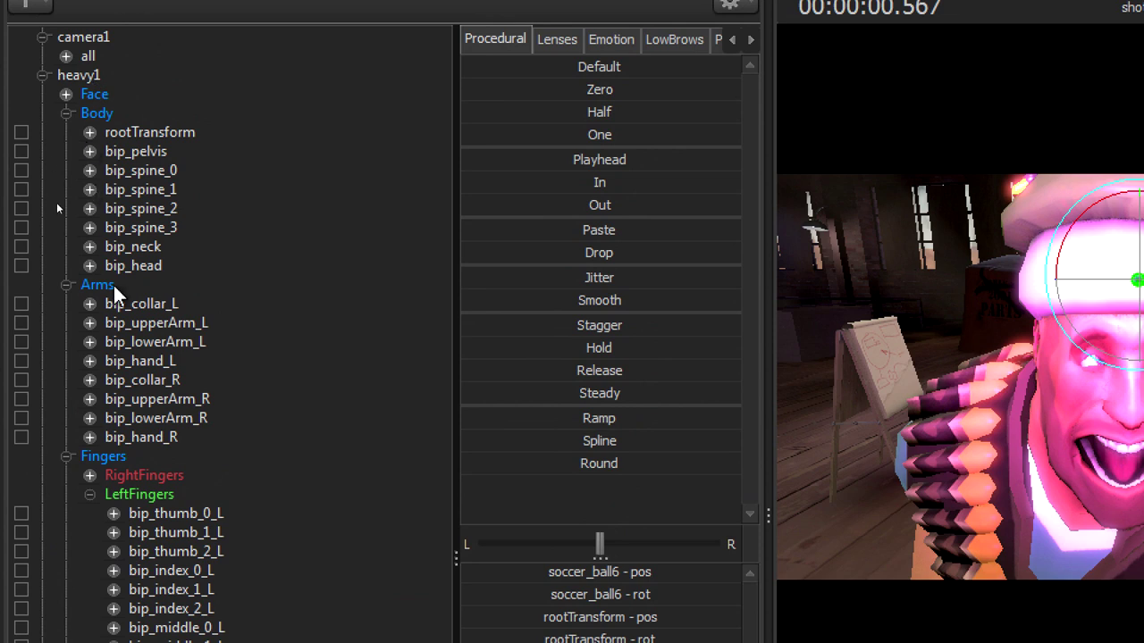
- Lock soccer_ball6 to Heavy's bip_hand_L bone and zero its transform so it snaps to the hand
left_click(160, 361)
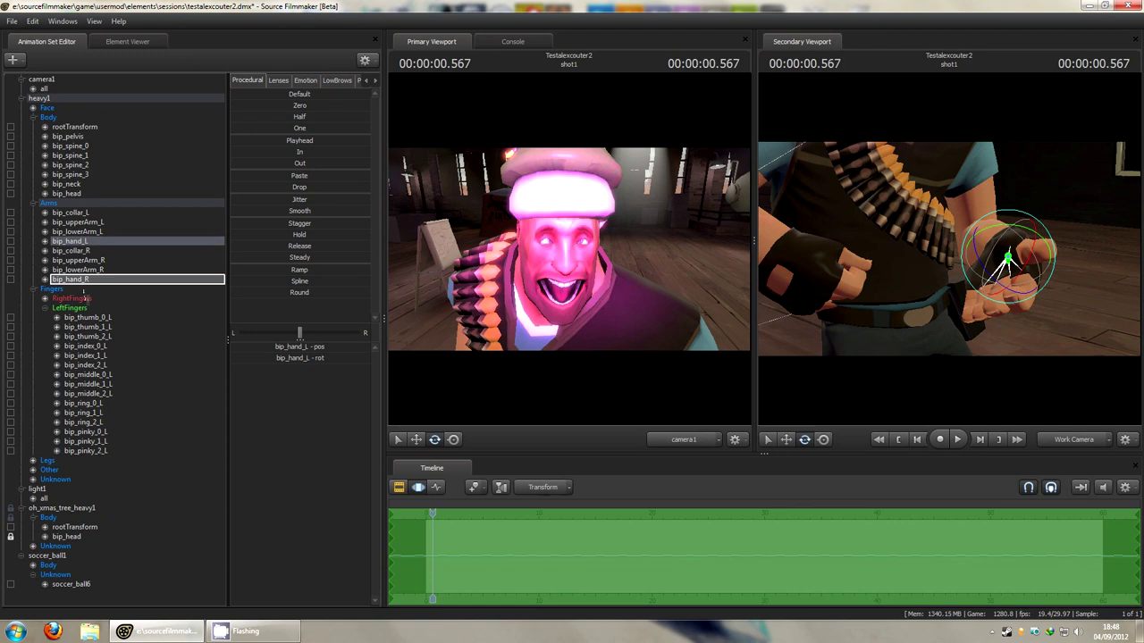
left_click(74, 583)
left_click(266, 106)
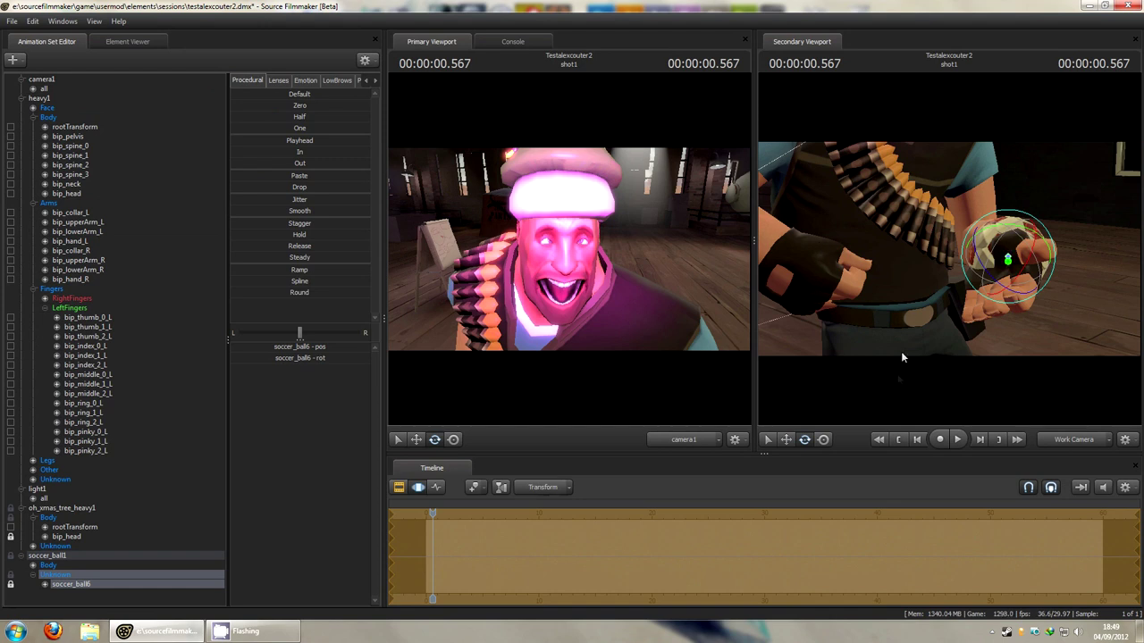
- Move soccer_ball6 out from inside the left hand so it rests on Heavy's palm and fingers
left_click(416, 440)
mouse_move(945, 252)
left_mouse_down()
mouse_move(906, 267)
mouse_move(851, 220)
mouse_move(837, 240)
mouse_move(956, 249)
mouse_move(943, 252)
mouse_move(955, 232)
left_mouse_up()
left_click_drag(961, 280, 1015, 334)
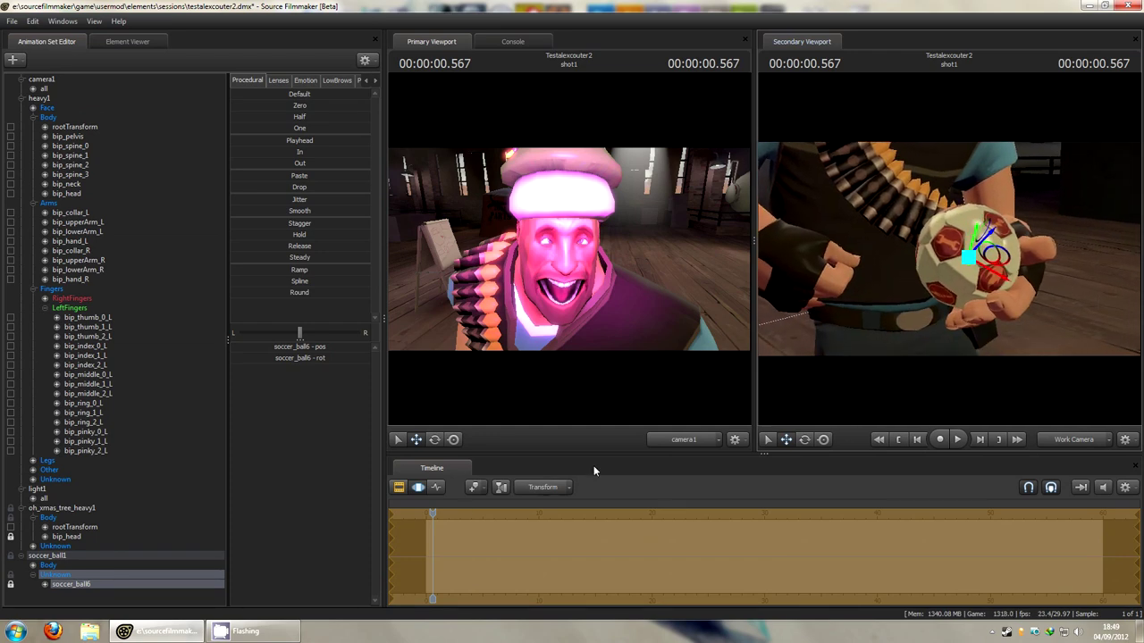
- With the playhead at 00:00:02.969, rotate bip_lowerArm_L to raise the ball up to Heavy's mouth
left_click_drag(432, 513, 456, 535)
left_click_drag(1035, 346, 1103, 304)
mouse_move(902, 244)
left_mouse_down()
mouse_move(992, 259)
mouse_move(902, 244)
left_mouse_up()
left_click(902, 245, "ctrl")
left_click(904, 246)
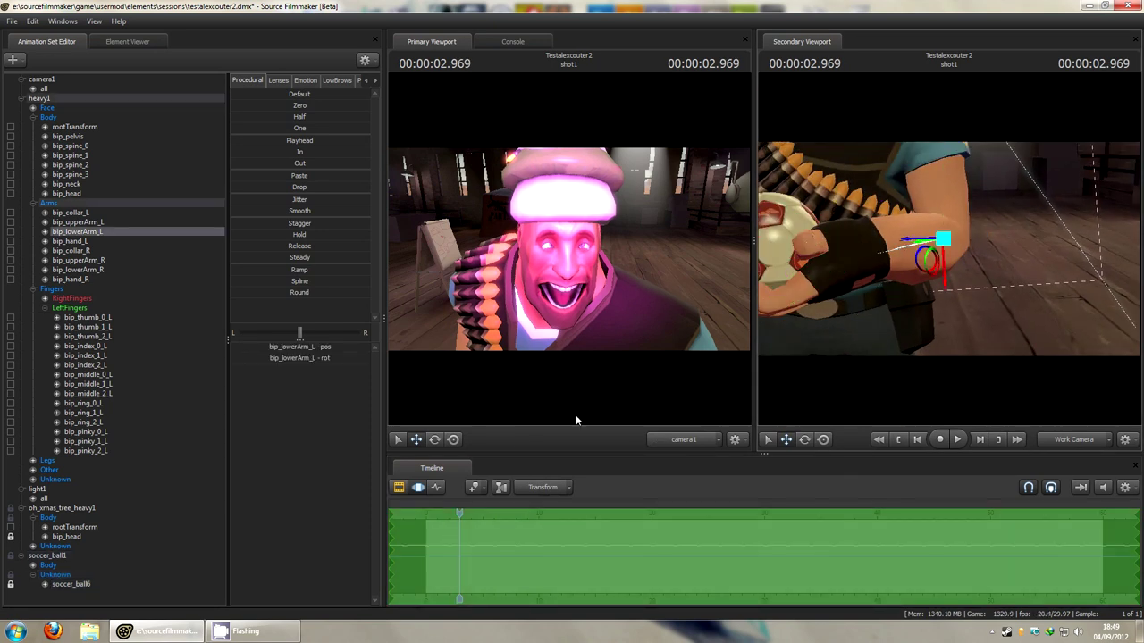
key("e")
left_click_drag(919, 220, 939, 204)
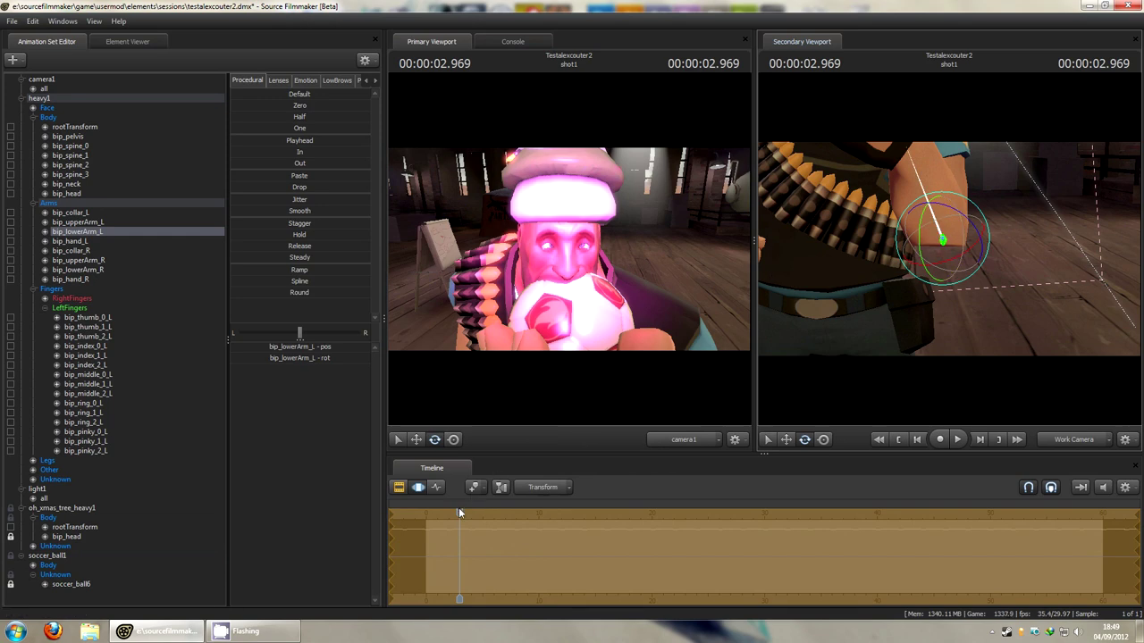
- Split shot1 at 00:00:09.909 in the clip editor
left_click_drag(458, 512, 436, 527)
left_click_drag(865, 302, 863, 259)
key("a")
key("w")
key("d")
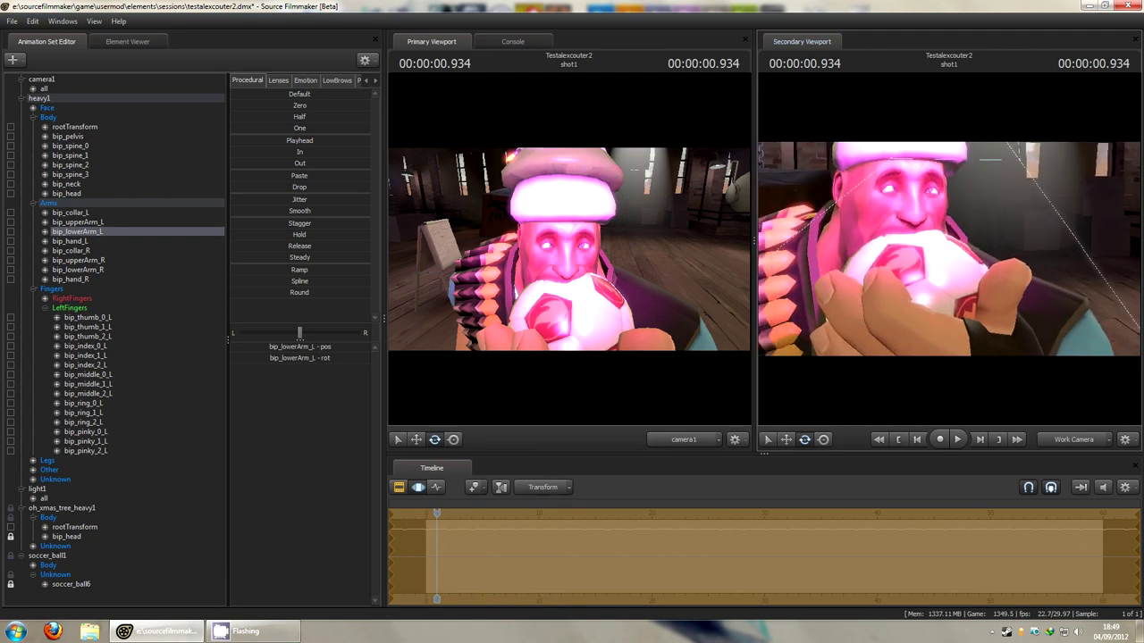
left_click(400, 488)
left_click_drag(436, 512, 537, 517)
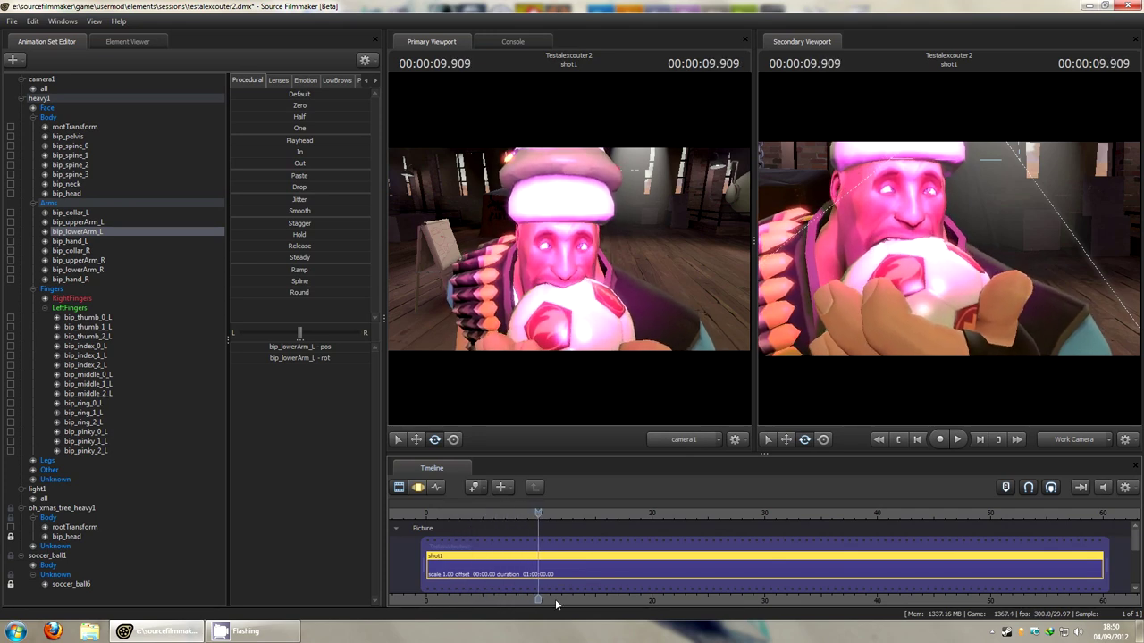
key("b")
- Delete the second shot and trim the movie's end back to the end of shot1
left_click(563, 571)
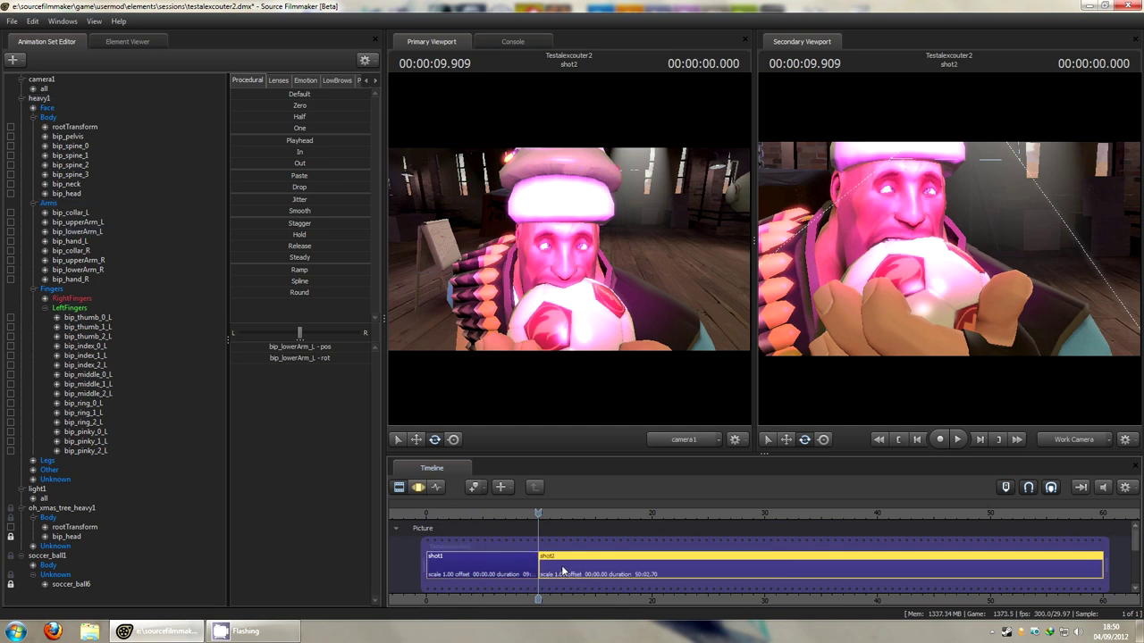
mouse_move(562, 570)
key("Delete")
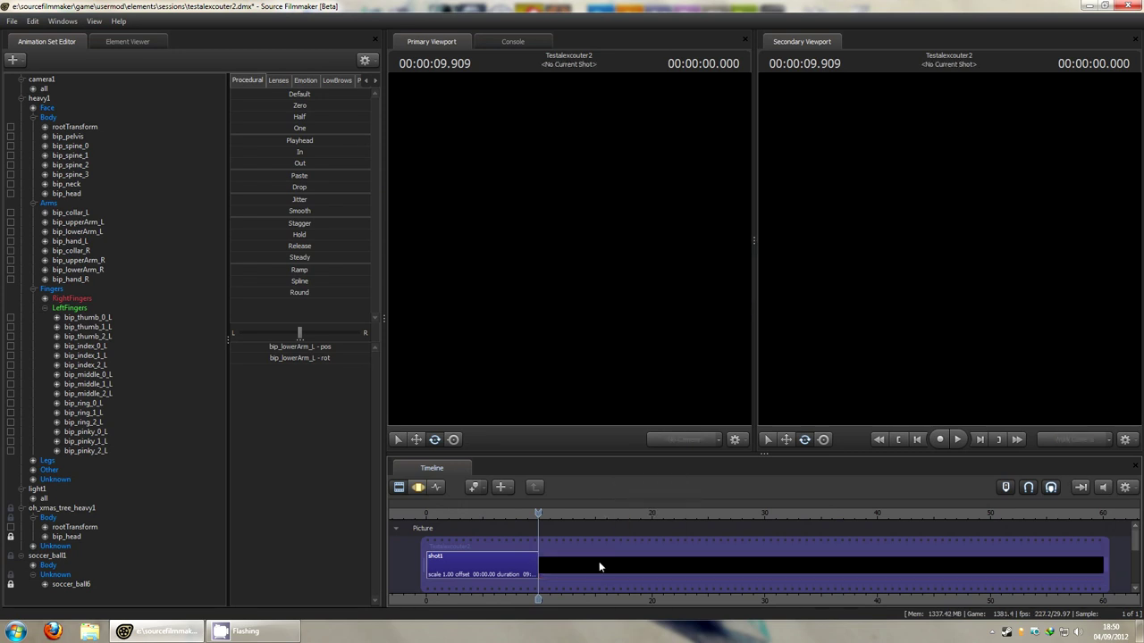
left_click_drag(1105, 565, 536, 565)
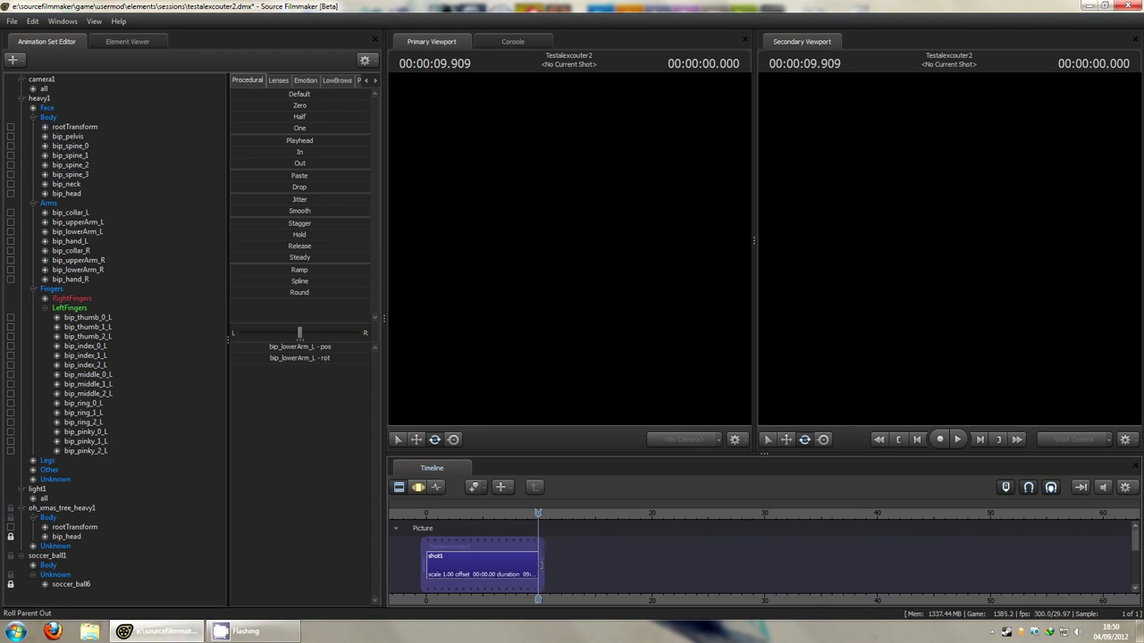
- Move the playhead to 00:00:00.467 and bring the Dialog, Music and Effects sound tracks into view
left_click_drag(540, 513, 432, 513)
scroll(515, 549, "up", 2)
scroll(536, 547, "down", 1)
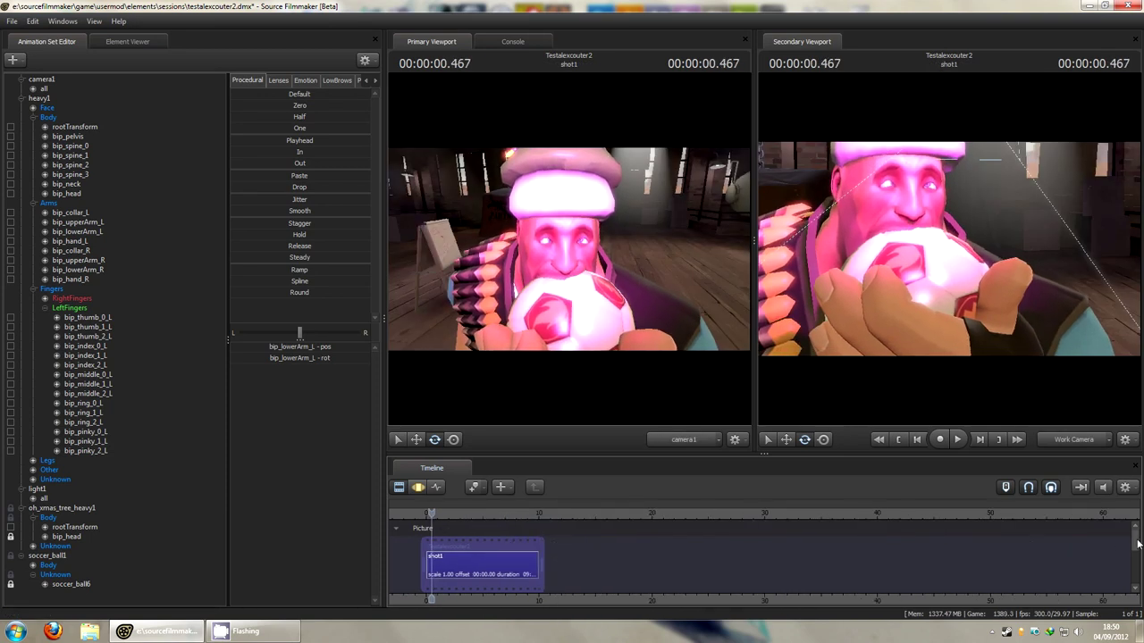
scroll(1135, 550, "down", 2)
scroll(1135, 554, "up", 2)
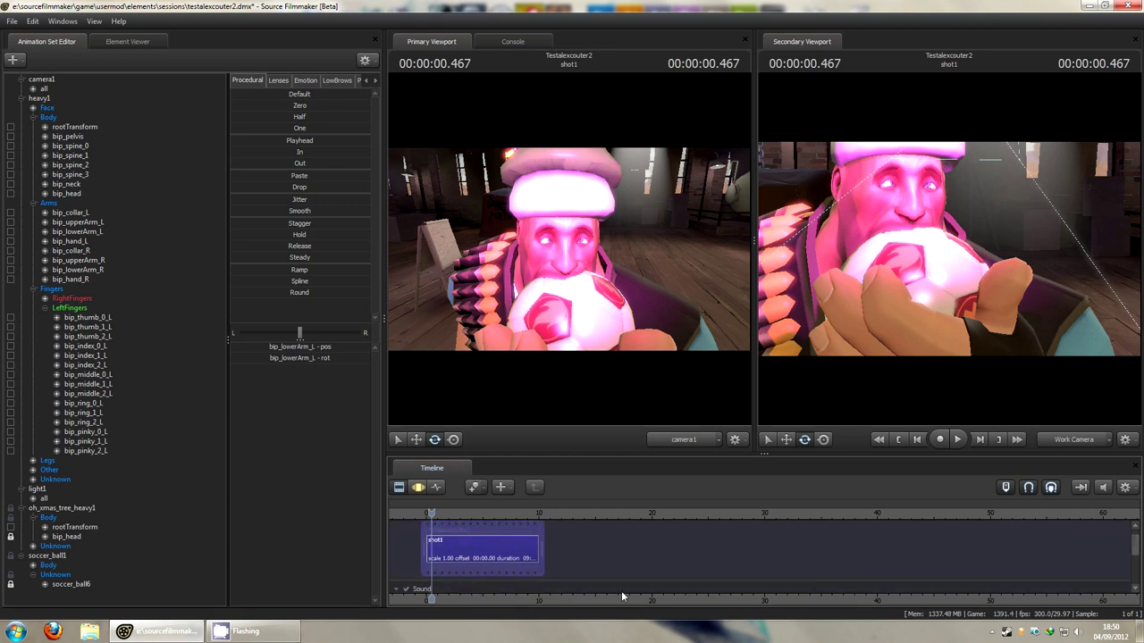
scroll(566, 528, "up", 1)
scroll(1134, 553, "down", 1)
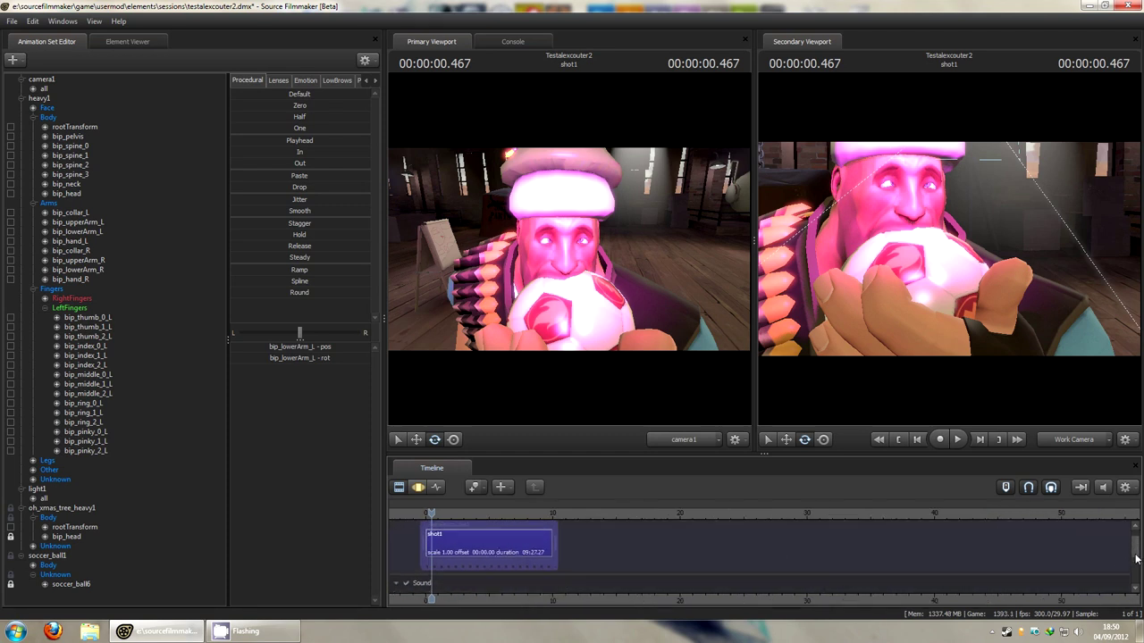
scroll(1136, 558, "down", 2)
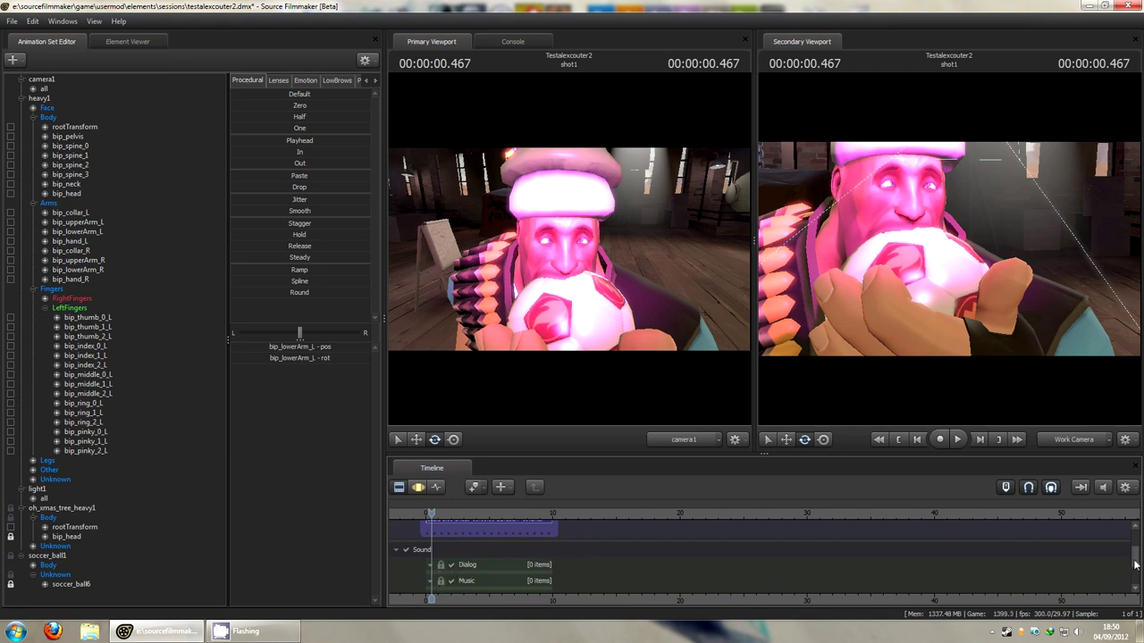
scroll(1134, 565, "down", 2)
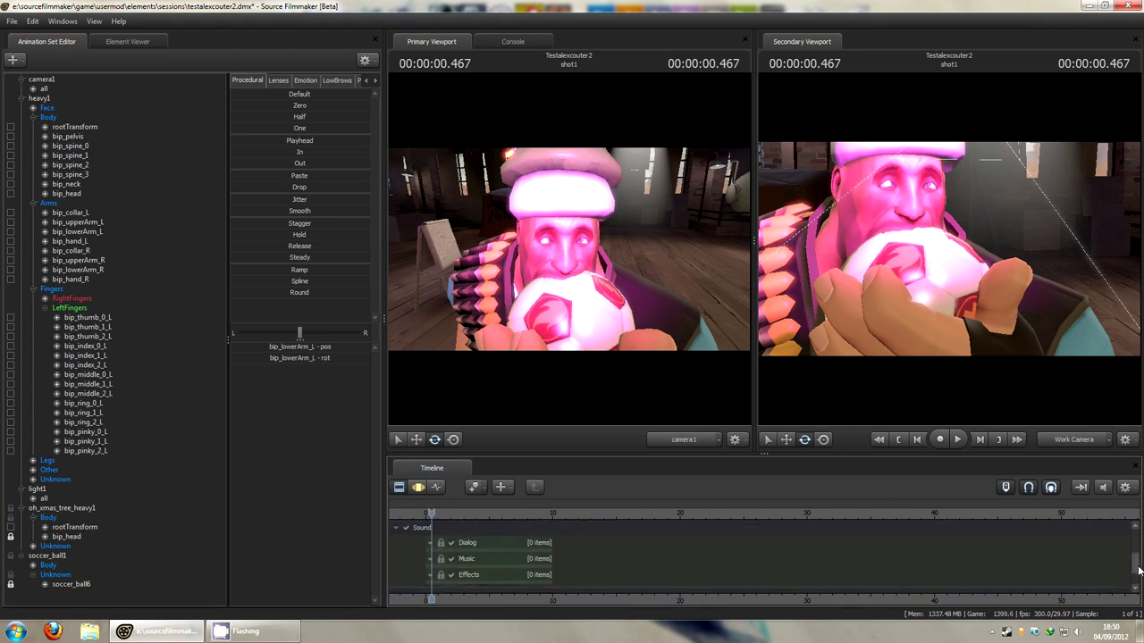
right_click(479, 544)
left_click(480, 544)
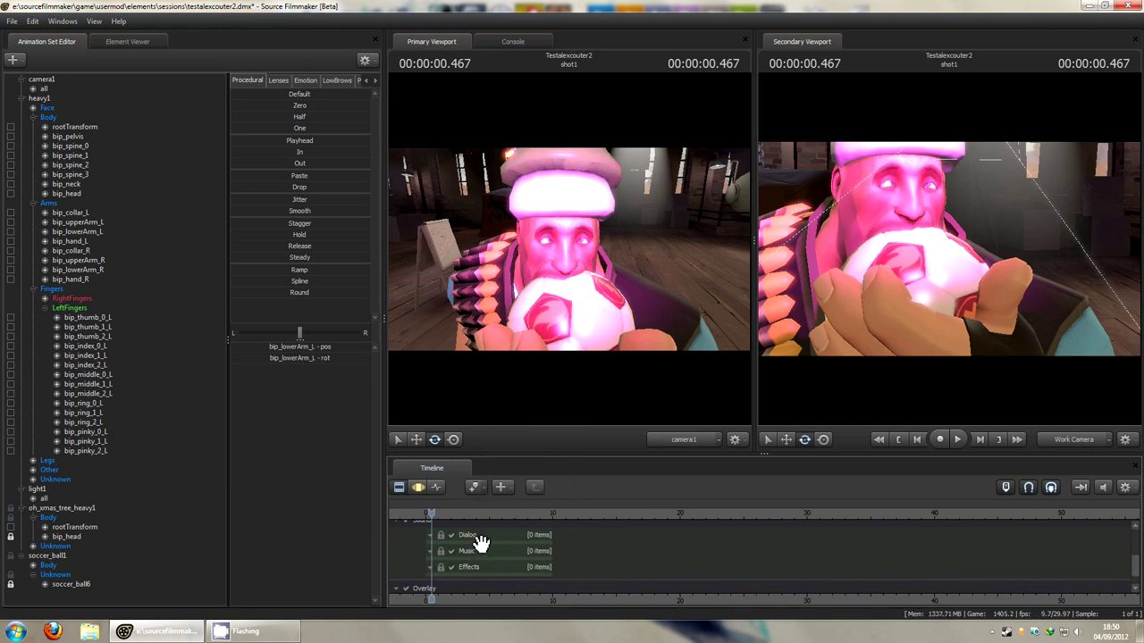
scroll(469, 539, "up", 3)
scroll(653, 547, "down", 1)
mouse_move(1136, 569)
left_mouse_down()
mouse_move(1136, 533)
mouse_move(1136, 565)
left_mouse_up()
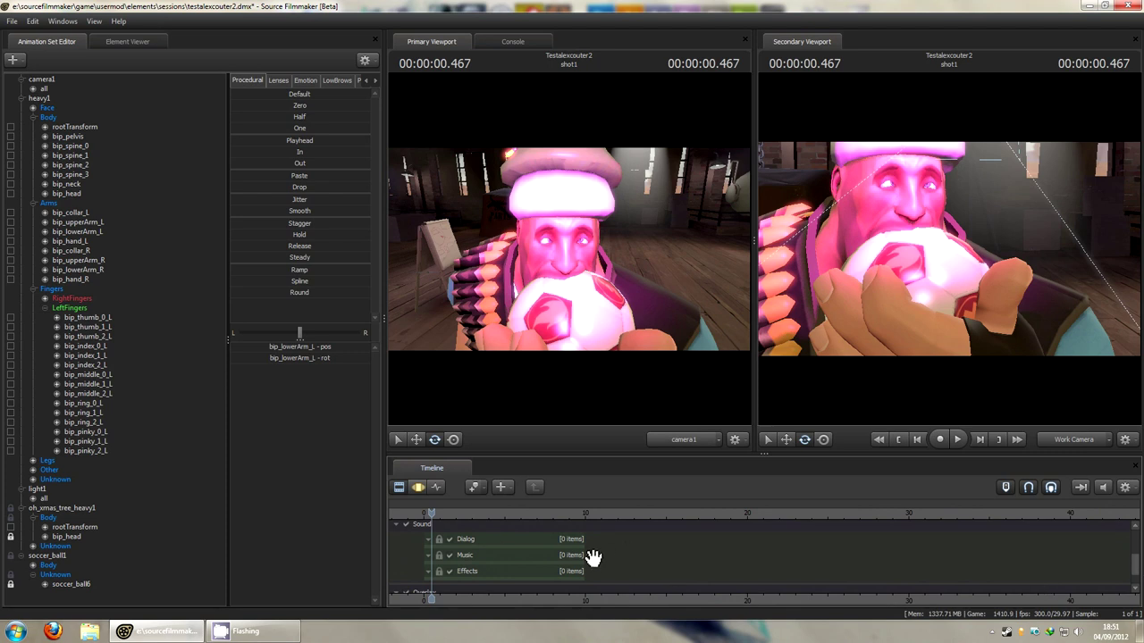
right_click(493, 542)
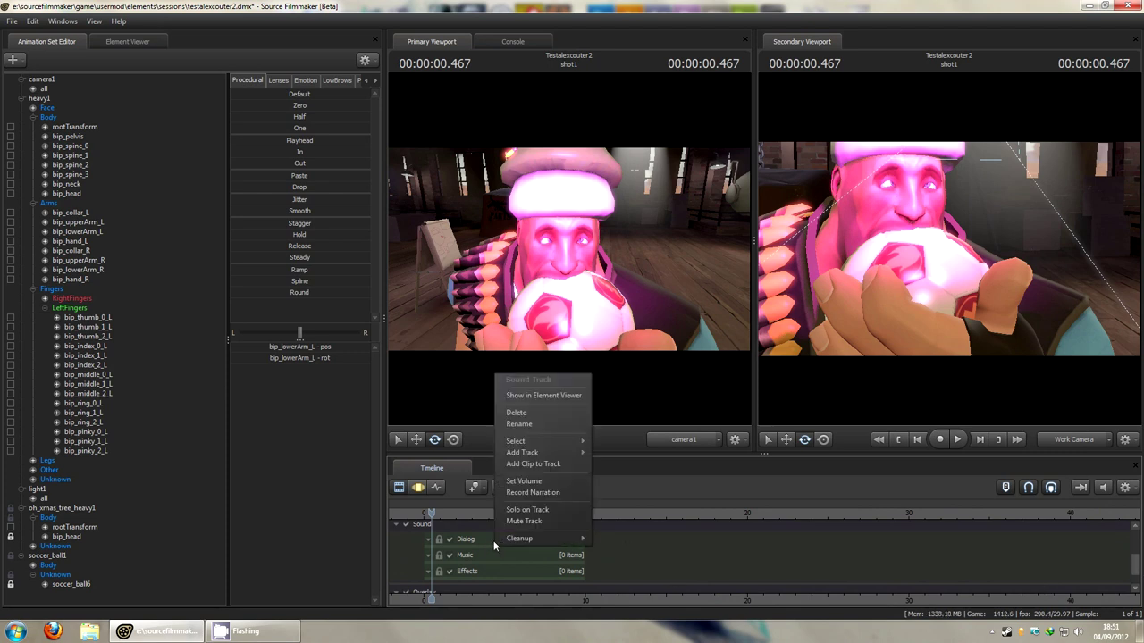
right_click(484, 535)
mouse_move(552, 450)
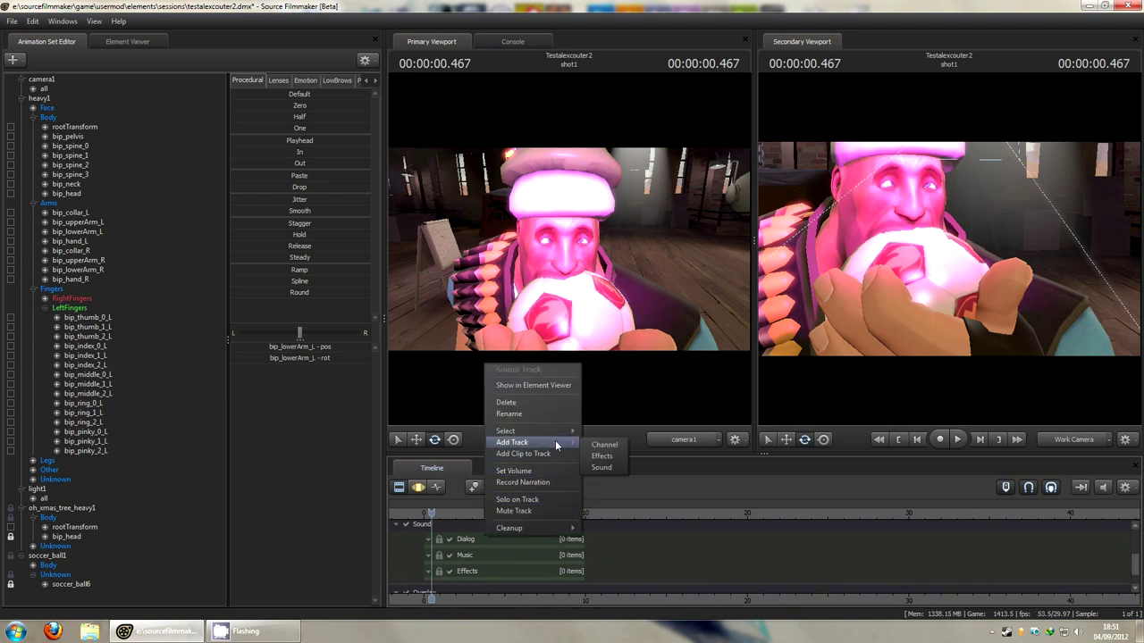
left_click(611, 467)
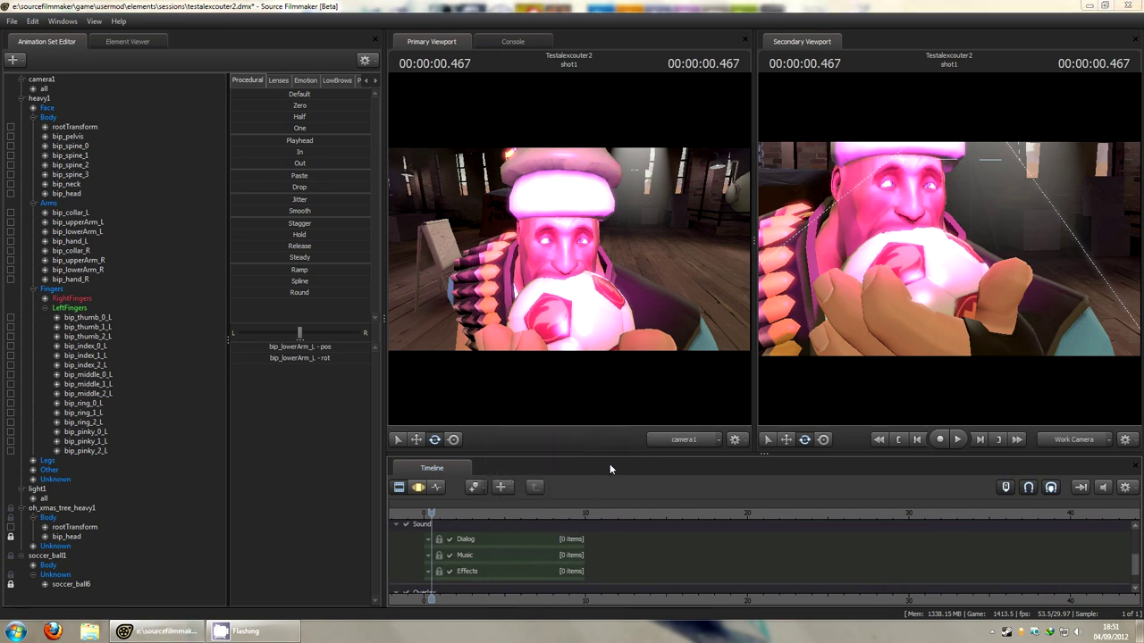
left_click(605, 324)
right_click(506, 530)
mouse_move(581, 444)
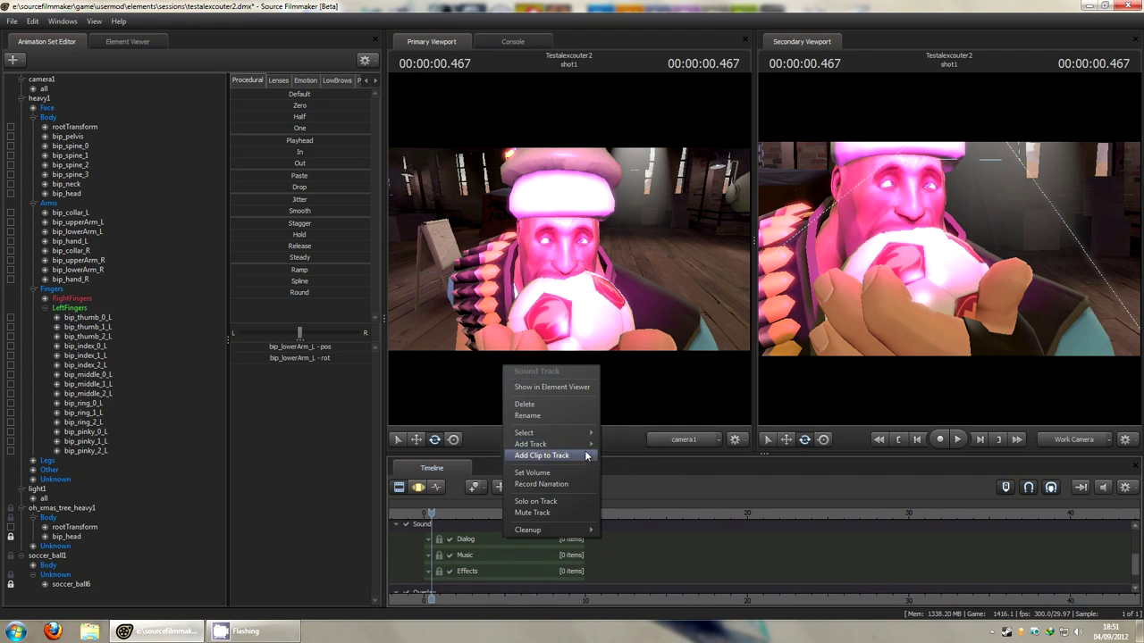
left_click(613, 460)
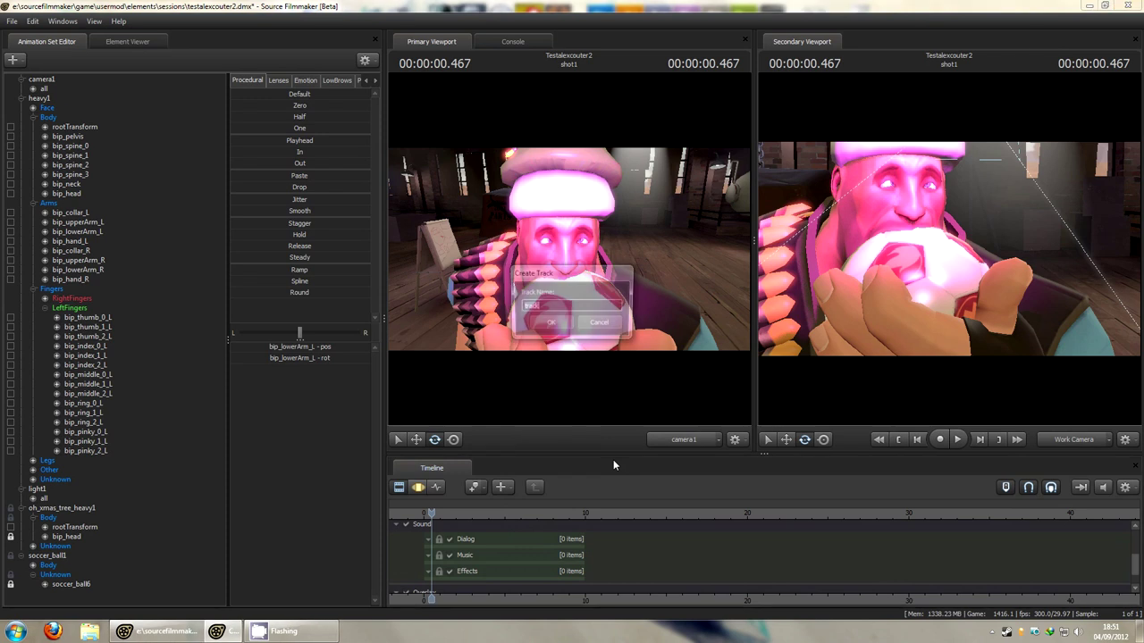
left_click(600, 324)
- Start adding a clip to a sound track and filter the WAV files by "sand"
right_click(501, 531)
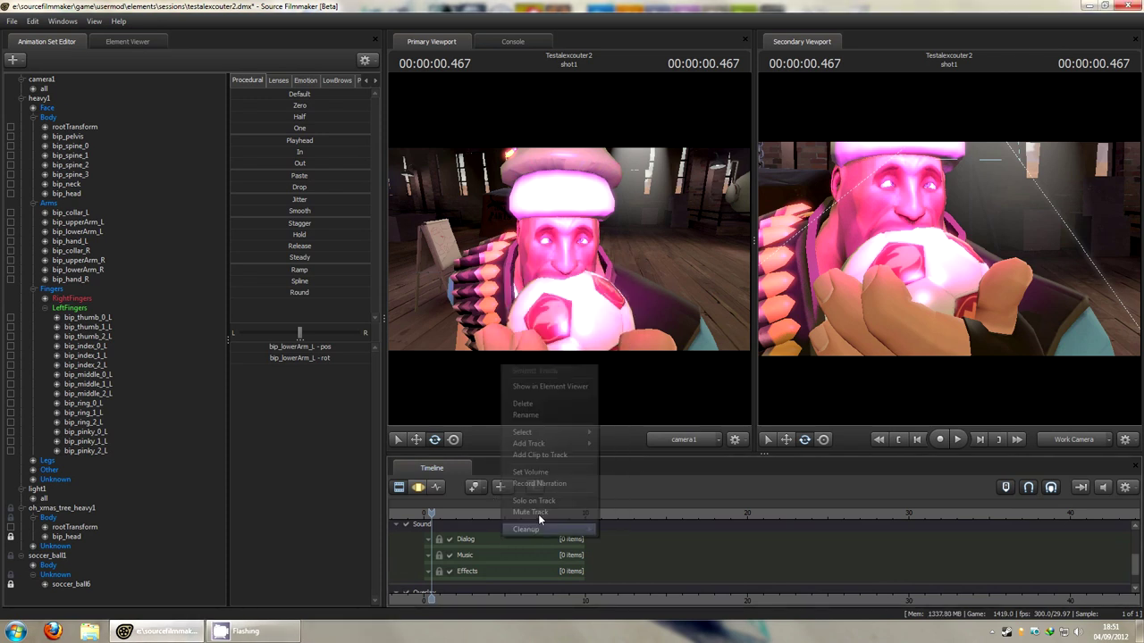
left_click(576, 456)
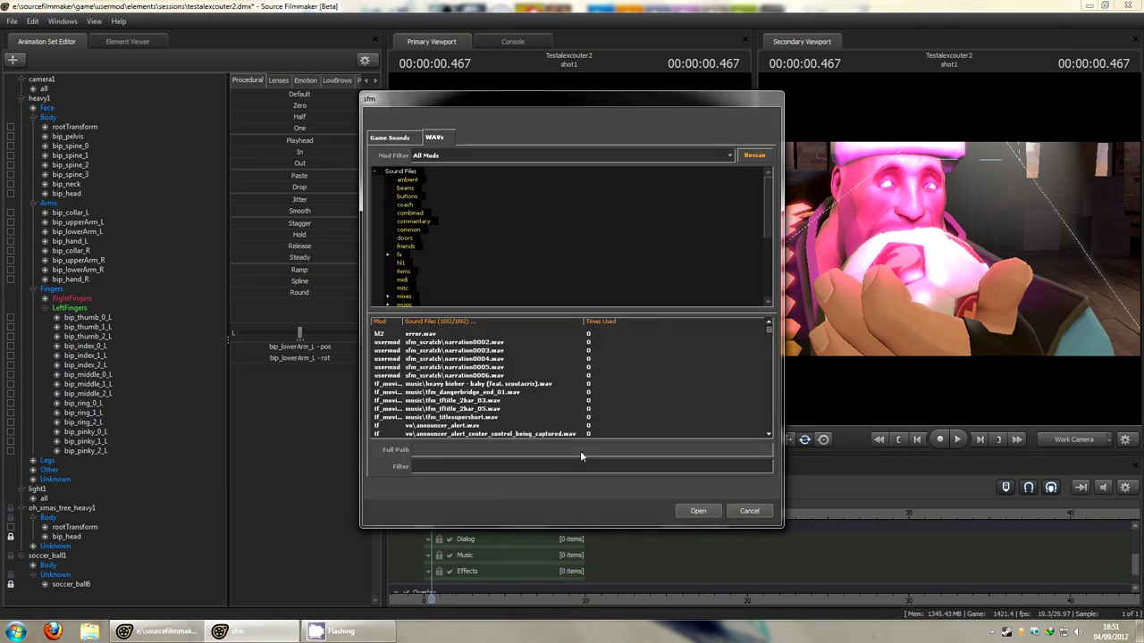
left_click(544, 471)
type("s")
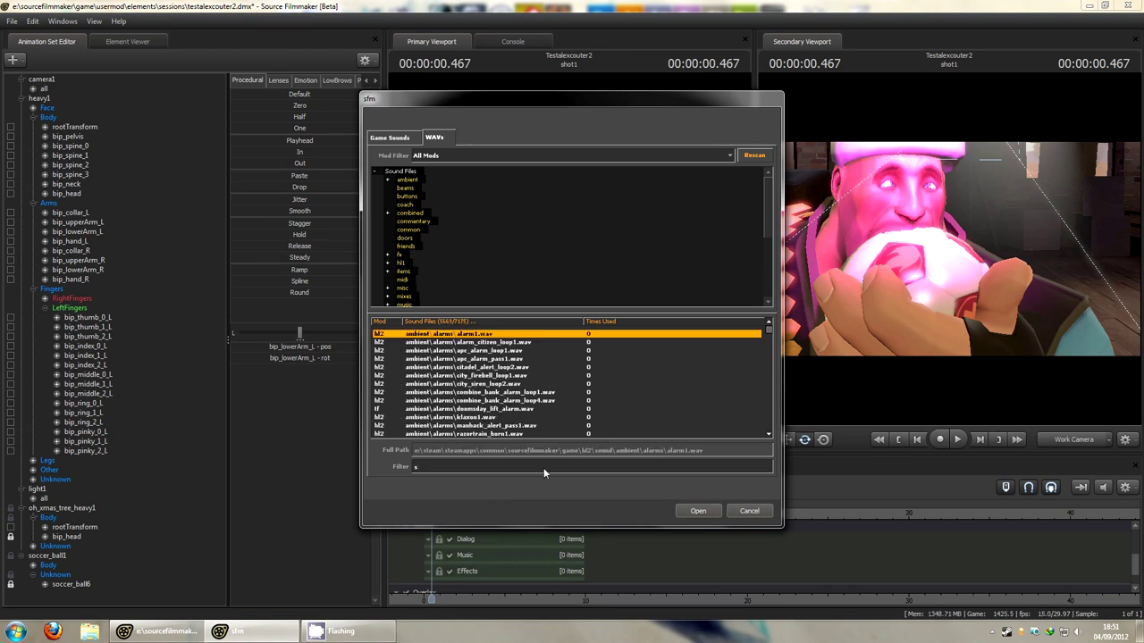
type("and")
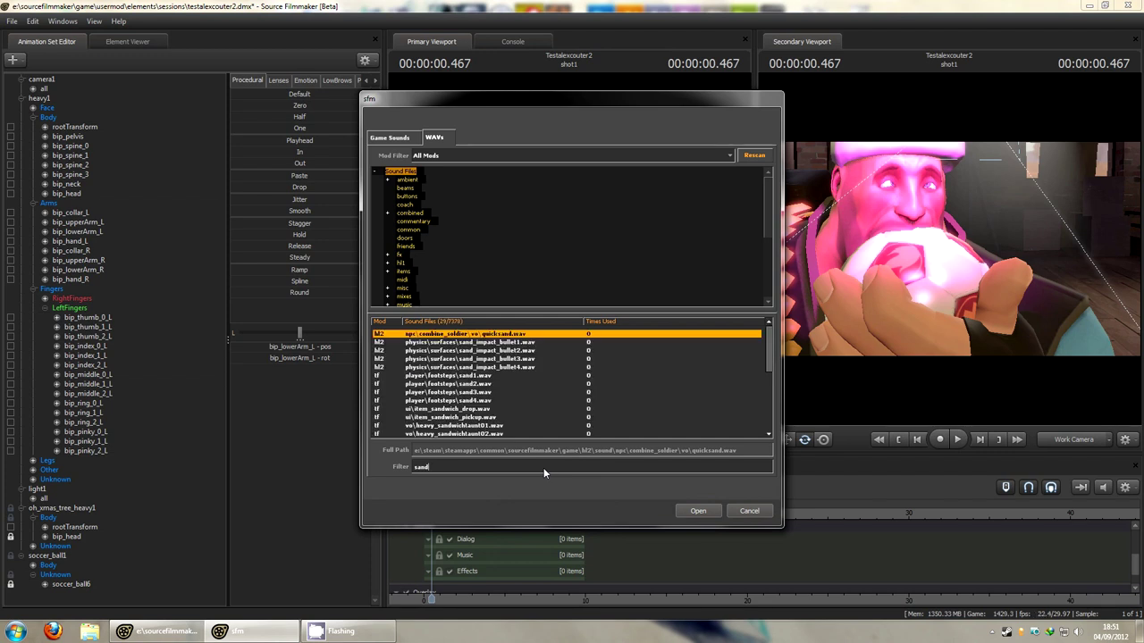
- Change the sound filter to "heavy", look through the matching files, and enlarge the sound browser
key("BackSpace")
key("BackSpace")
key("BackSpace")
key("BackSpace")
type("hda")
key("BackSpace")
key("BackSpace")
type("eav")
left_click(581, 417)
scroll(608, 385, "down", 5)
scroll(608, 385, "down", 5)
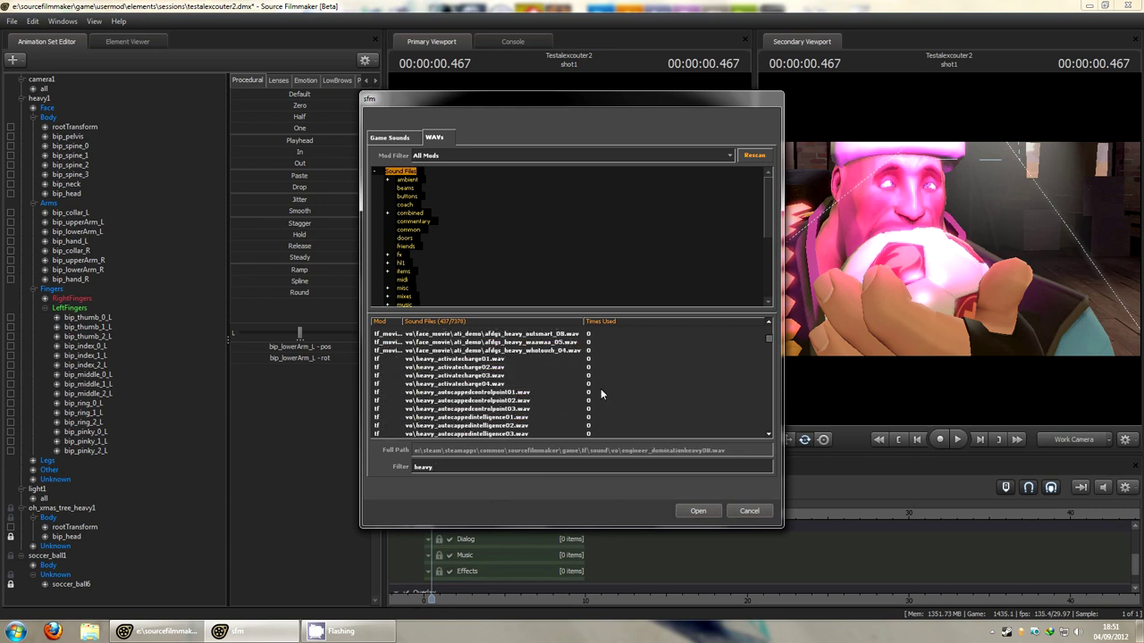
left_click_drag(493, 90, 504, 63)
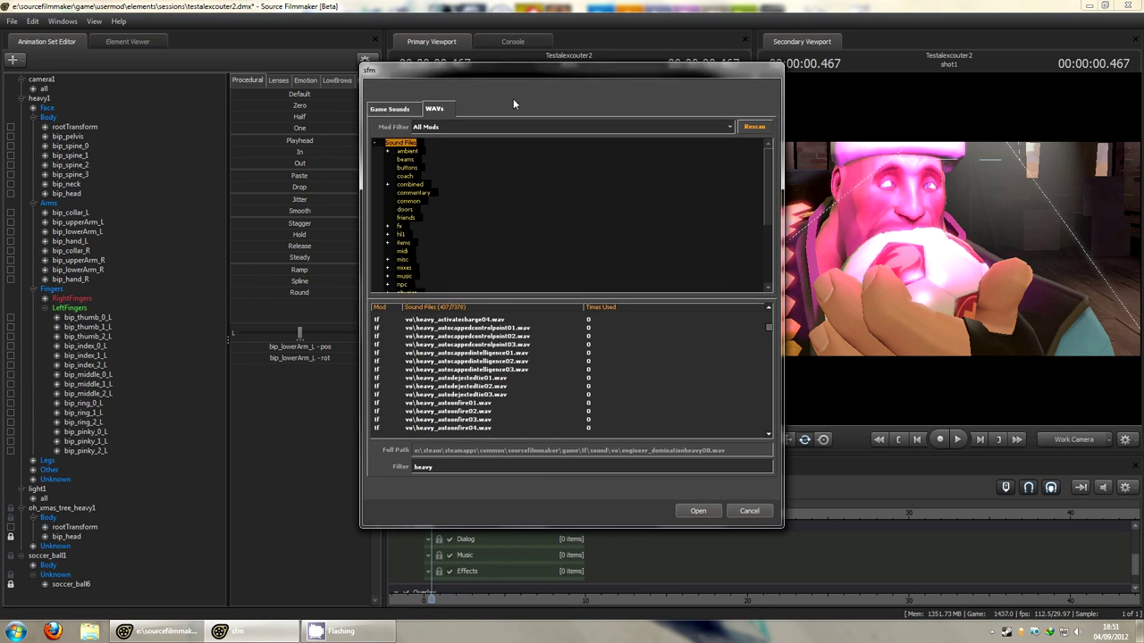
left_click_drag(783, 526, 806, 617)
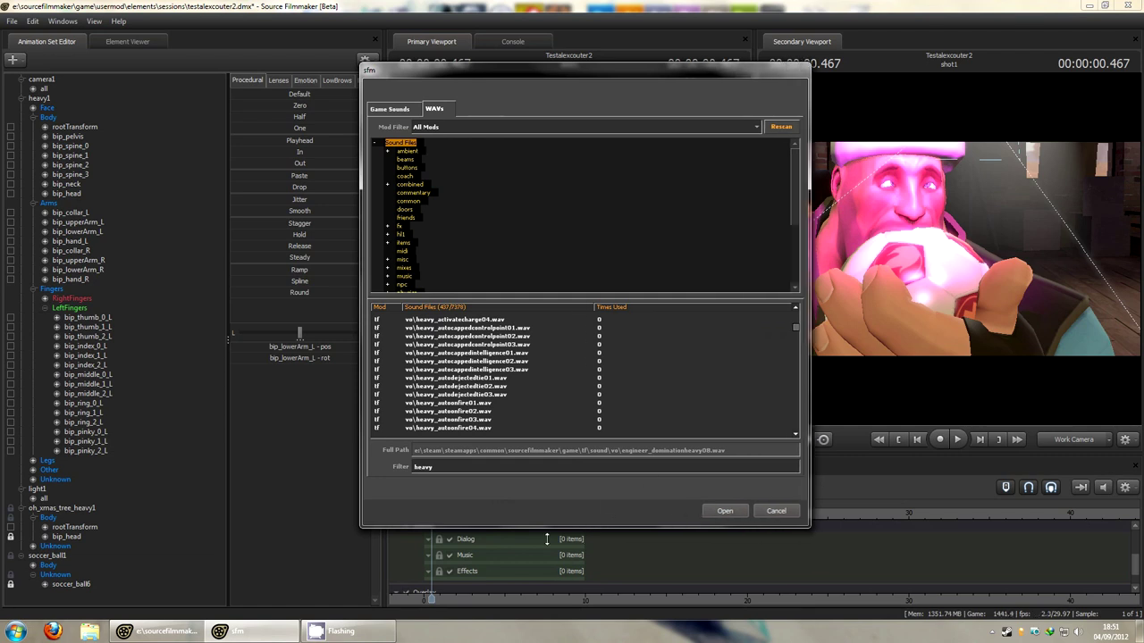
- Filter the WAV files by "eat" and preview matching sounds such as vo\heavy_paincrticialdeath03.wav
left_click_drag(452, 466, 360, 467)
type("eat")
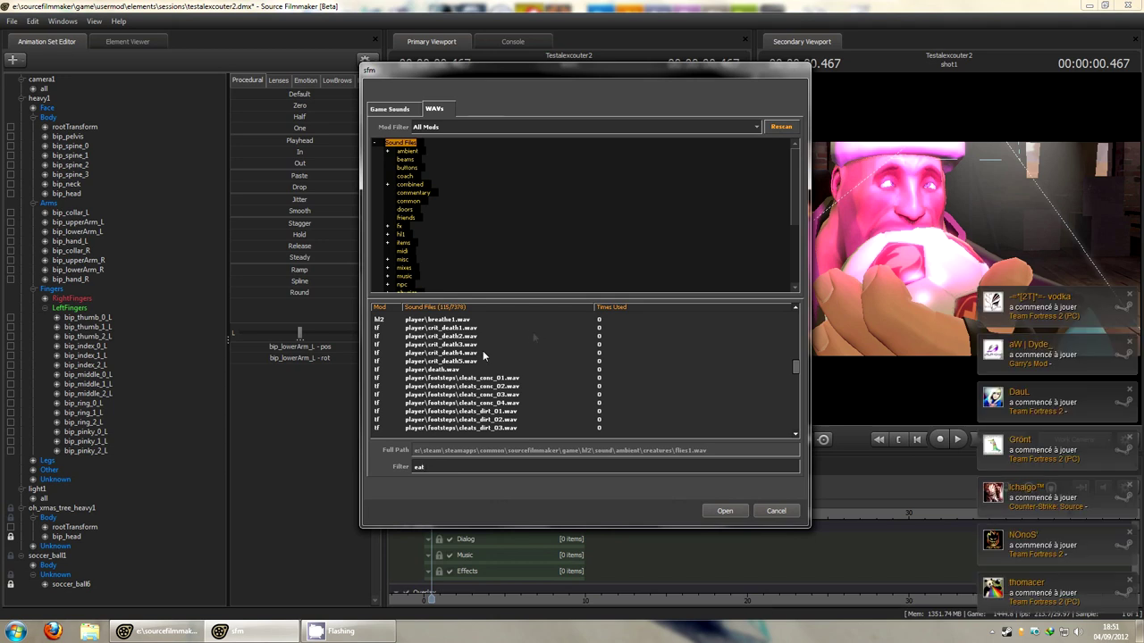
left_click(483, 353)
scroll(530, 403, "down", 6)
scroll(530, 397, "down", 3)
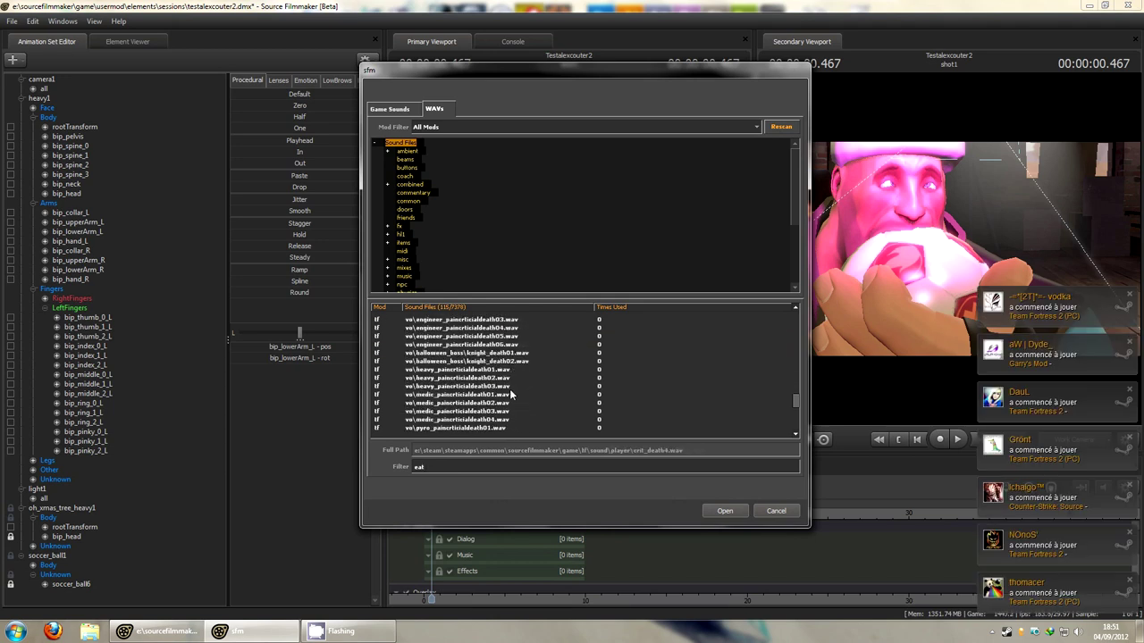
left_click(504, 380)
scroll(503, 382, "down", 1)
left_click(493, 386)
scroll(493, 393, "down", 3)
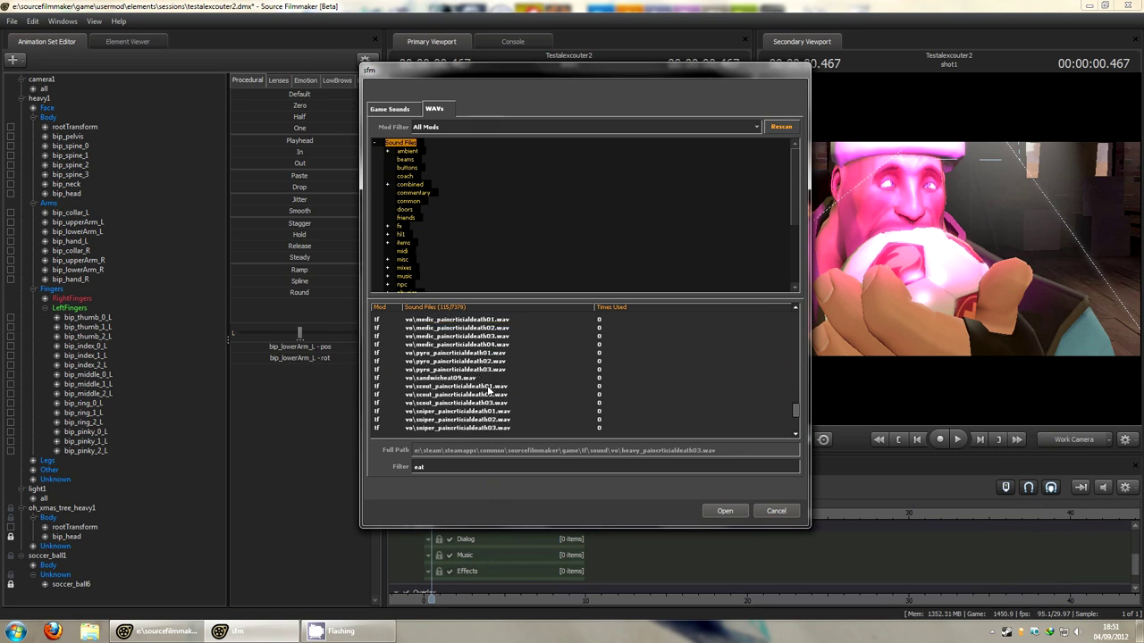
scroll(489, 389, "down", 4)
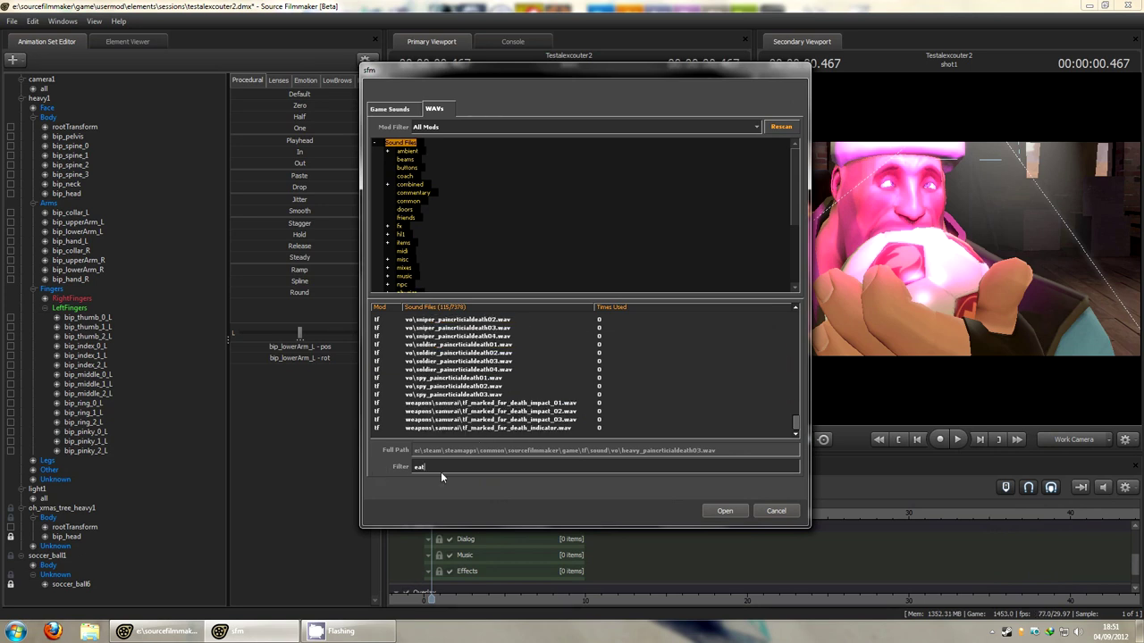
- Filter the WAV files by "heavy" again and preview voice clips such as vo\heavy_laughshort03.wav
left_click_drag(440, 465, 366, 465)
type("heavy")
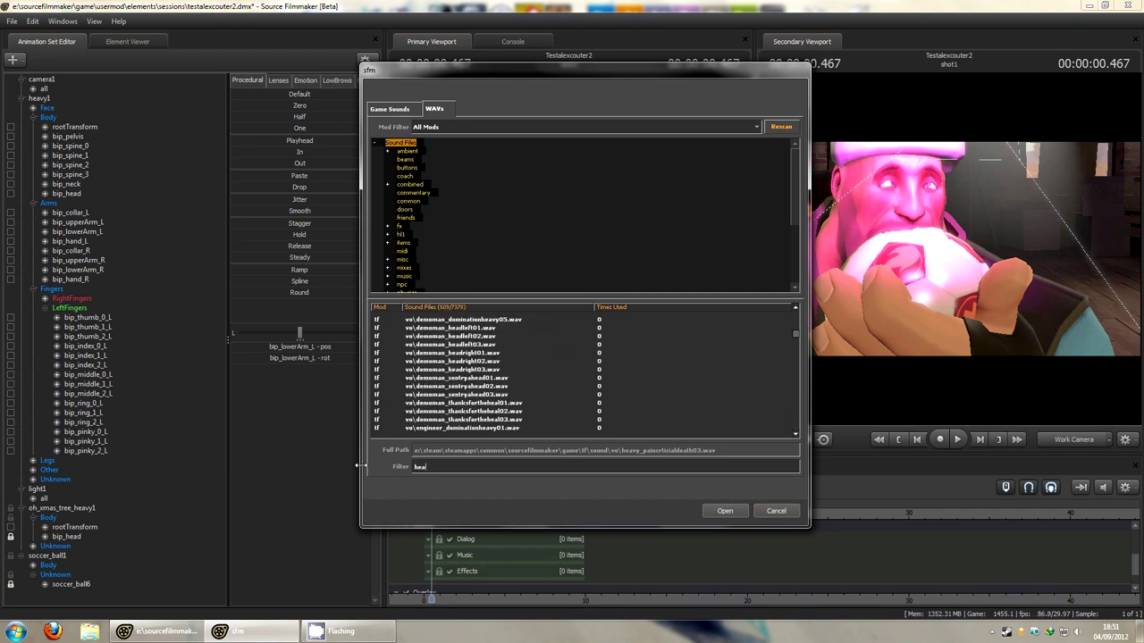
left_click(702, 386)
scroll(690, 388, "down", 10)
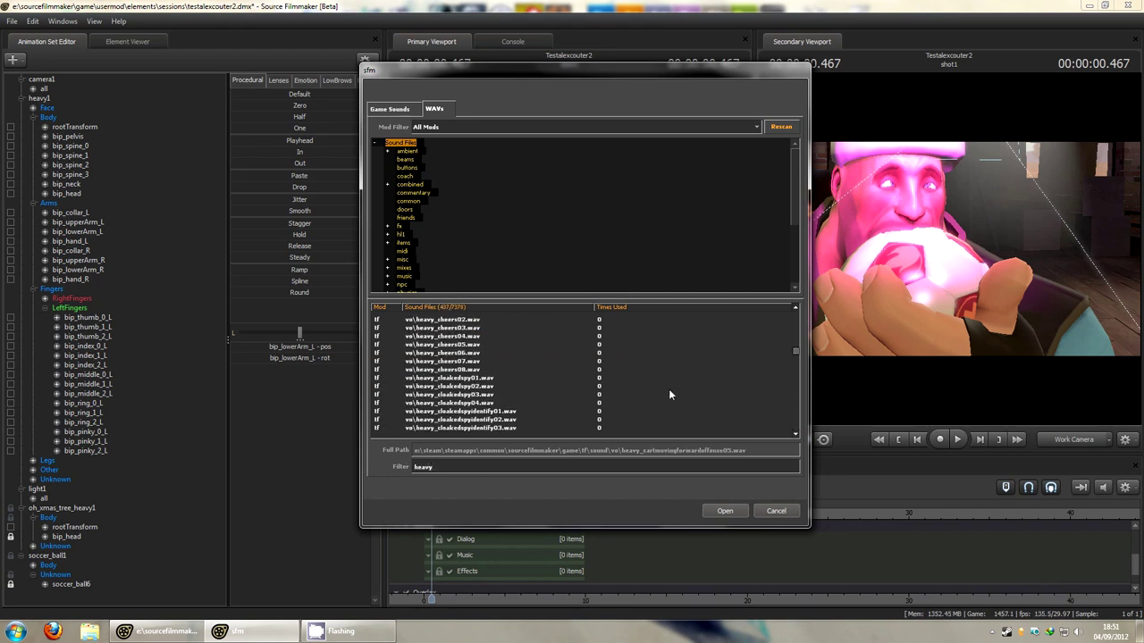
scroll(661, 389, "down", 6)
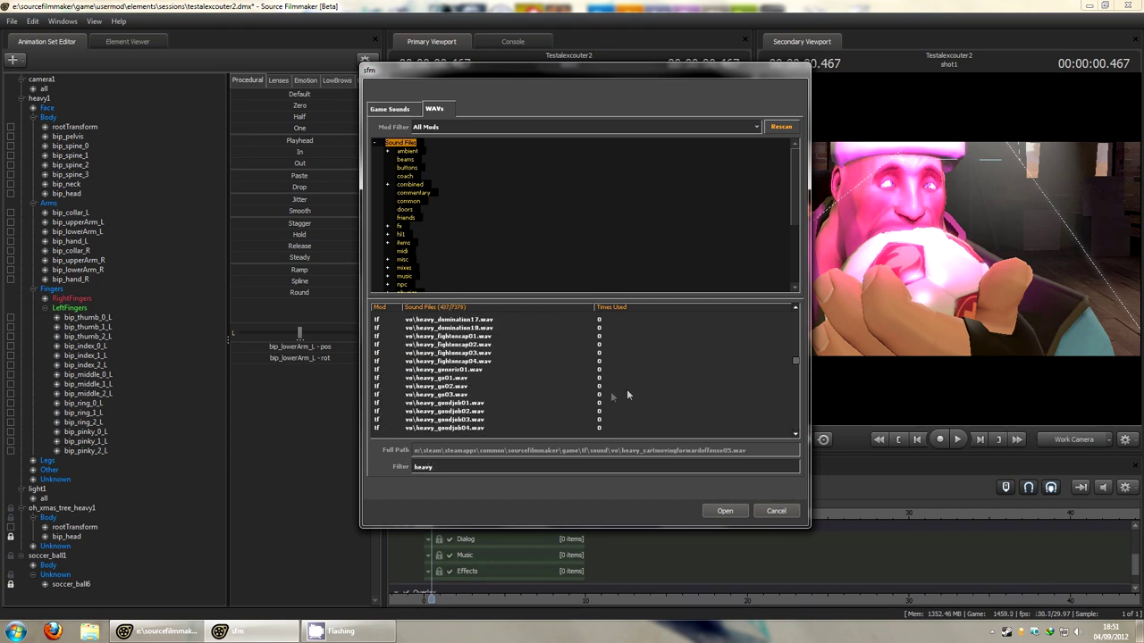
scroll(569, 392, "down", 5)
left_click(523, 404)
scroll(513, 401, "down", 4)
left_click(513, 402)
scroll(513, 402, "down", 2)
left_click(513, 402)
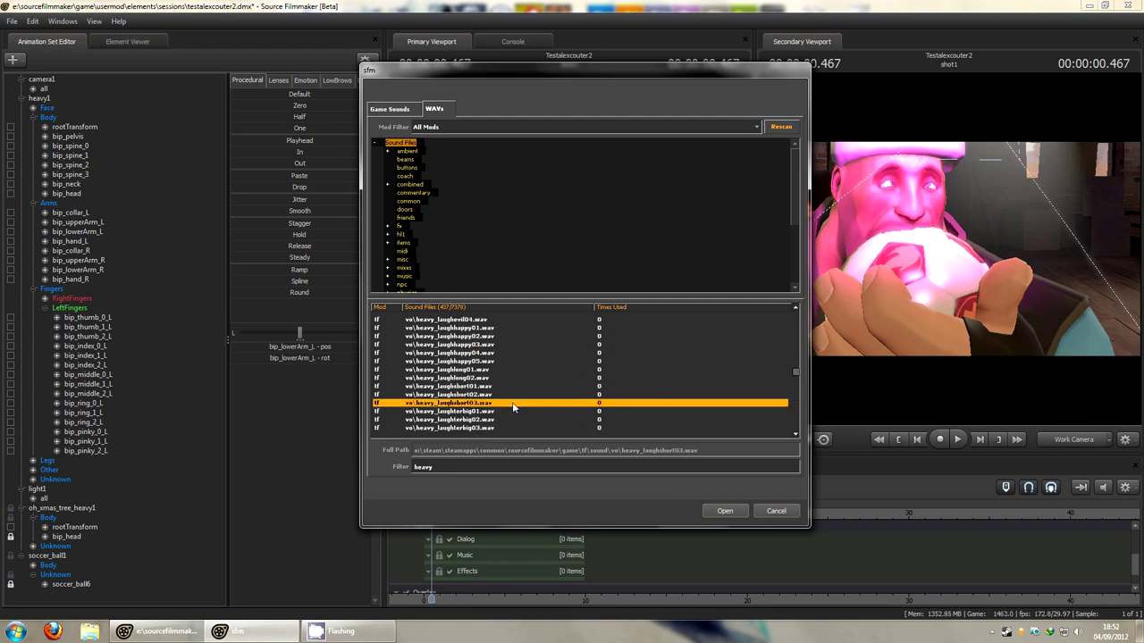
scroll(513, 402, "down", 2)
left_click(513, 403)
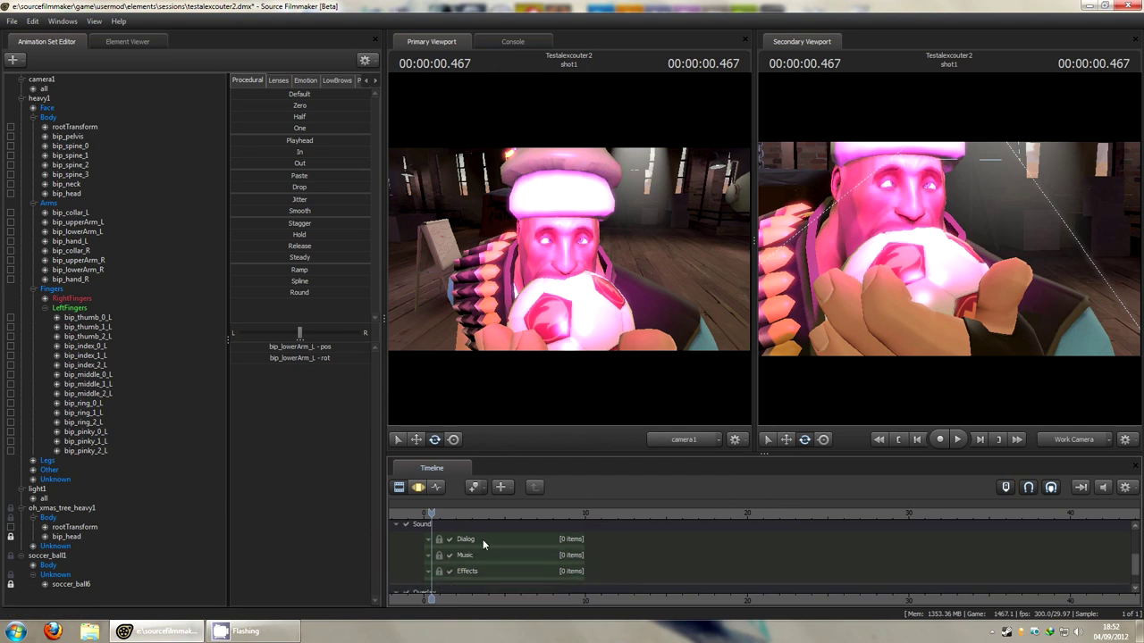
- Start adding a clip to the Dialog track and preview Heavy voice files such as heavy_needdispenser01.wav and heavy_needsentry01.wav
right_click(483, 538)
left_click(536, 457)
left_click(502, 392)
scroll(489, 410, "down", 5)
left_click(483, 392)
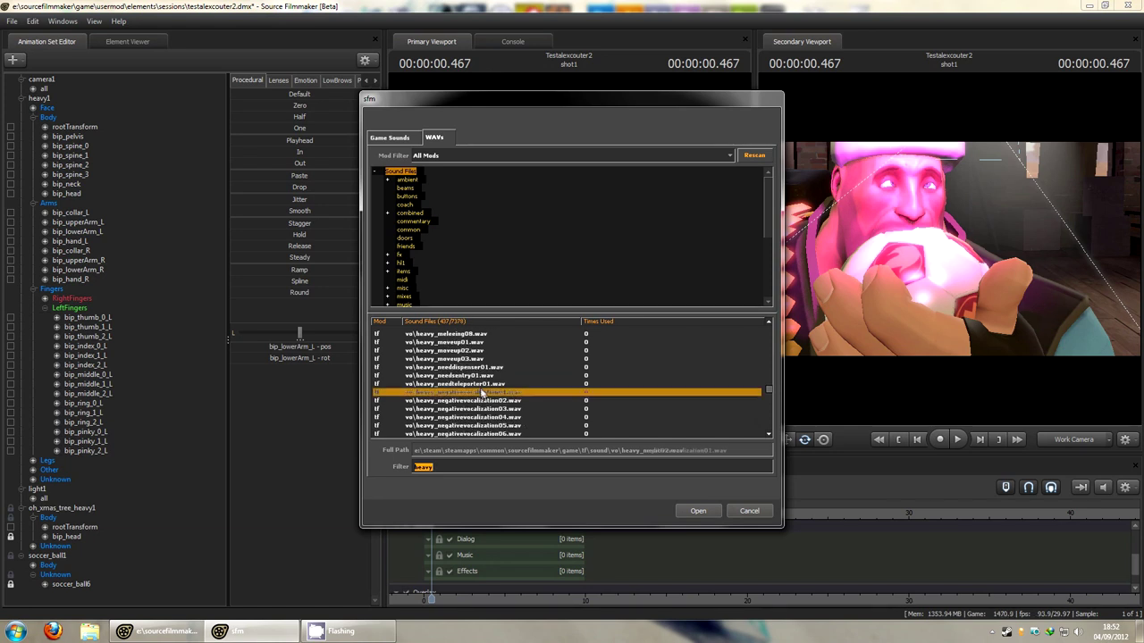
left_click(479, 368)
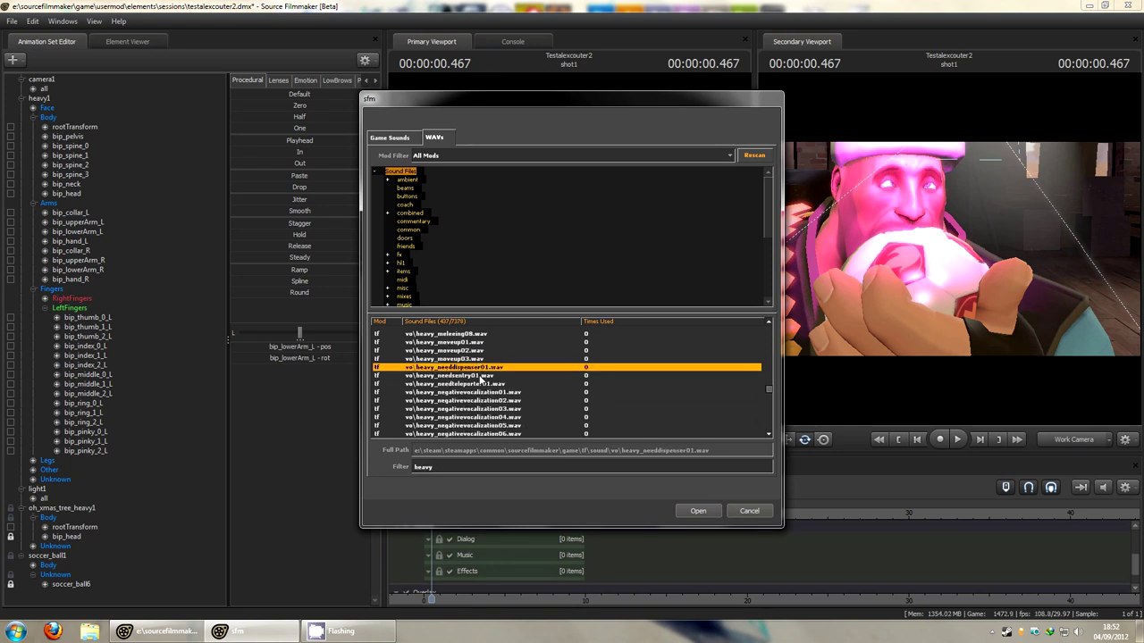
left_click(480, 377)
scroll(482, 388, "down", 8)
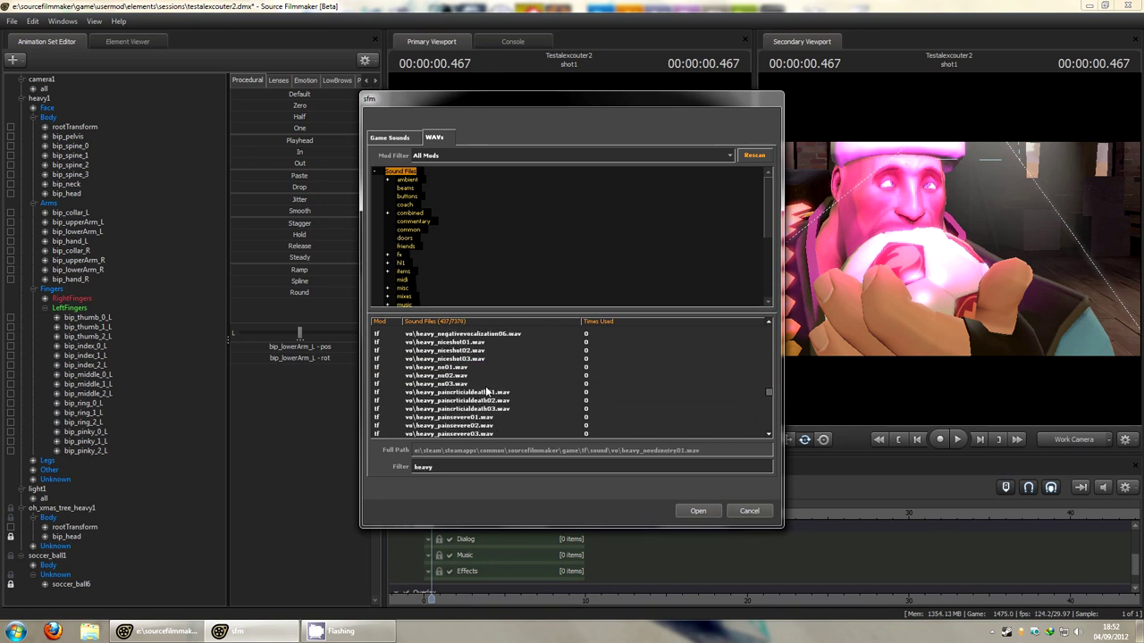
left_click(488, 384)
left_click(493, 407)
scroll(493, 398, "down", 7)
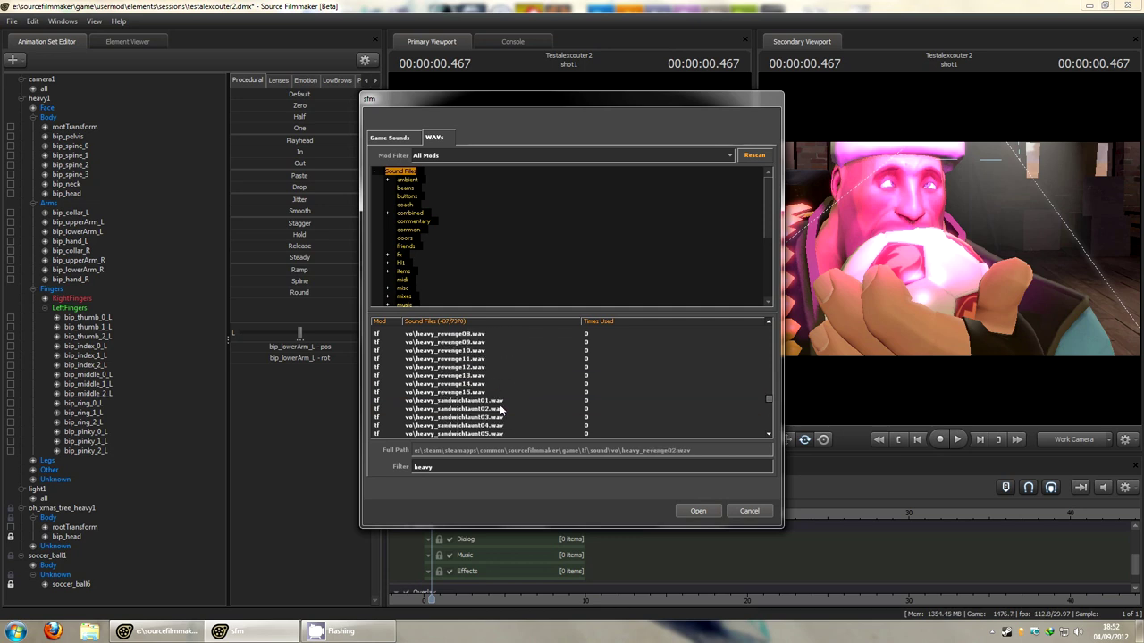
left_click(490, 377)
- Preview the sandwich taunt sounds from vo\heavy_sandwichtaunt01.wav through vo\heavy_sandwichtaunt11.wav
left_click(485, 353)
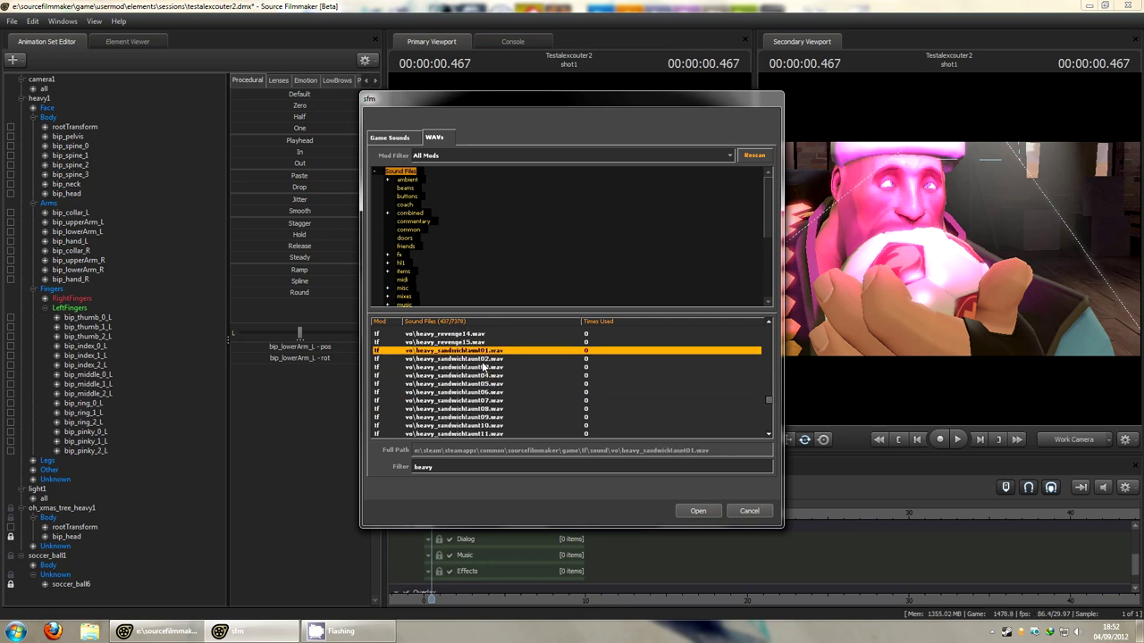
left_click(483, 362)
left_click(478, 369)
left_click(474, 376)
left_click(472, 384)
left_click(470, 393)
left_click(468, 400)
left_click(469, 410)
left_click(469, 417)
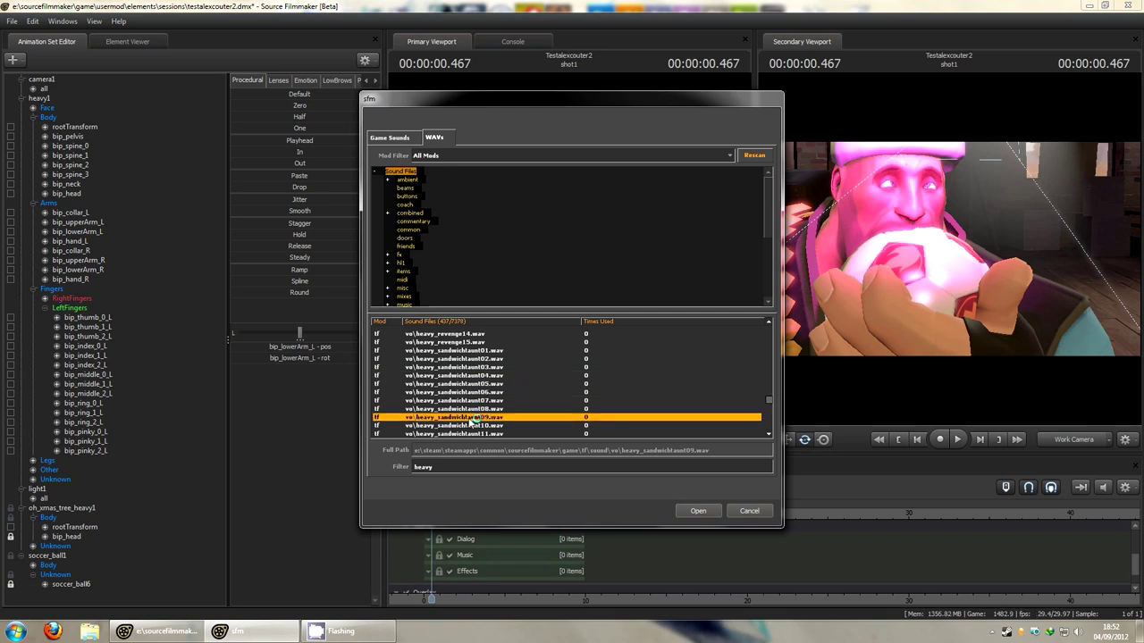
left_click(469, 426)
left_click(468, 435)
scroll(468, 429, "down", 2)
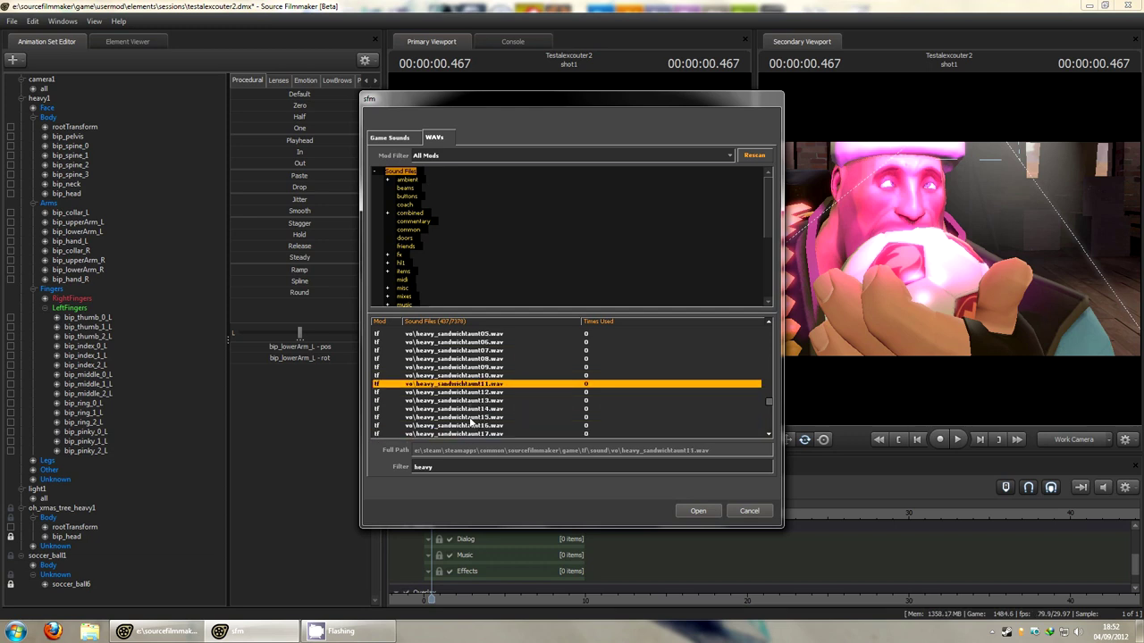
- Add vo\heavy_singing01.wav to the Dialog track and slide the clip to start at about 1.7 seconds
left_click(470, 404)
key("Up")
key("Down")
key("Down")
key("Down")
key("Down")
key("Down")
key("Down")
key("Down")
key("Down")
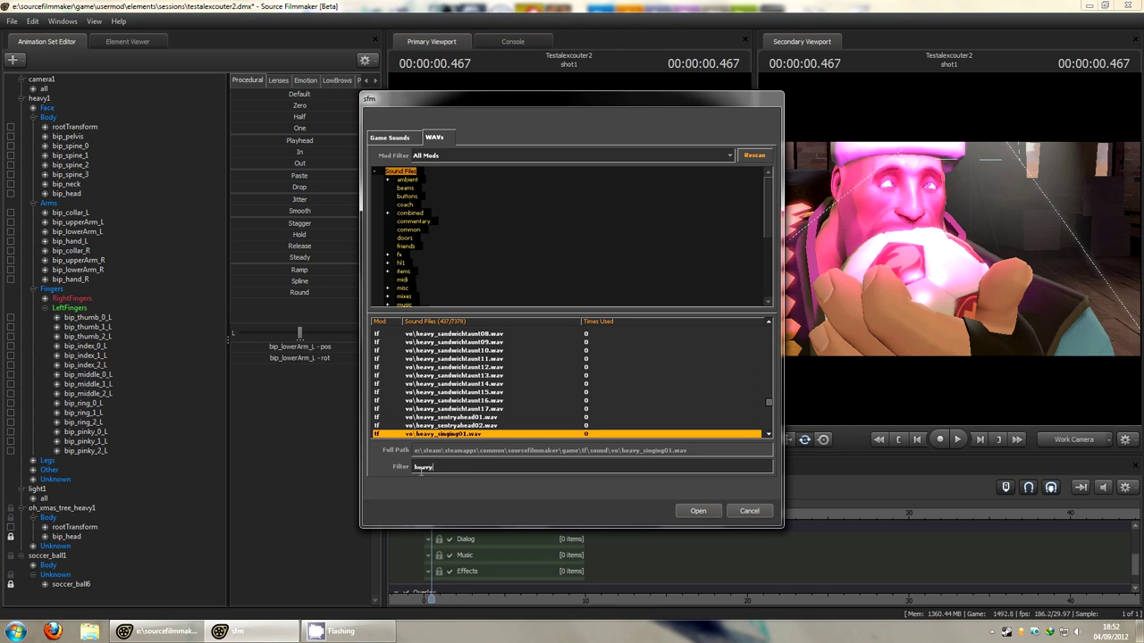
left_click(696, 512)
mouse_move(471, 556)
left_mouse_down()
mouse_move(429, 556)
mouse_move(490, 555)
left_mouse_up()
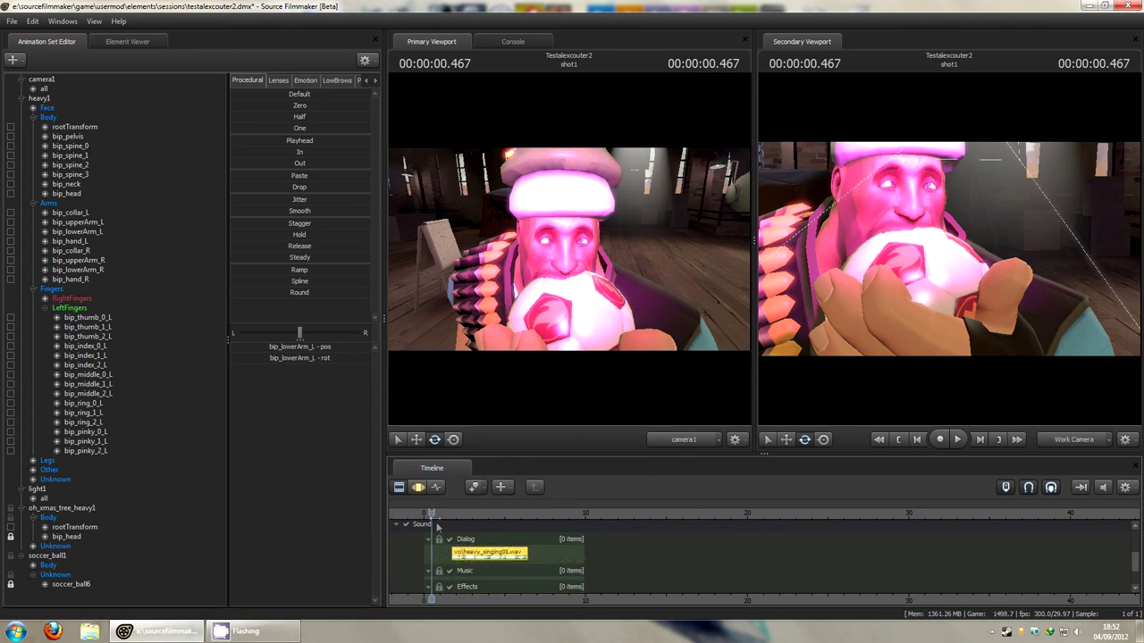
- Check the timeline in the motion editor, and return to the clip editor's Picture track with the playhead at 00:00:01.701
mouse_move(432, 514)
left_mouse_down()
mouse_move(541, 514)
mouse_move(423, 514)
left_mouse_up()
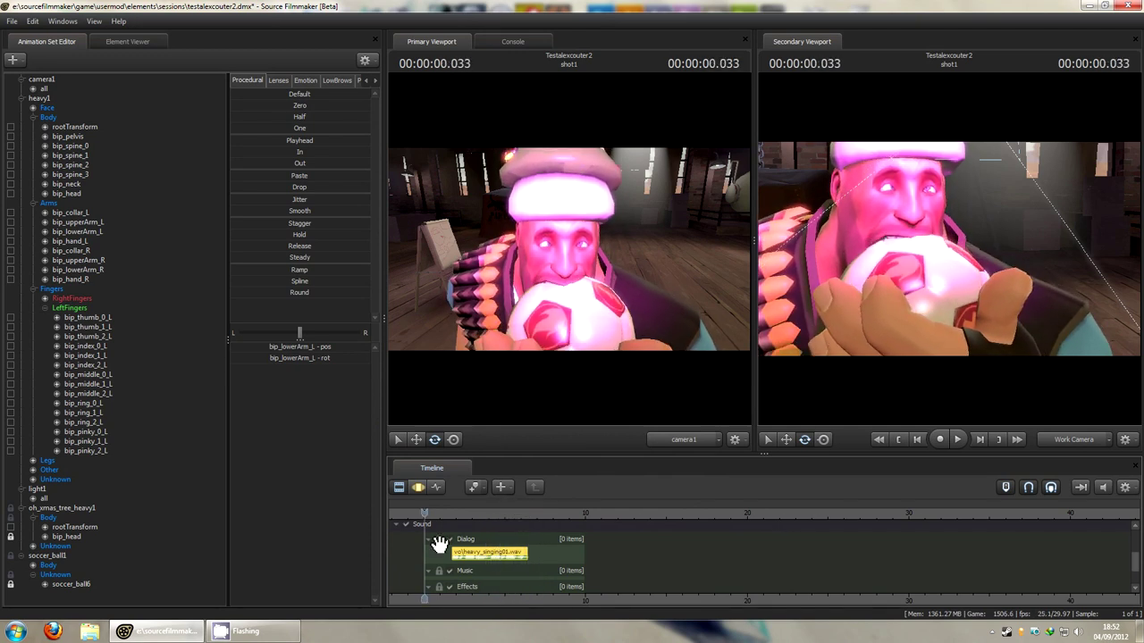
left_click(417, 487)
left_click(419, 488)
left_click(418, 488)
left_click_drag(427, 514, 549, 527)
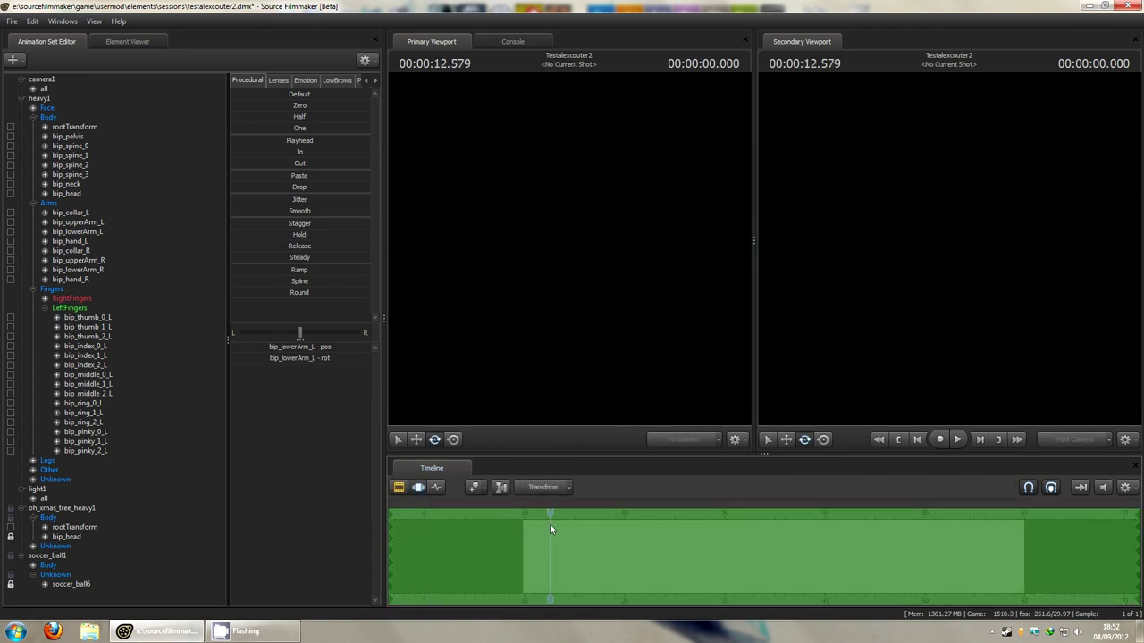
left_click(418, 486)
scroll(1132, 563, "up", 3)
left_click_drag(514, 516, 450, 515)
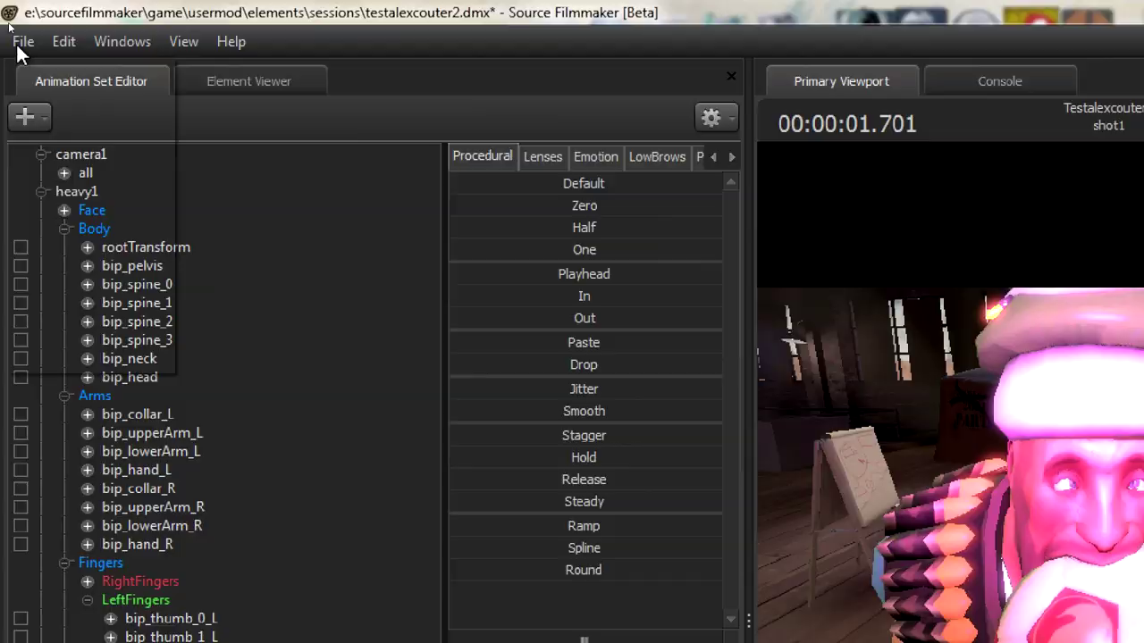
- Start a movie export, saving the session changes, and set the output file name to testalexcouterweqwoeqweoq
left_click(11, 21)
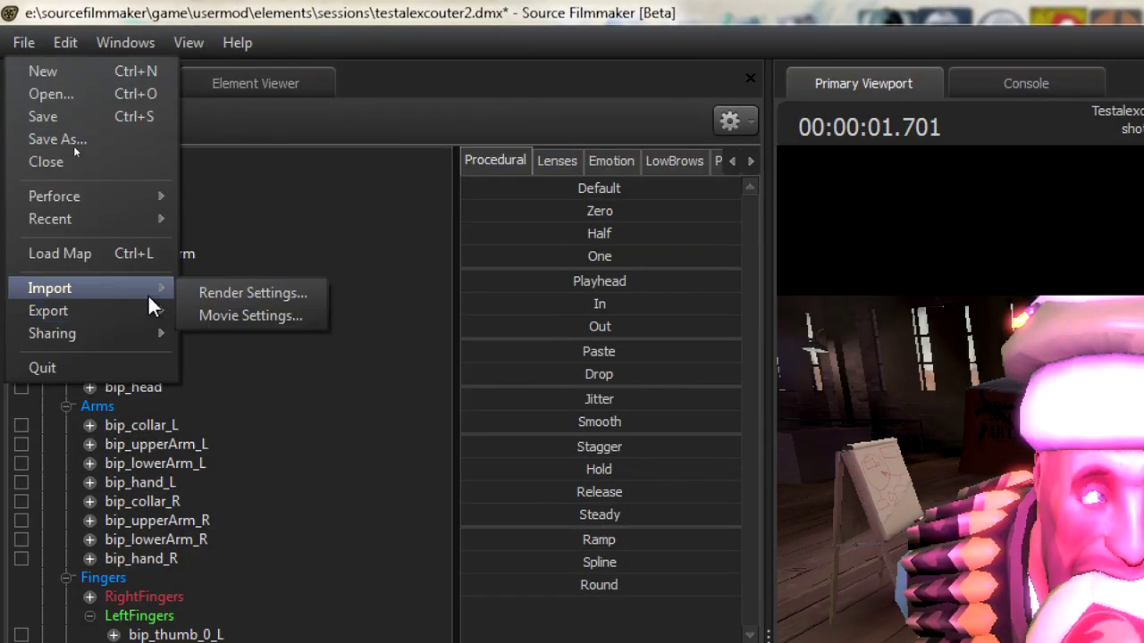
mouse_move(128, 319)
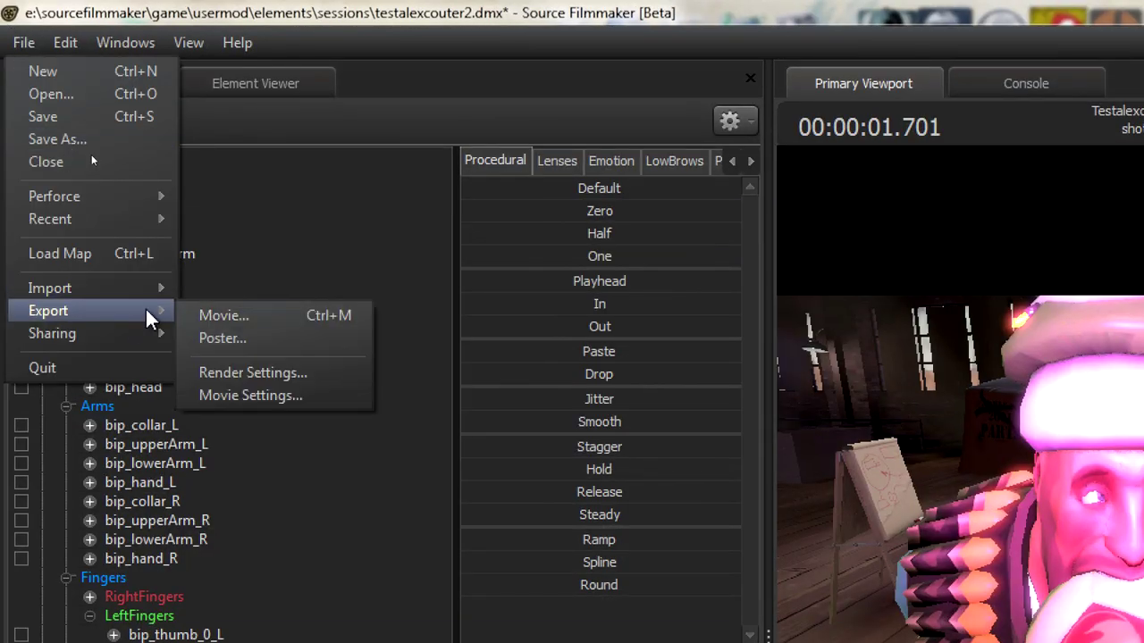
left_click(220, 314)
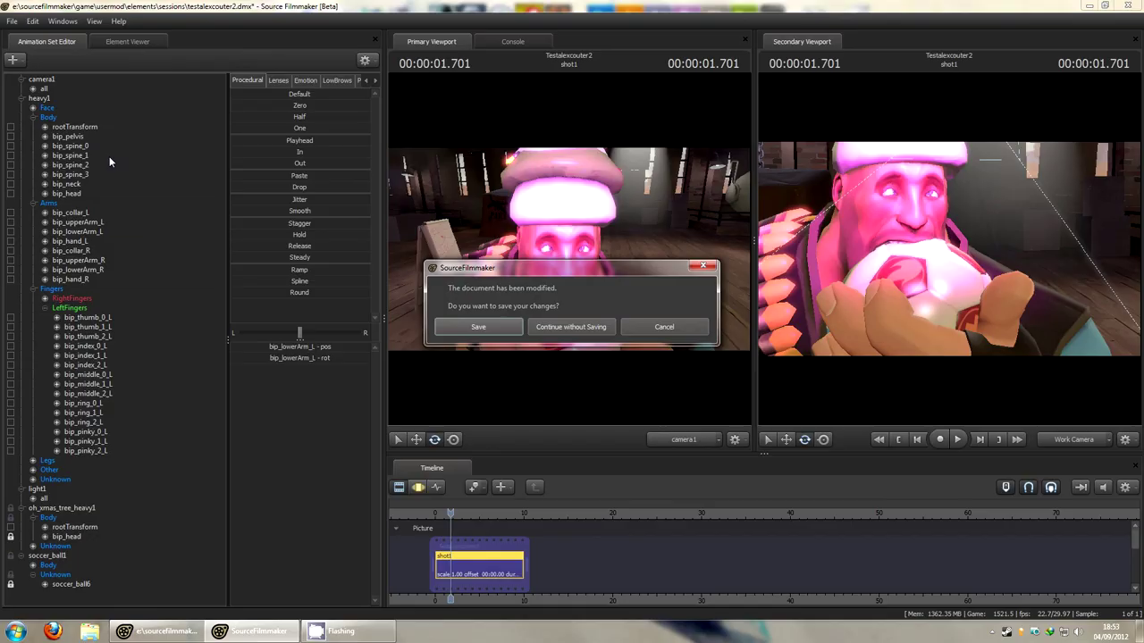
left_click(505, 330)
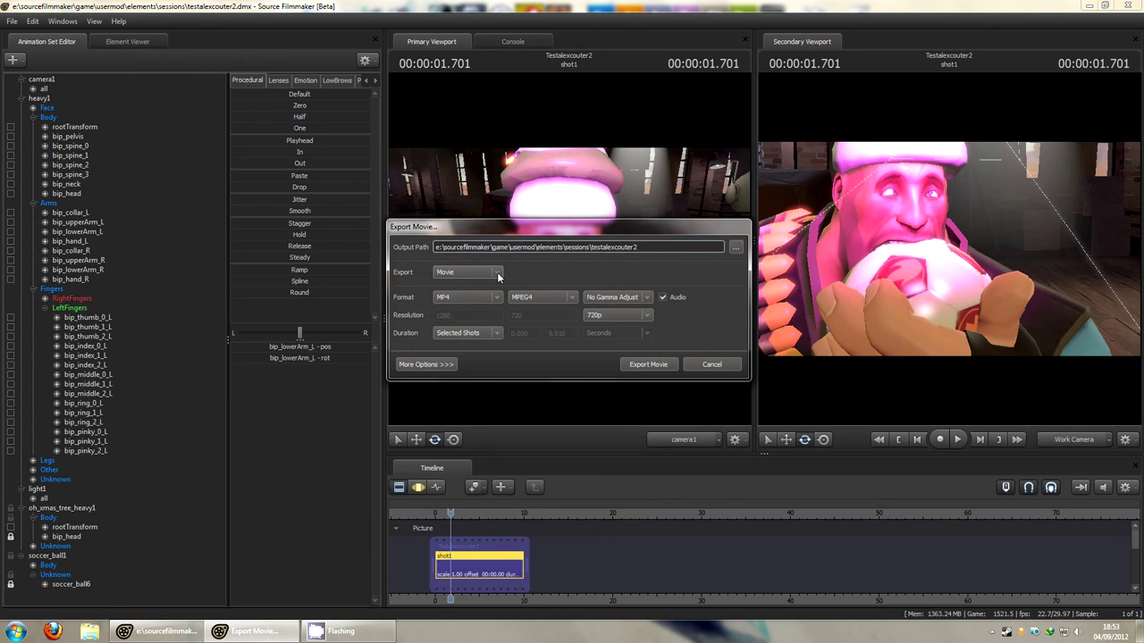
type("qwoeqweoq")
- Try the Custom export resolution and restore the 720p preset
left_click(640, 316)
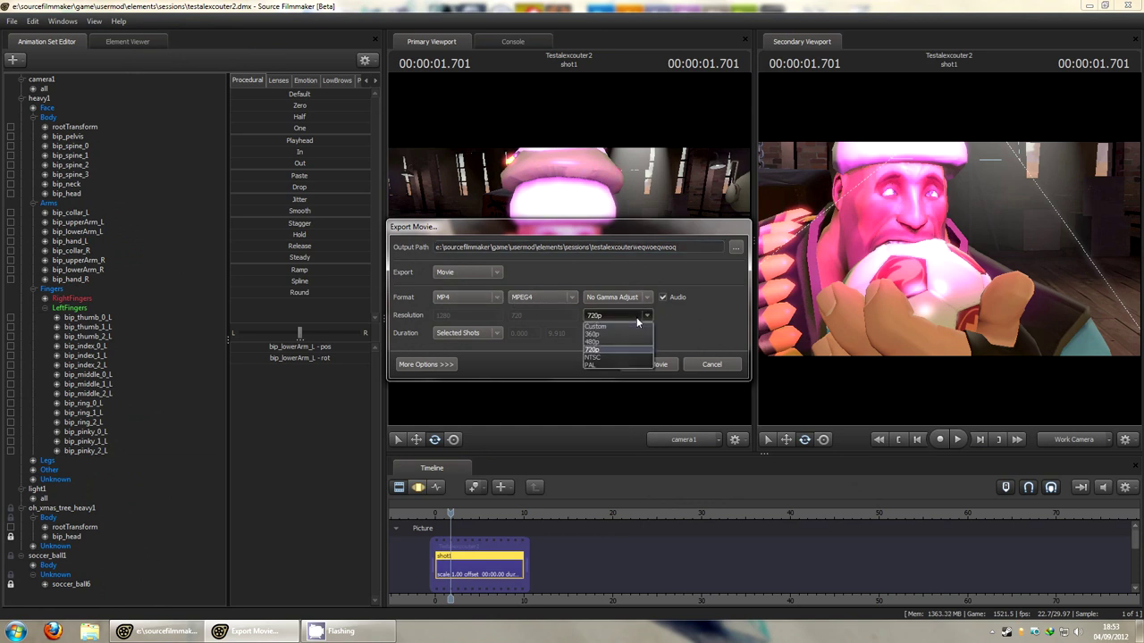
left_click(595, 326)
left_click(454, 315)
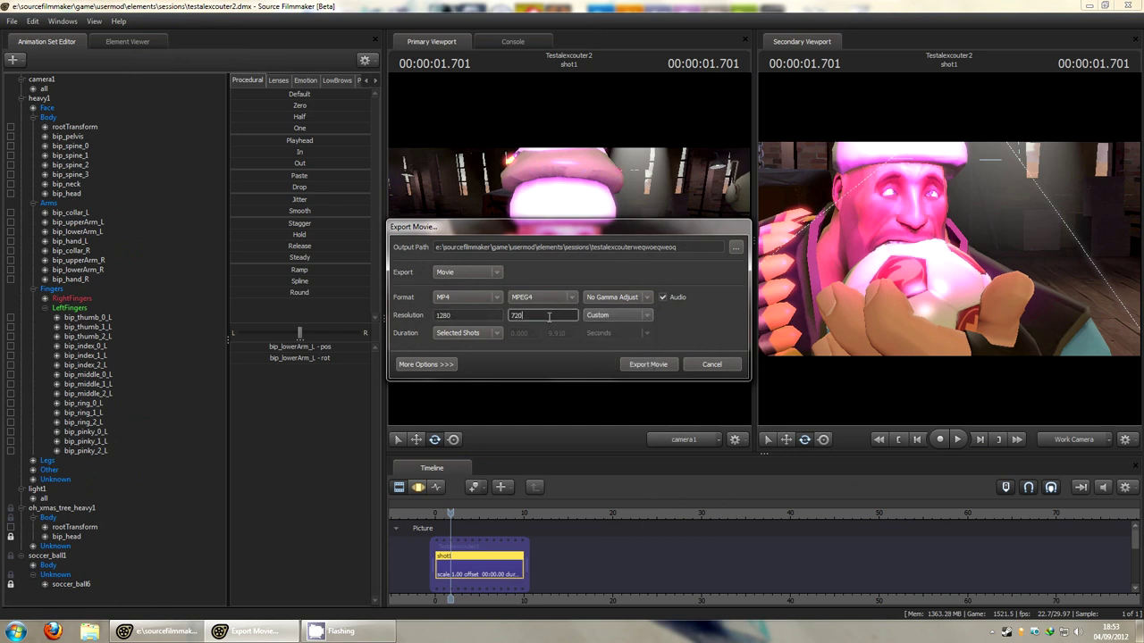
left_click(616, 315)
left_click(600, 355)
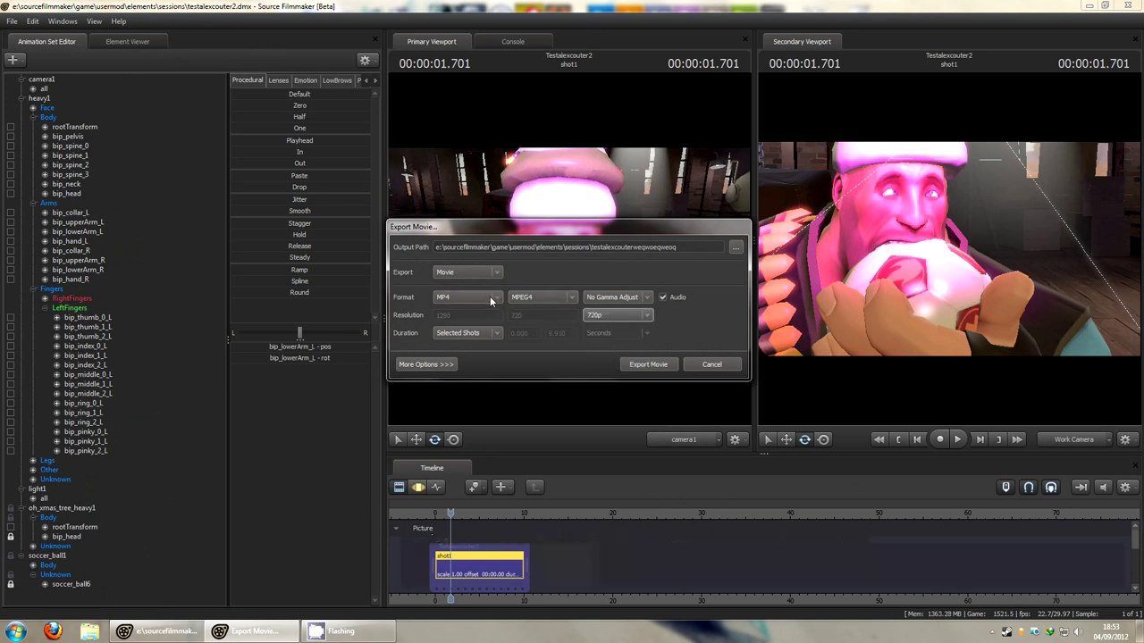
- Review the export format, codec and duration choices, keeping MP4, MPEG4 and Selected Shots
left_click(492, 298)
left_click(497, 298)
left_click(527, 297)
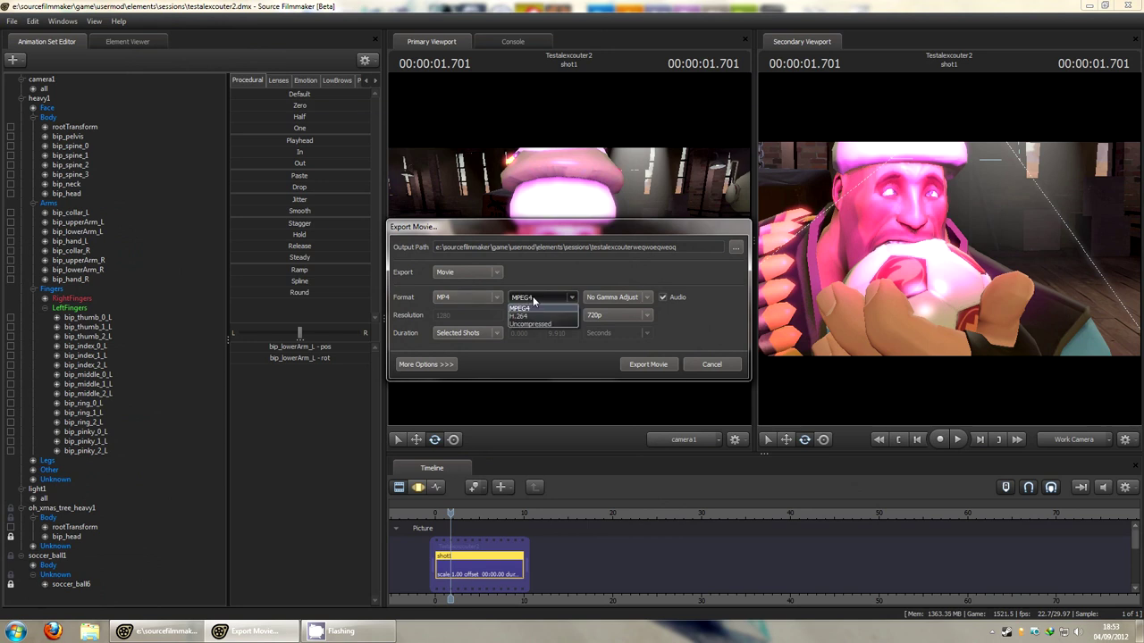
left_click(533, 301)
left_click(533, 301)
left_click(534, 300)
left_click(480, 333)
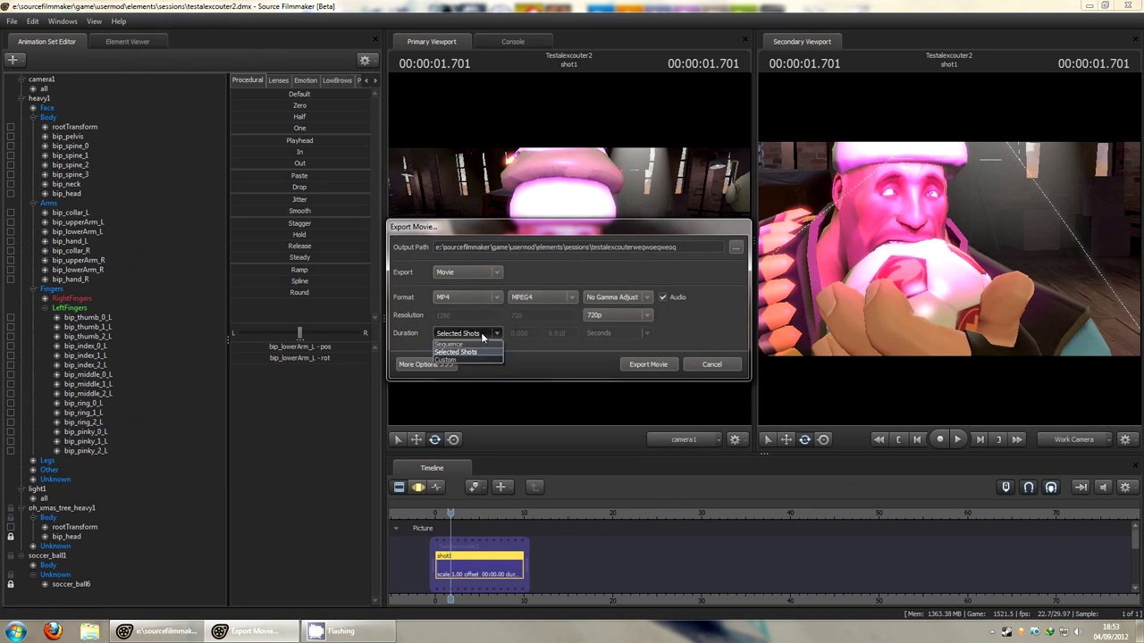
left_click(482, 336)
left_click(467, 334)
left_click(464, 353)
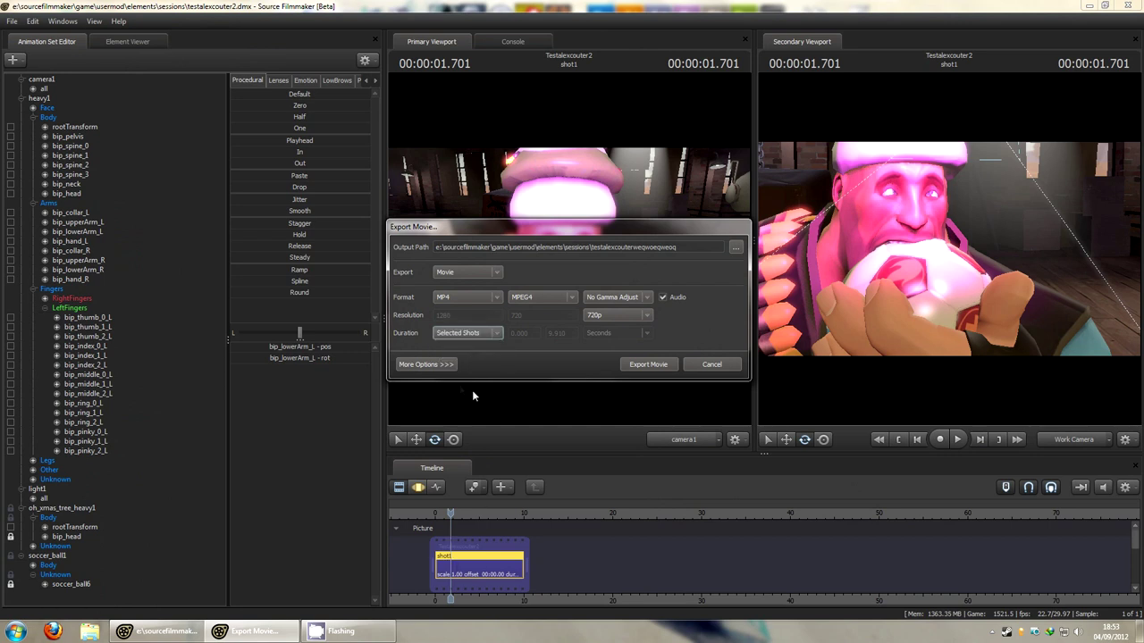
- Show the additional export options and enable Progressive Refinement, Motion Blur and Ambient Occlusion in the render settings
left_click(427, 364)
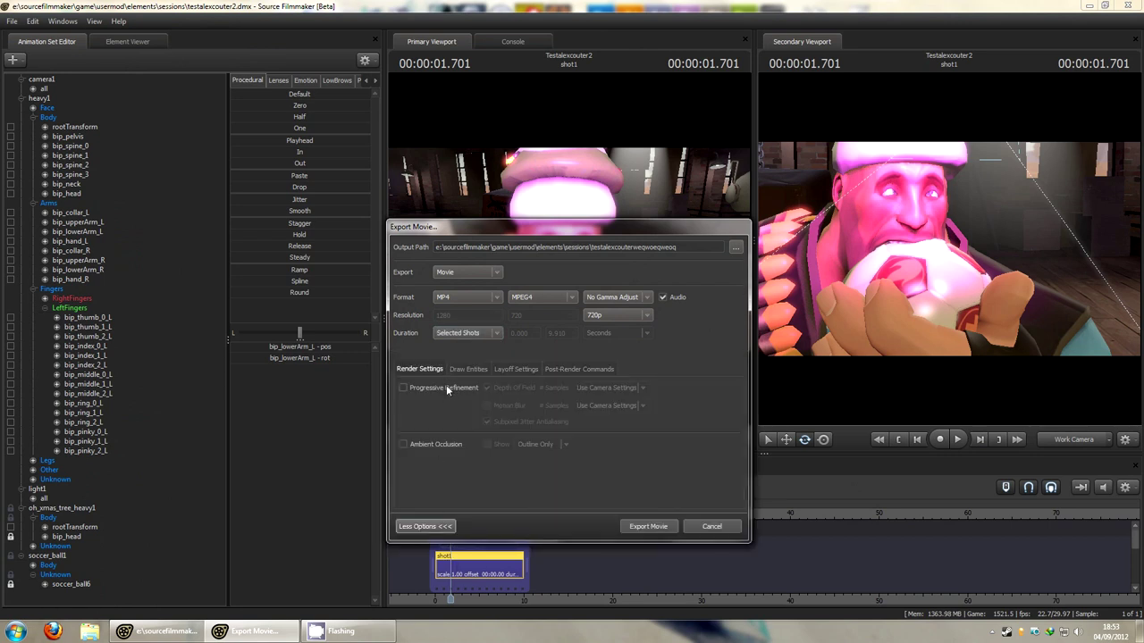
left_click(444, 389)
left_click(442, 443)
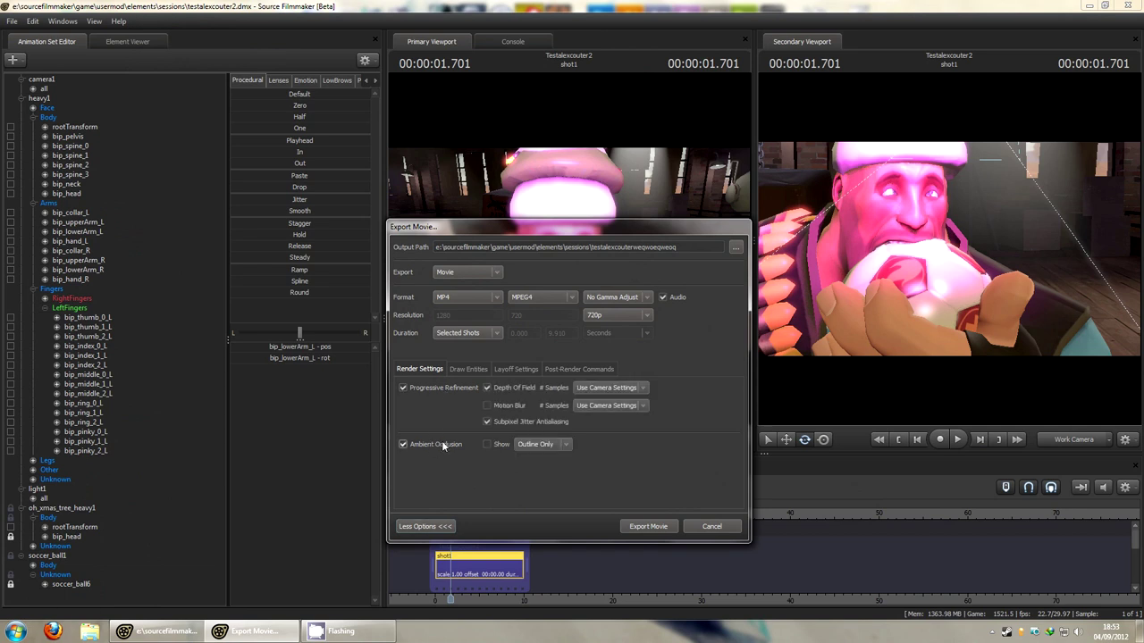
- Override the sample counts with 128 for depth of field and 32 for motion blur, and start exporting the movie
left_click(611, 390)
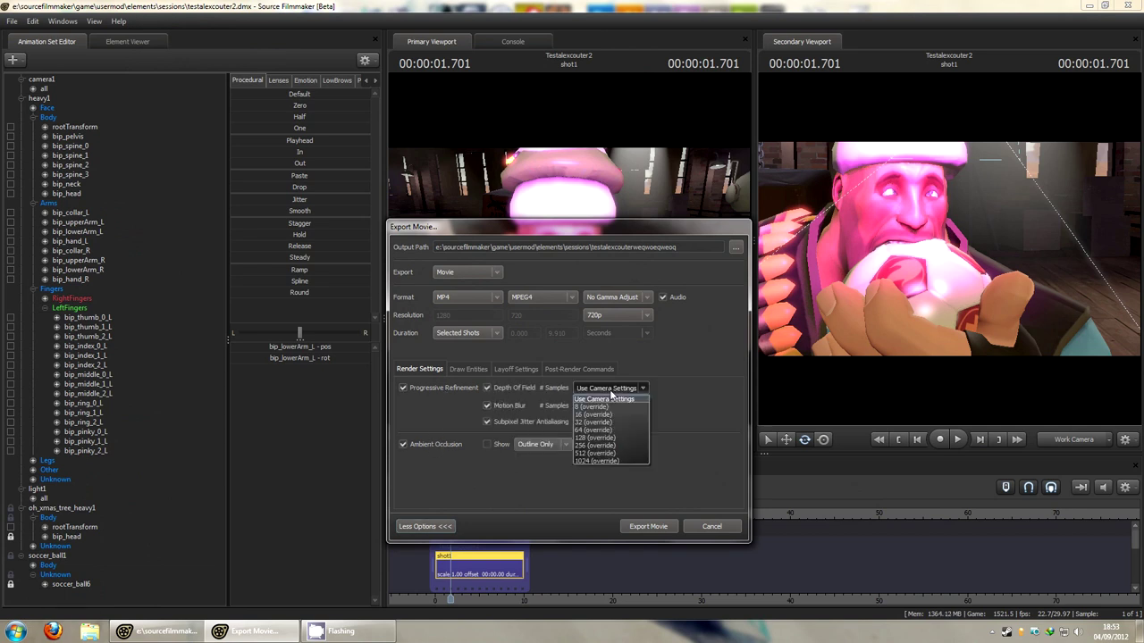
left_click(596, 437)
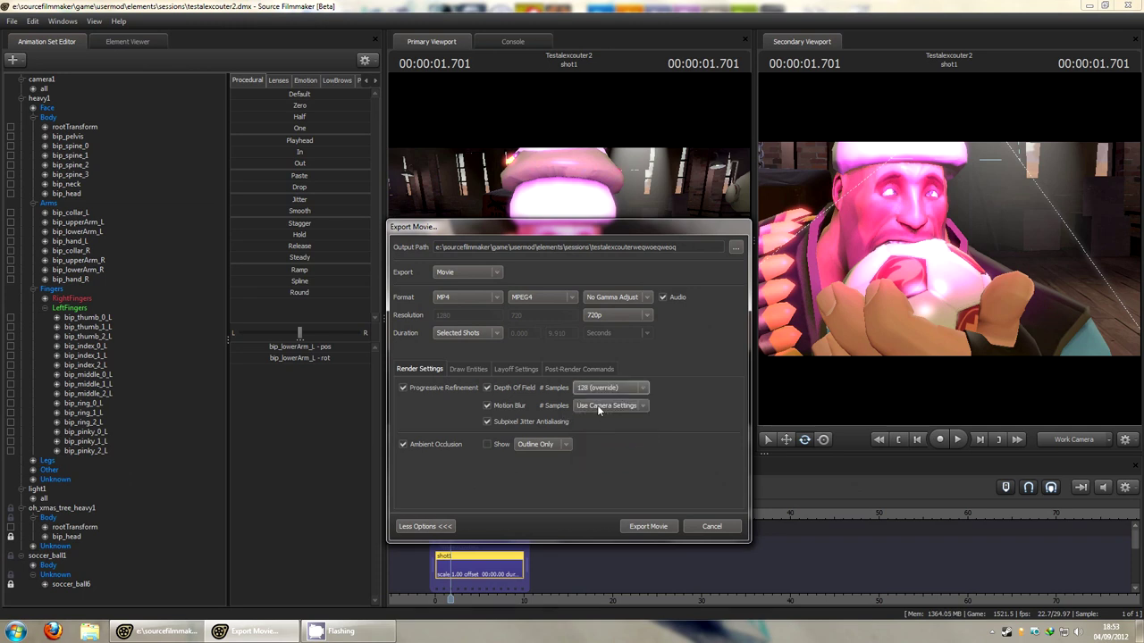
left_click(597, 405)
left_click(594, 440)
left_click(659, 527)
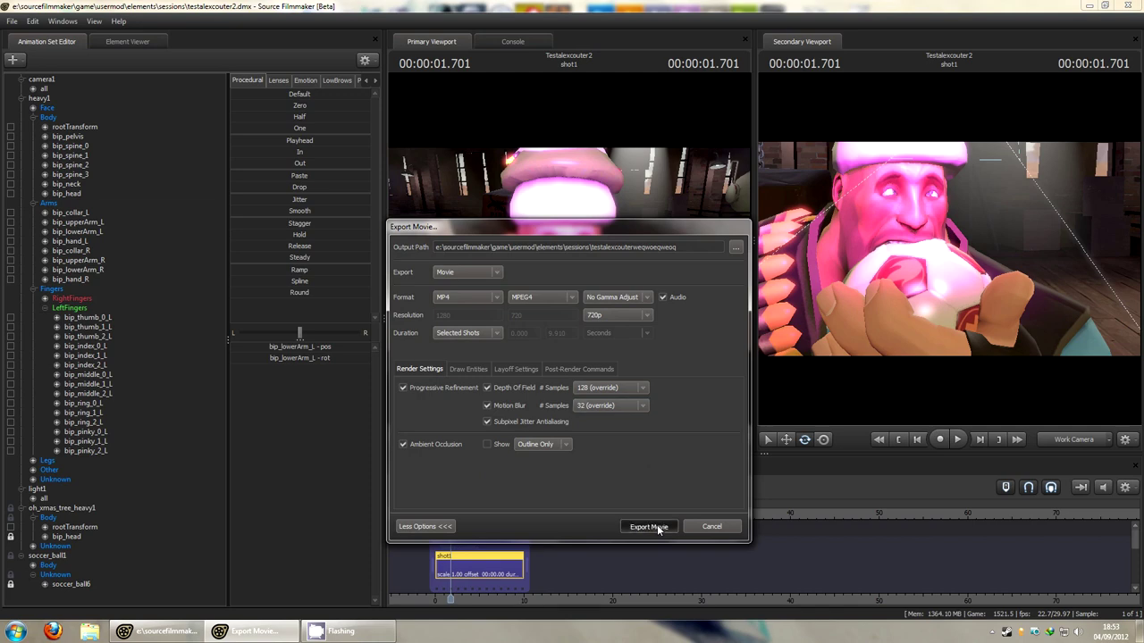